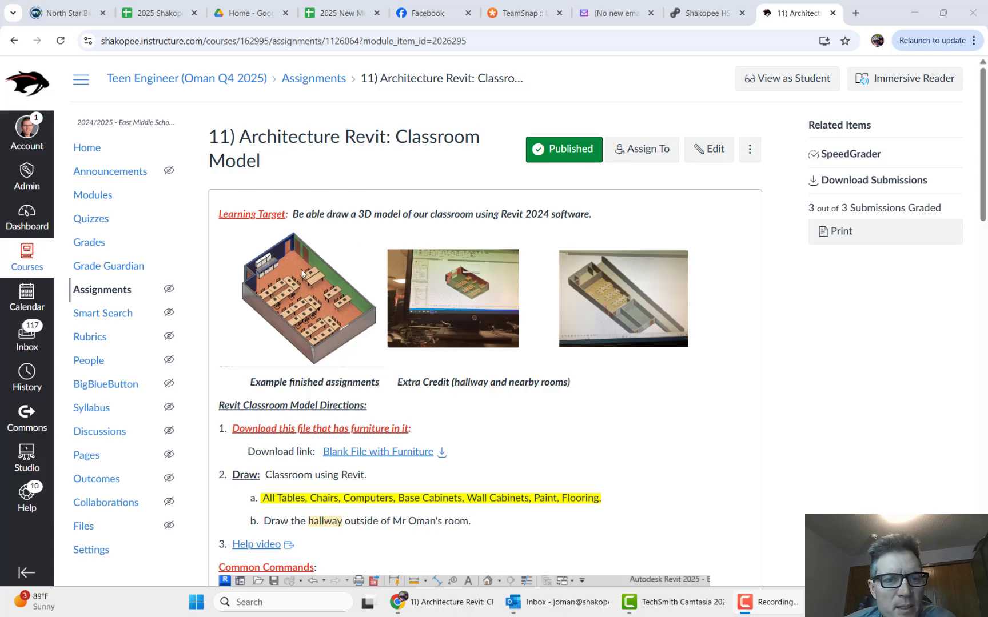
Download the Blank File with Furniture from the assignment page and snap the browser window to the right half of the screen.
scroll(570, 293, "down", 1)
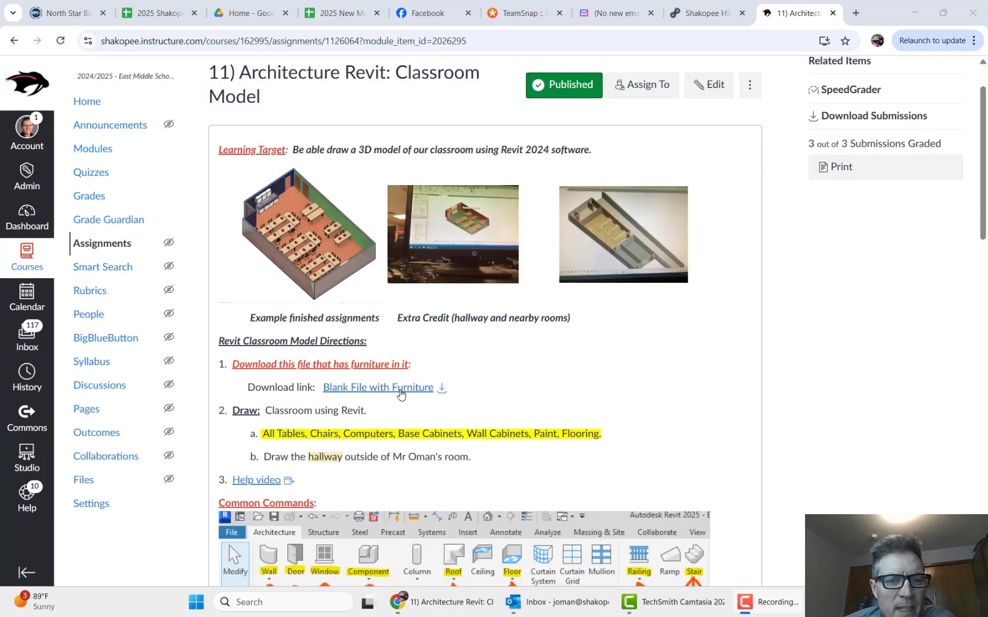
left_click(442, 390)
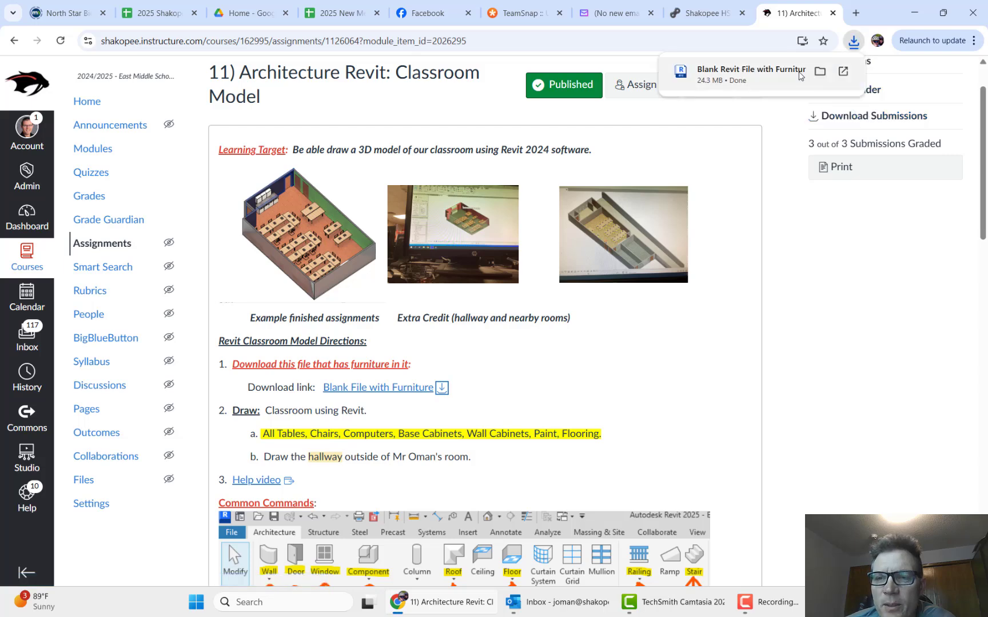
left_click_drag(880, 13, 980, 5)
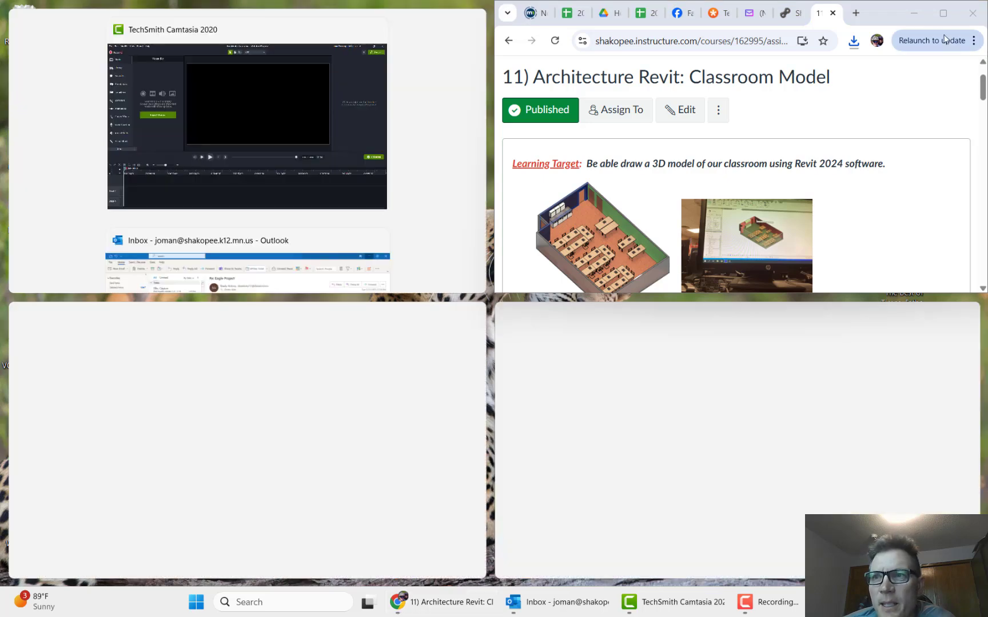
left_click_drag(894, 17, 986, 171)
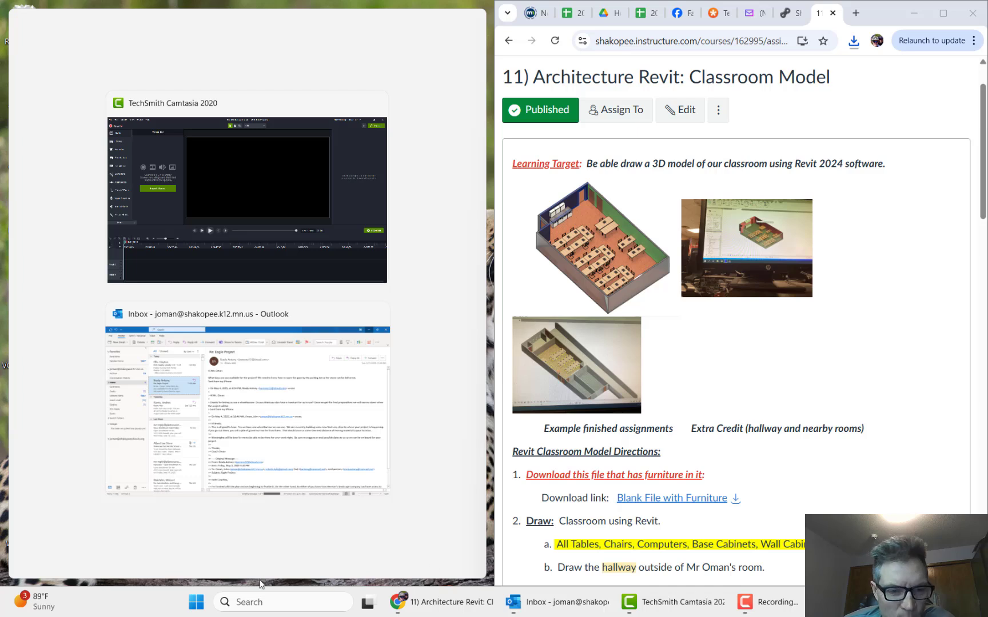
Launch Revit 2025 and accept the Autodesk privacy statement.
left_click(197, 601)
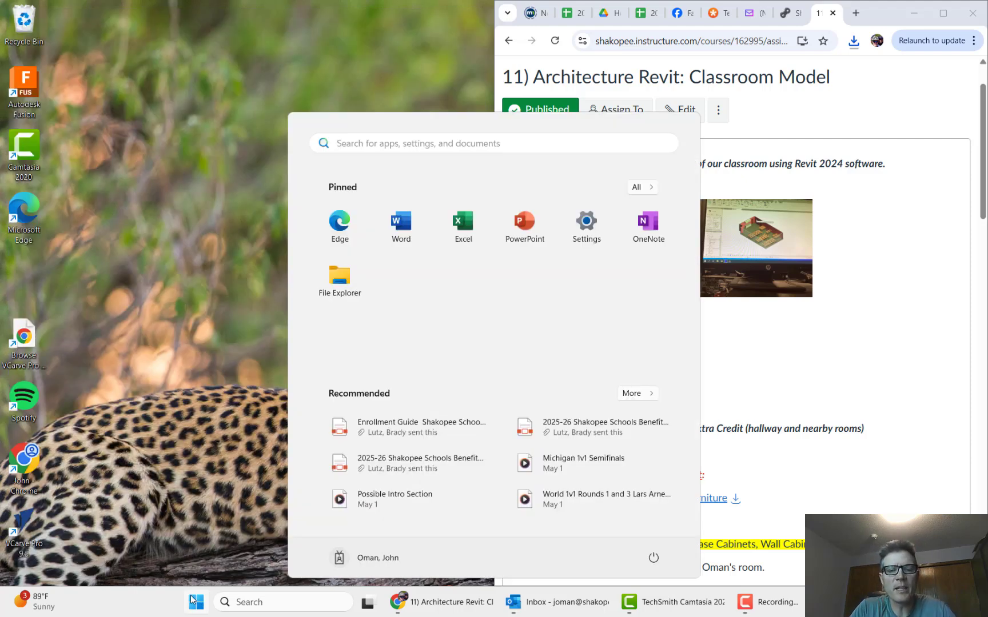
type("revit")
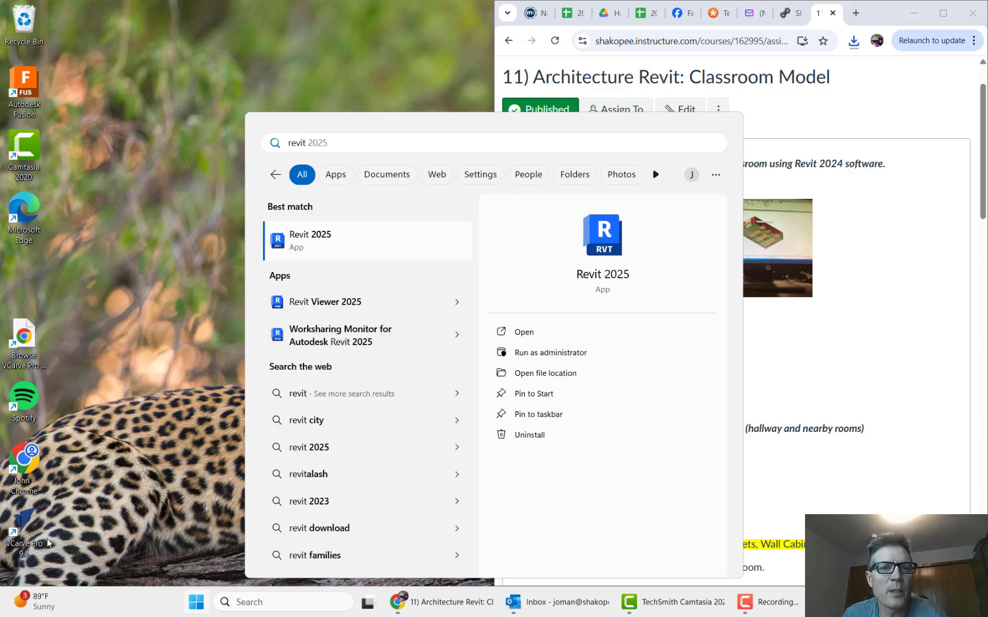
left_click(317, 241)
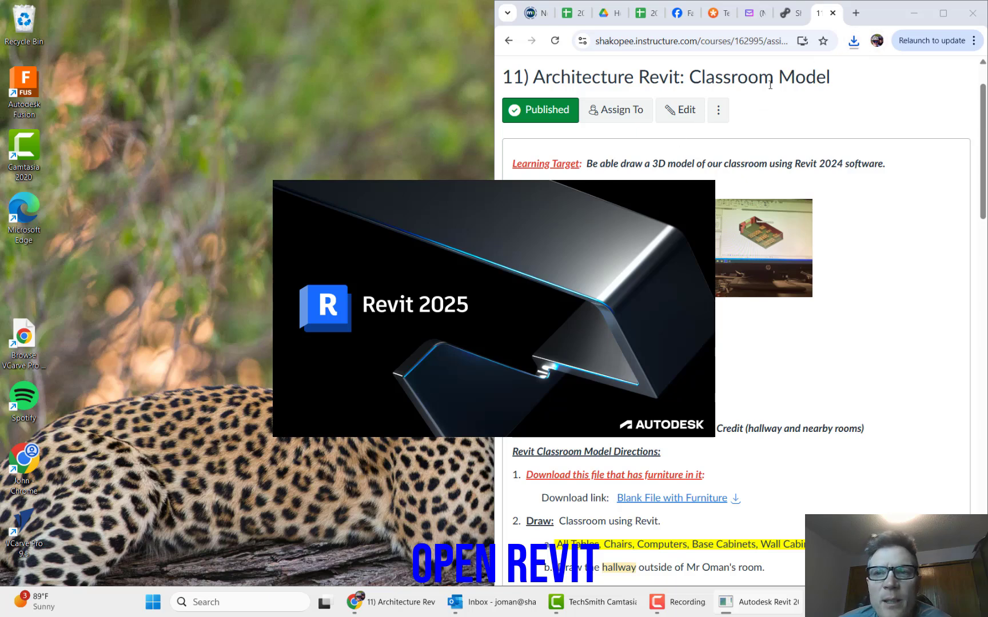
left_click(853, 40)
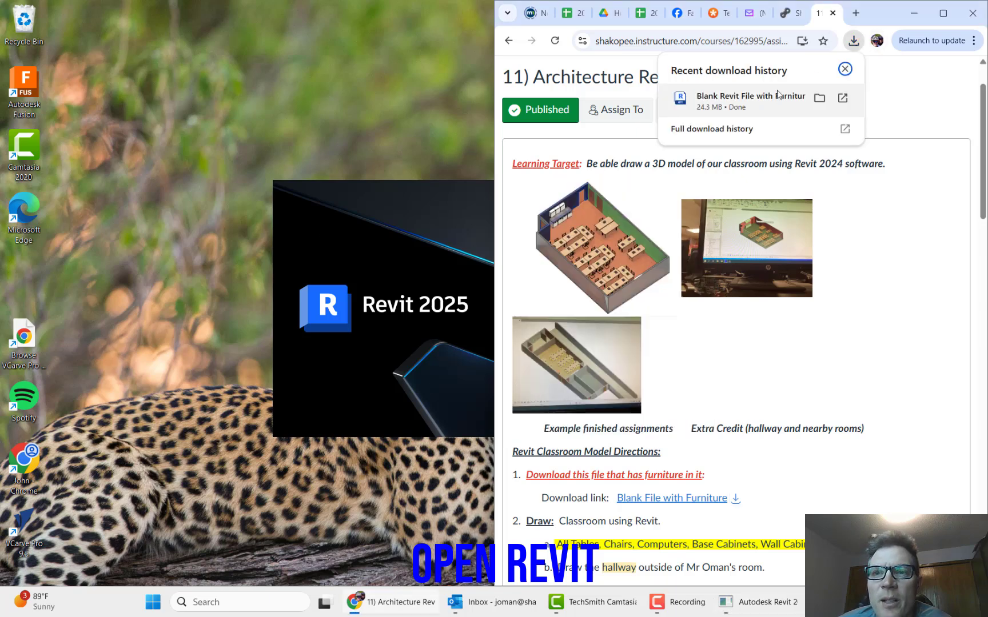
left_click(438, 123)
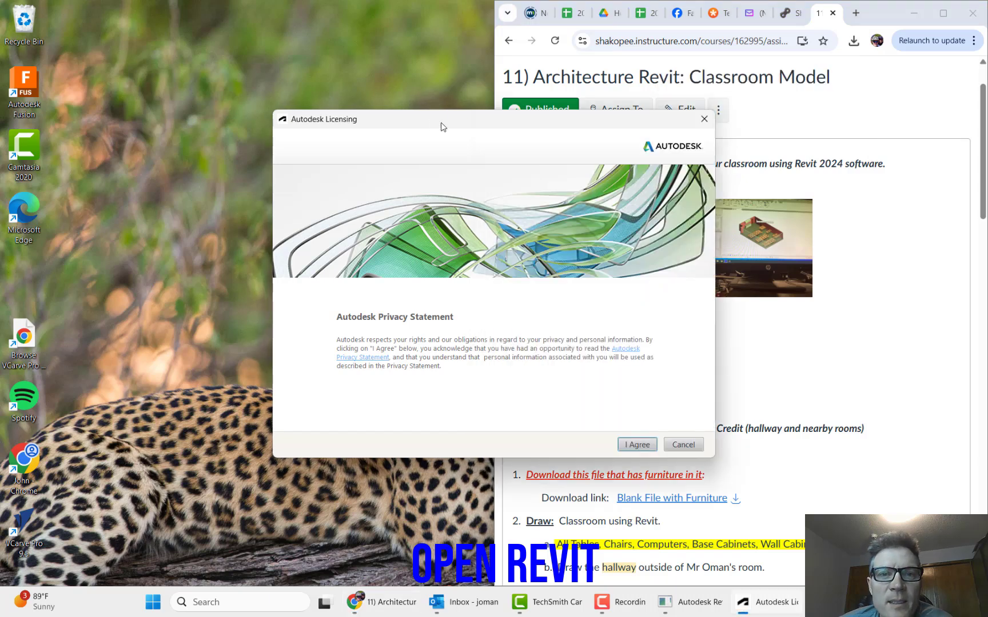
left_click(637, 445)
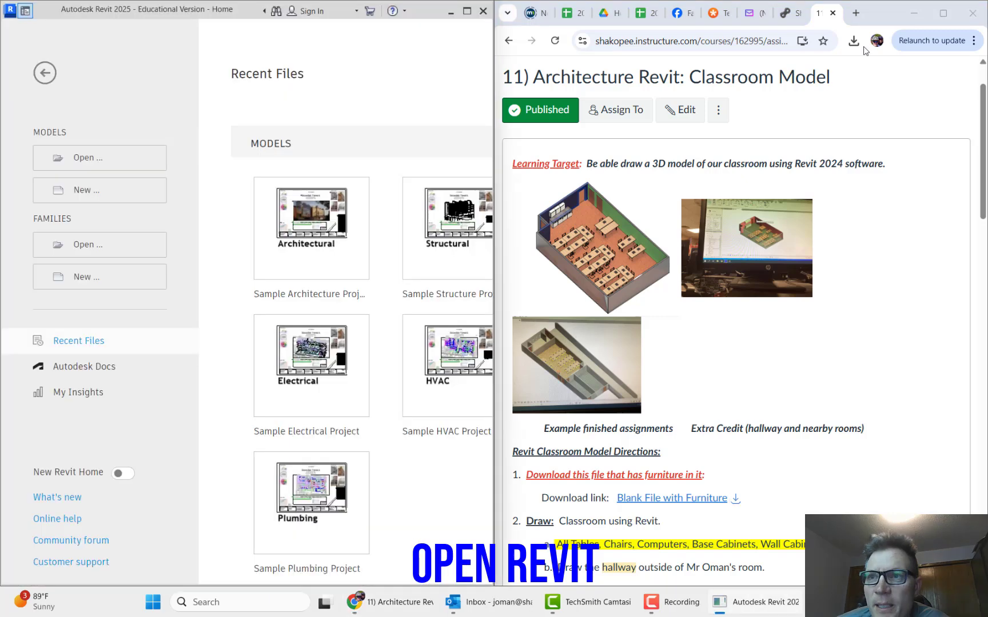
Open the downloaded Blank Revit File with Furniture in Revit and maximize the Revit window.
left_click(860, 47)
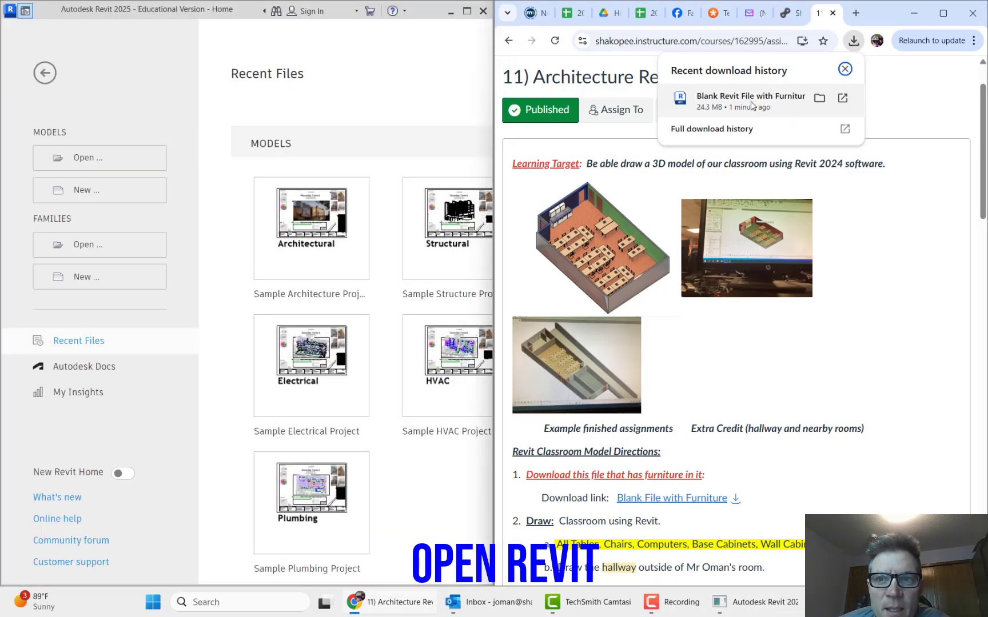
left_click_drag(728, 96, 385, 249)
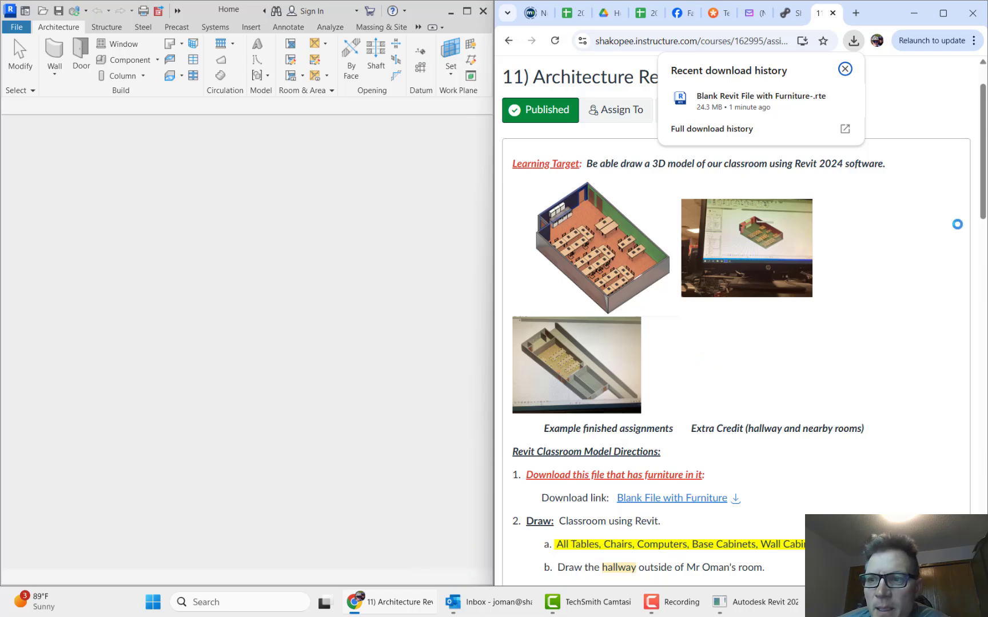
scroll(983, 207, "down", 2)
mouse_move(983, 207)
left_mouse_down()
mouse_move(983, 239)
mouse_move(983, 213)
left_mouse_up()
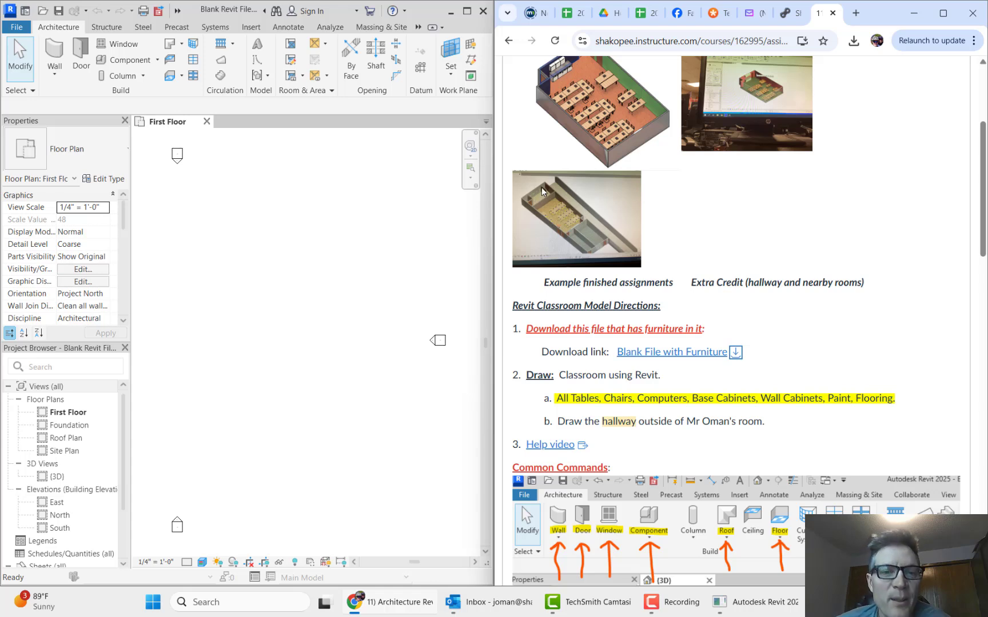
left_click(467, 11)
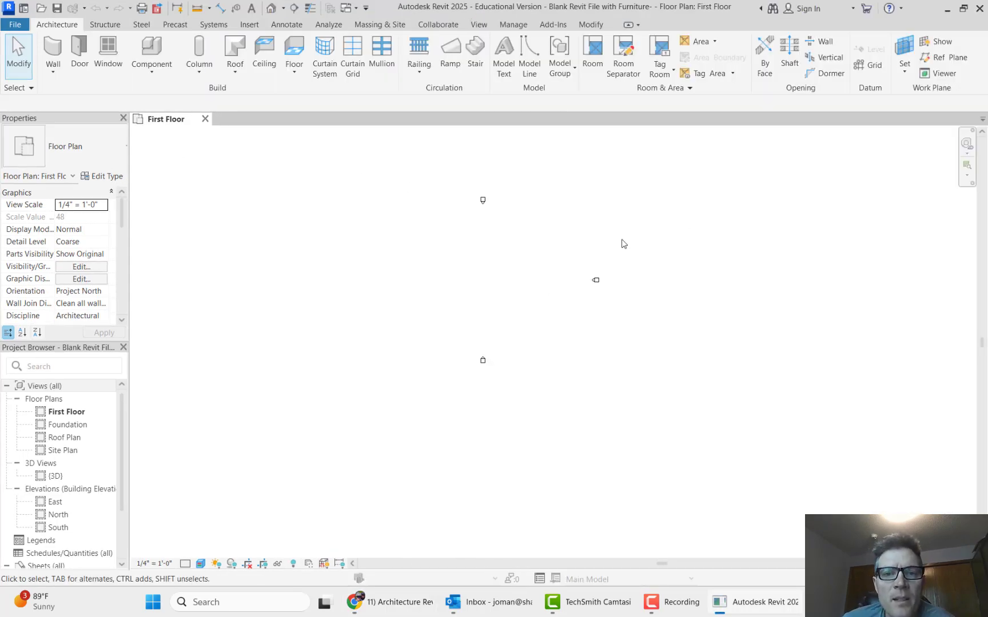
Start the classroom outline with Generic - 6" walls: a 35' horizontal north wall and a 4' wall going down from its right end.
scroll(460, 245, "up", 1)
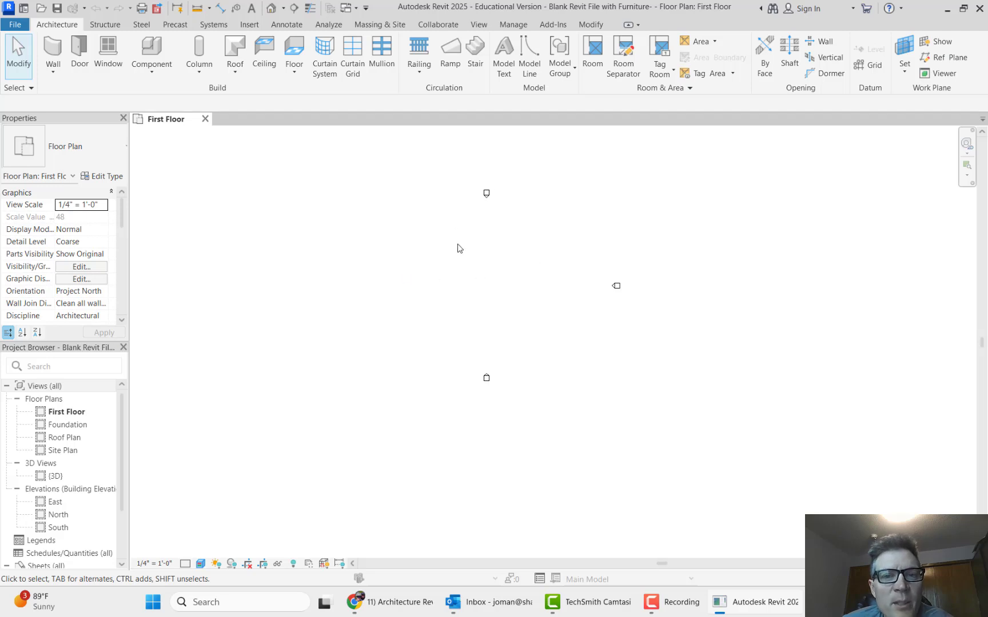
scroll(460, 247, "up", 1)
scroll(460, 247, "down", 1)
scroll(460, 246, "up", 2)
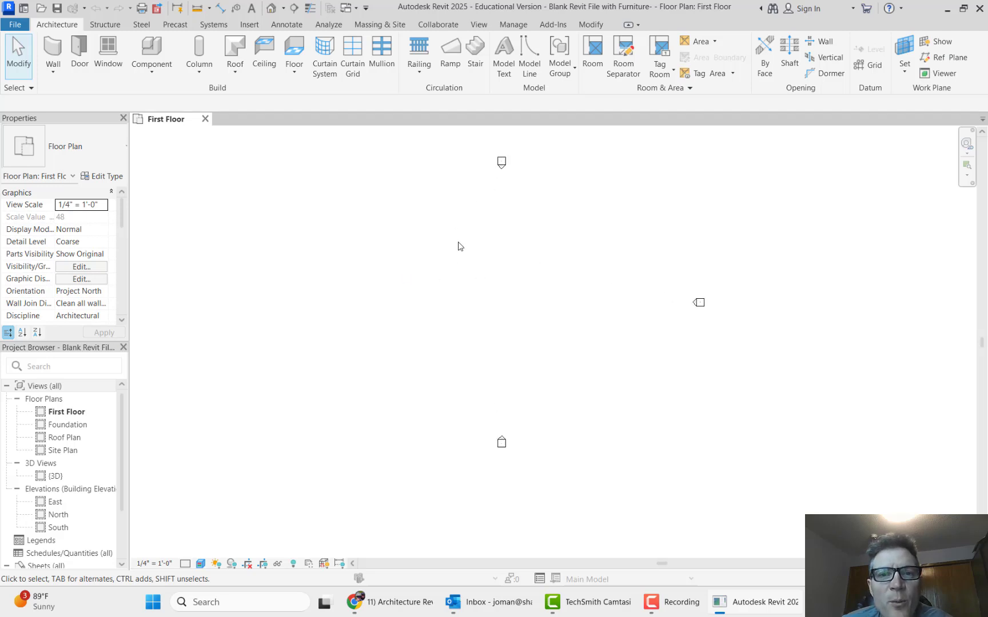
scroll(474, 201, "up", 1)
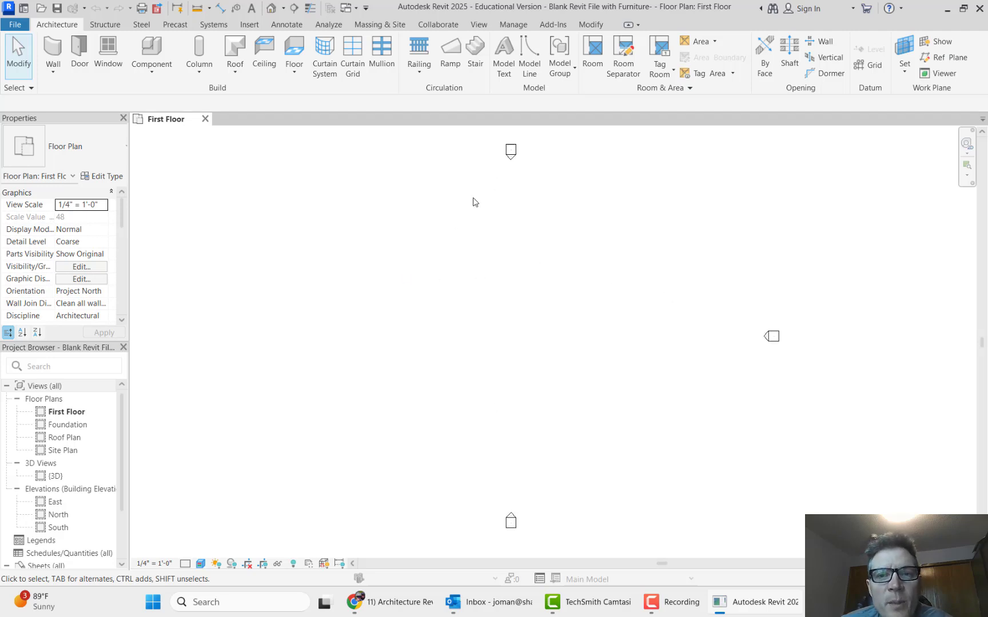
left_click(57, 49)
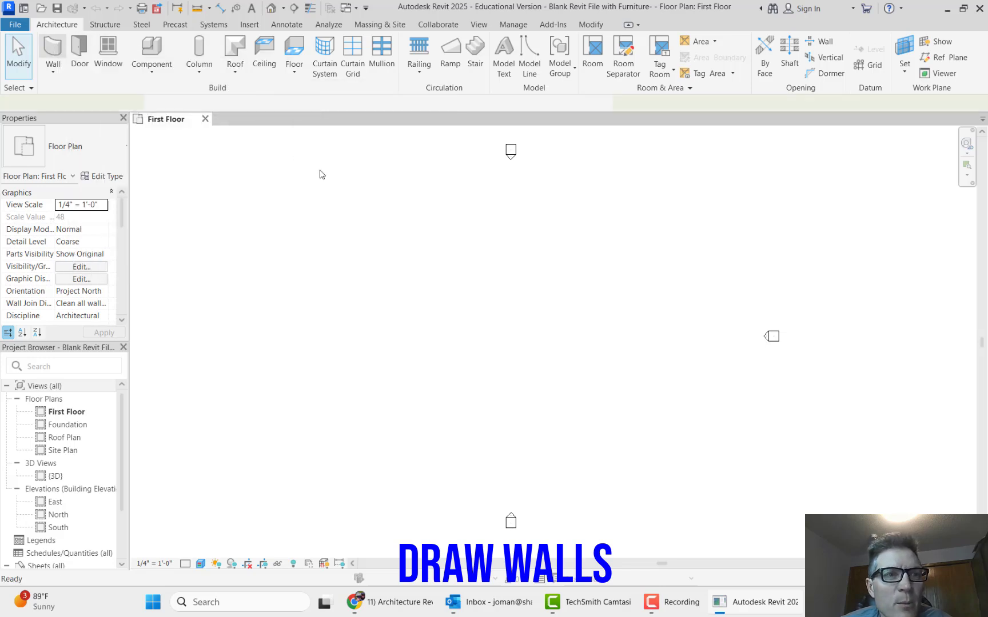
left_click(393, 243)
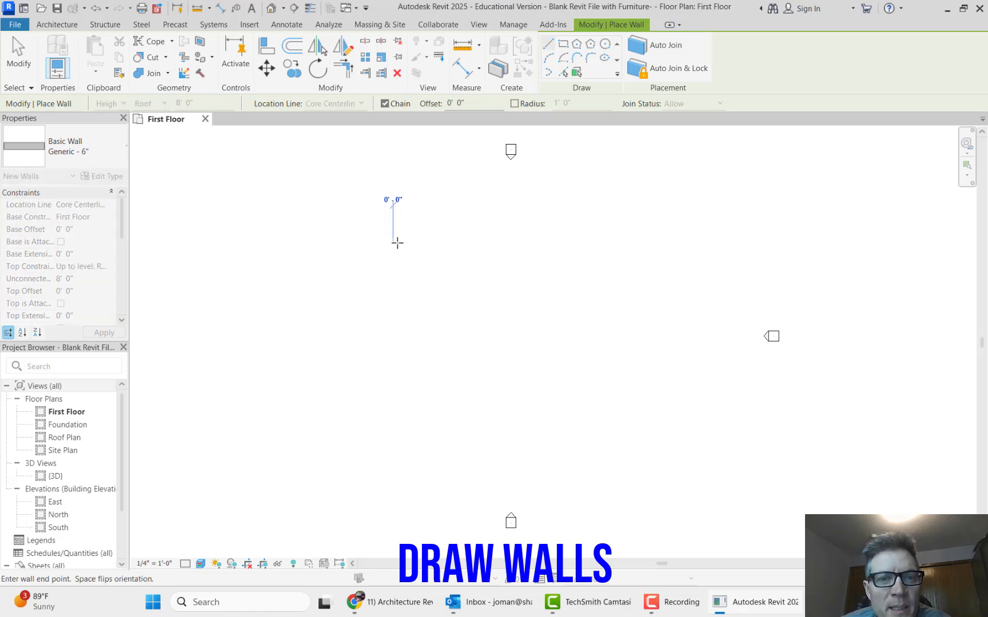
scroll(497, 244, "up", 5)
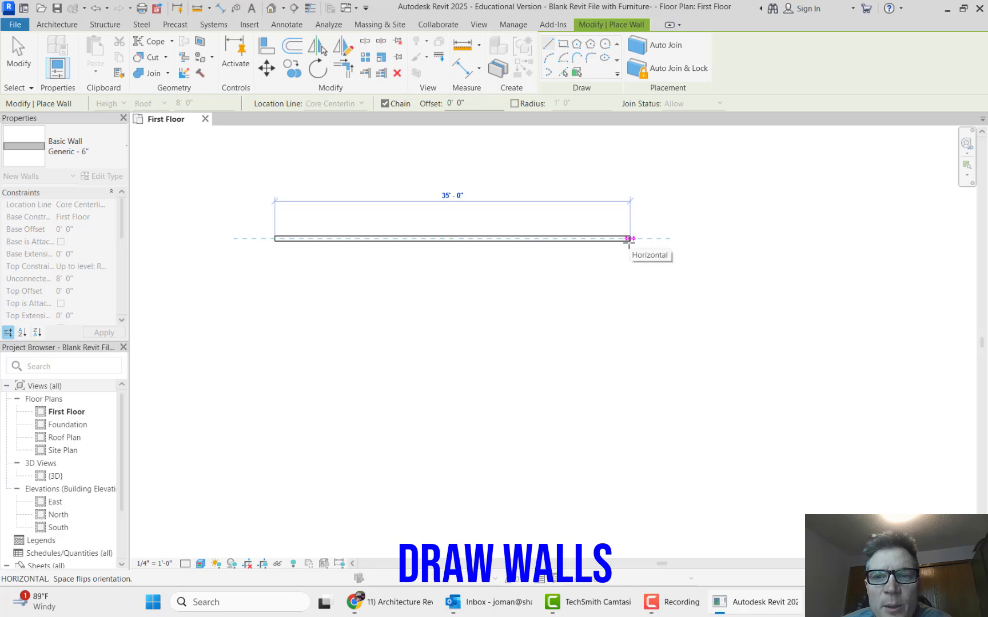
left_click(629, 239)
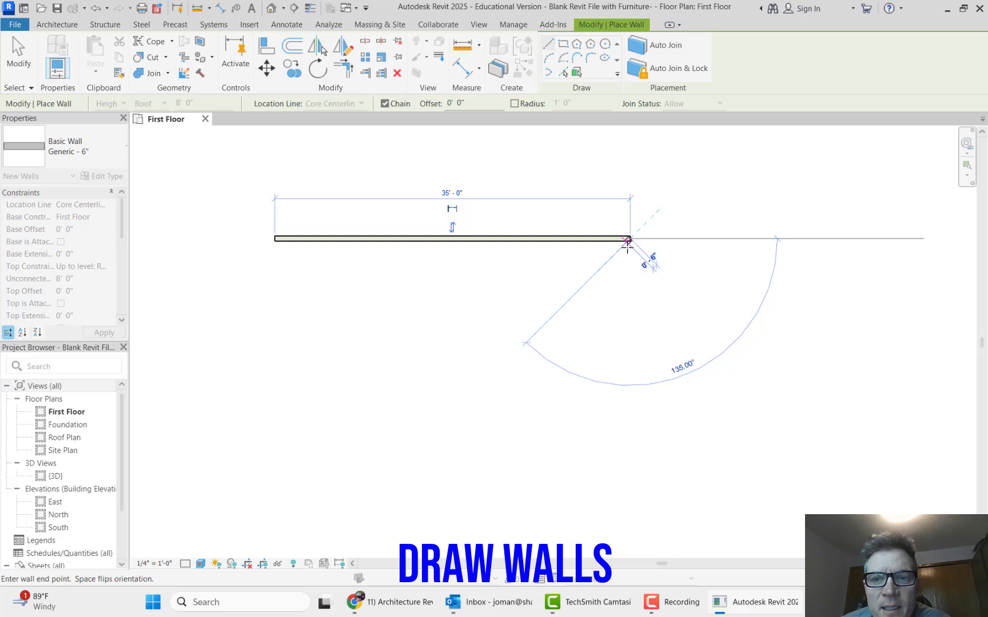
left_click(627, 278)
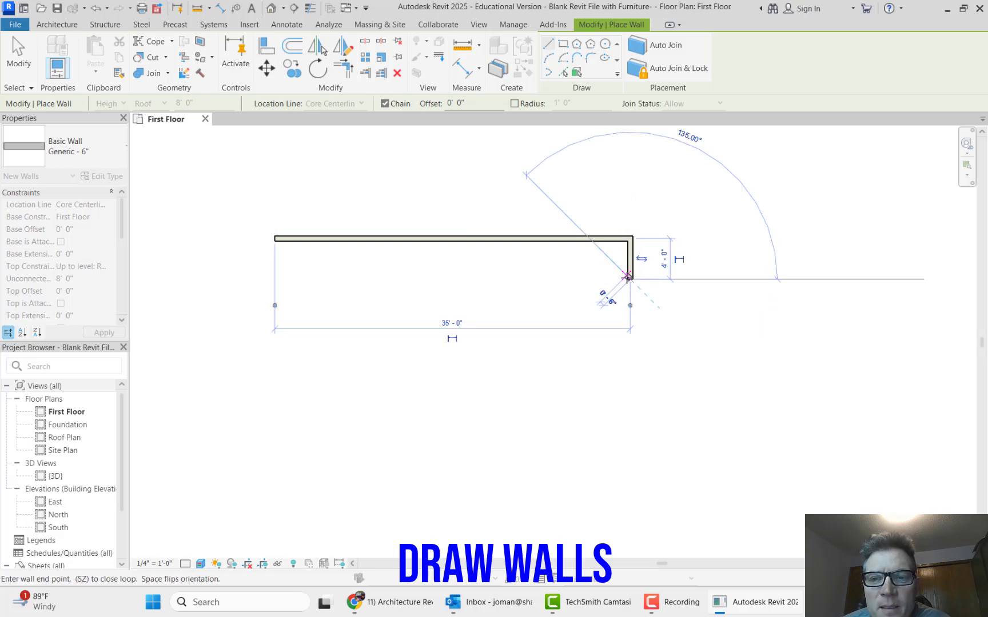
Close the classroom outline with a 5' jog to the right, a 21' right wall, a 40' bottom wall and a 25' left wall.
left_click(680, 279)
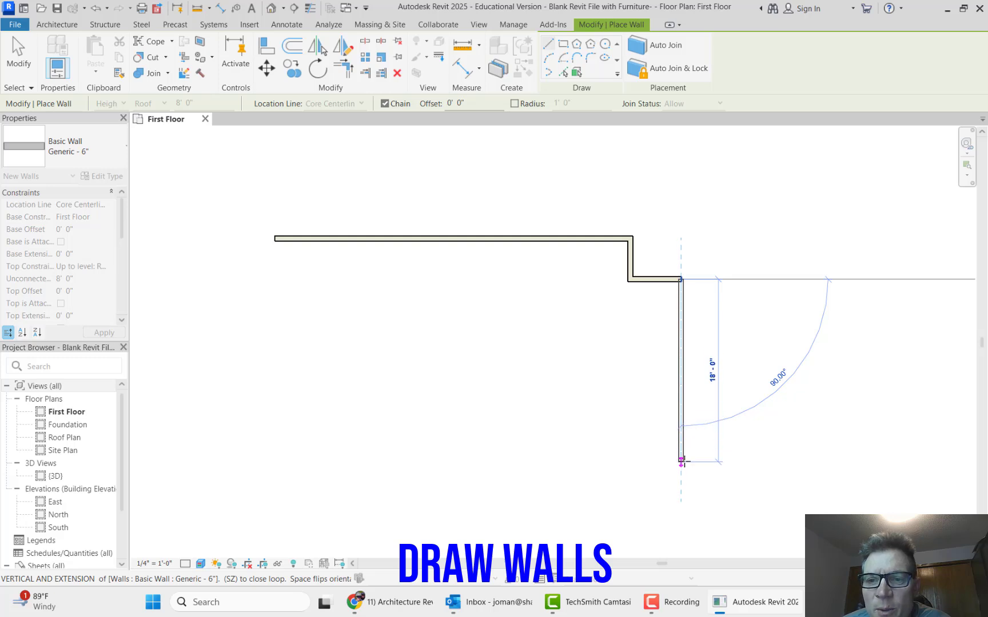
left_click(681, 492)
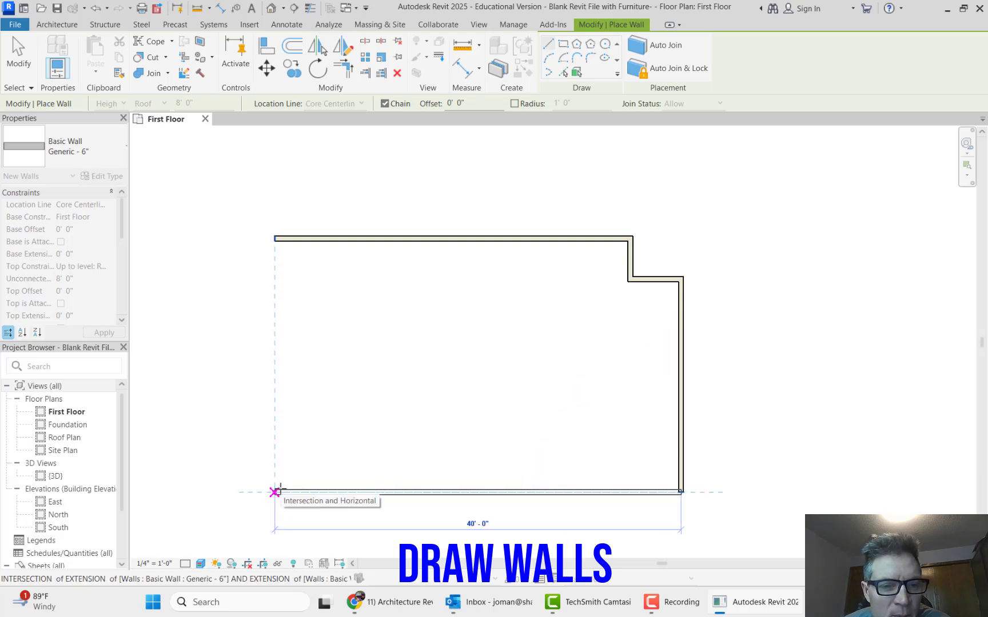
left_click(275, 491)
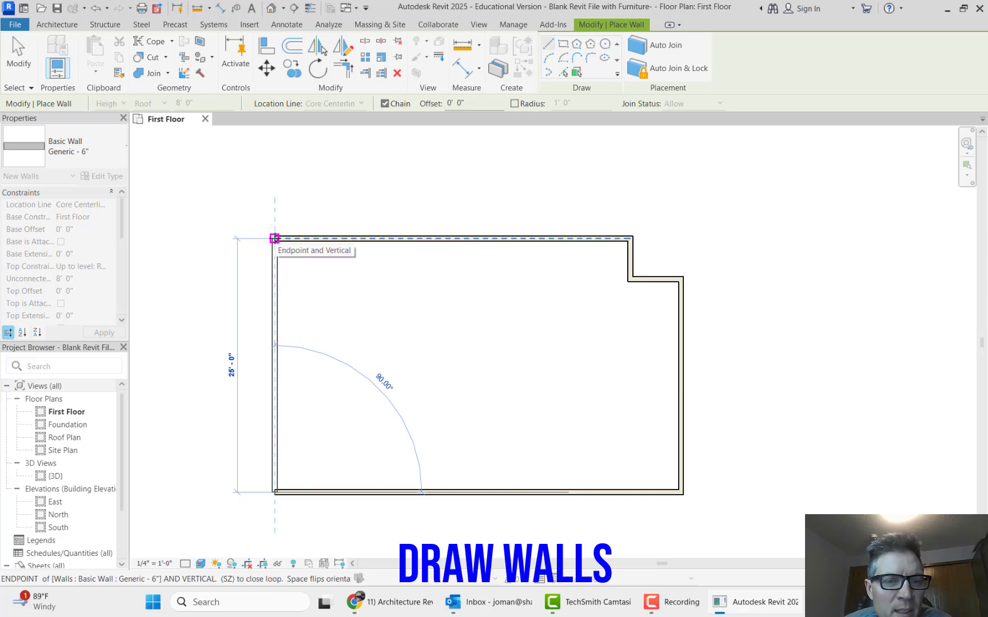
left_click(275, 238)
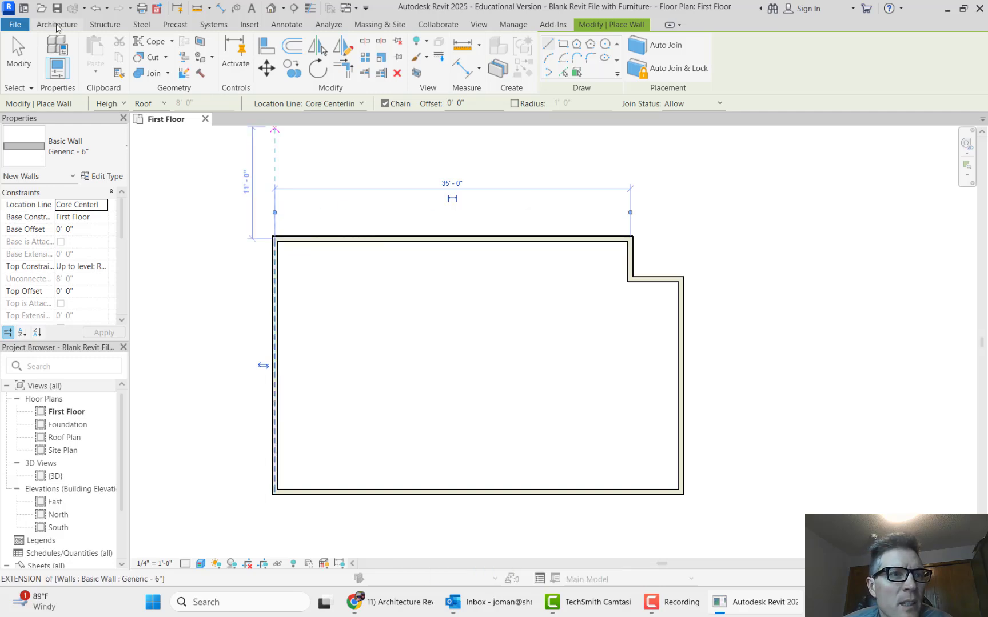
Place three Single-Flush 36" x 80" doors: centred in the 5' jog wall, and 2'-6" from the lower-right corner on the right and bottom walls.
left_click(59, 25)
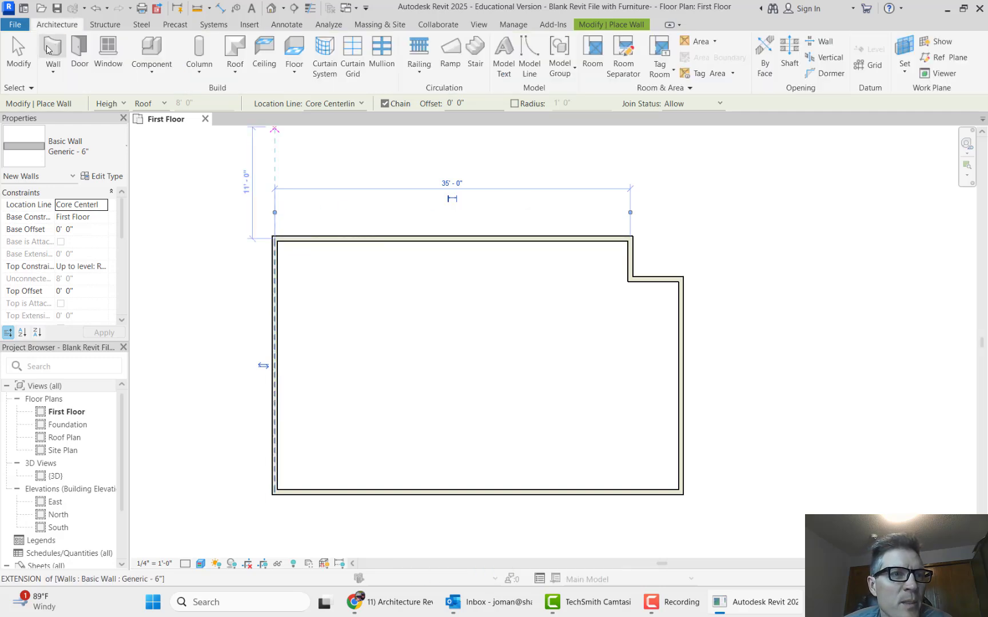
left_click(81, 47)
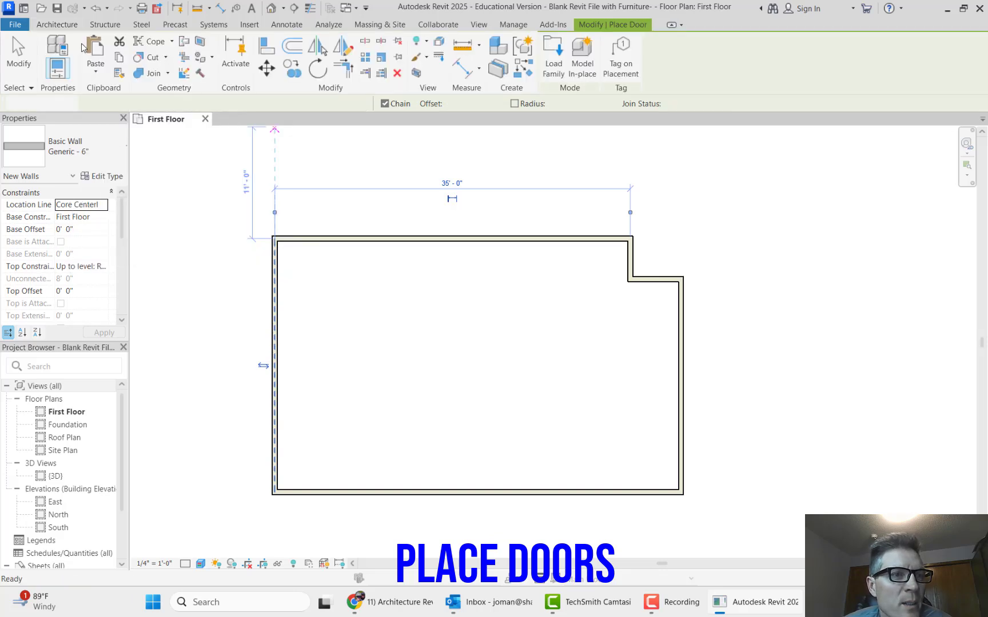
left_click(119, 149)
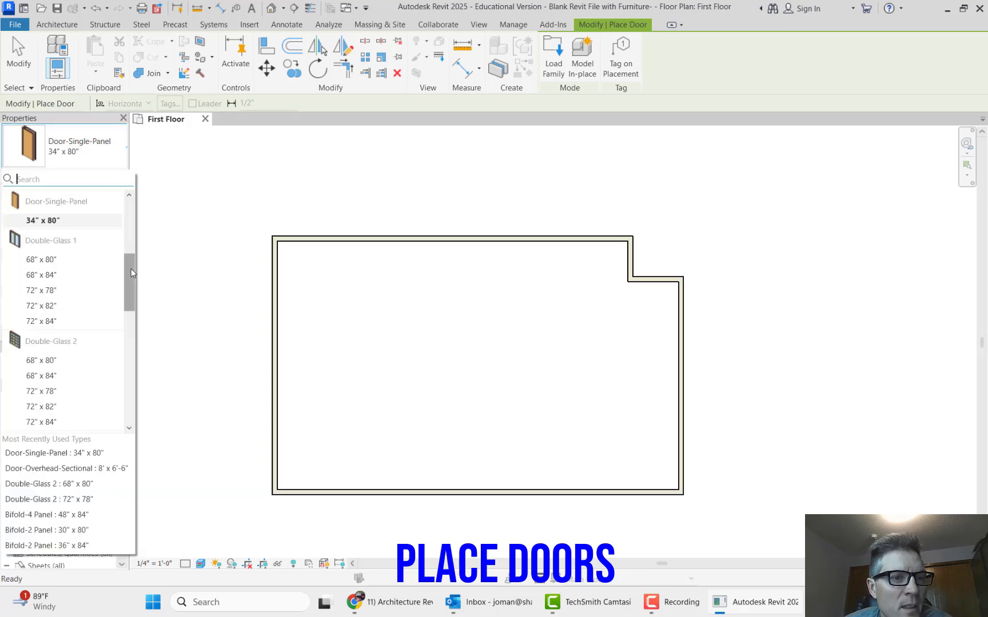
scroll(131, 268, "up", 2)
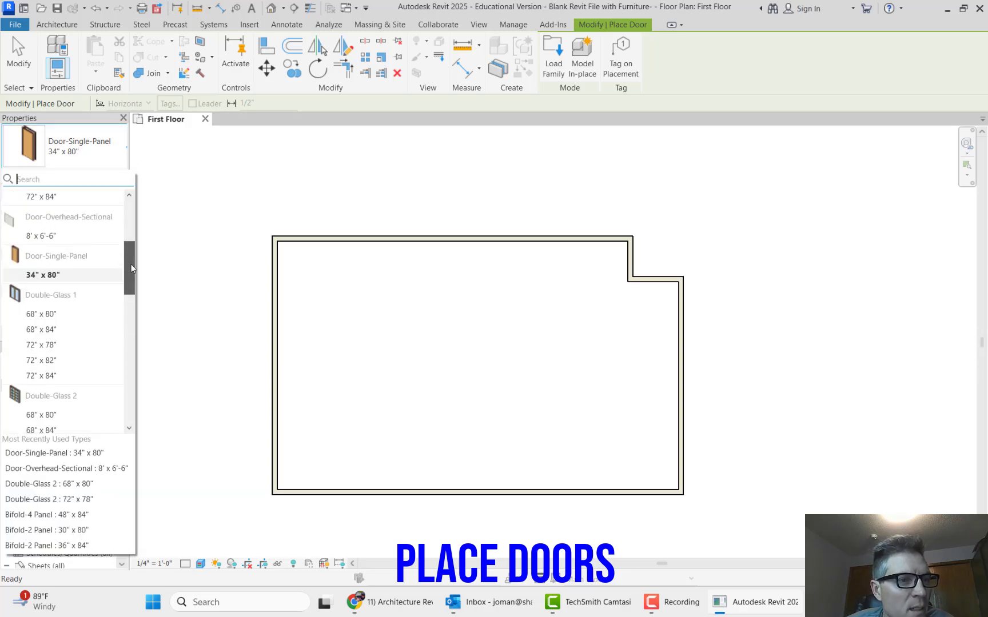
left_click_drag(132, 269, 115, 338)
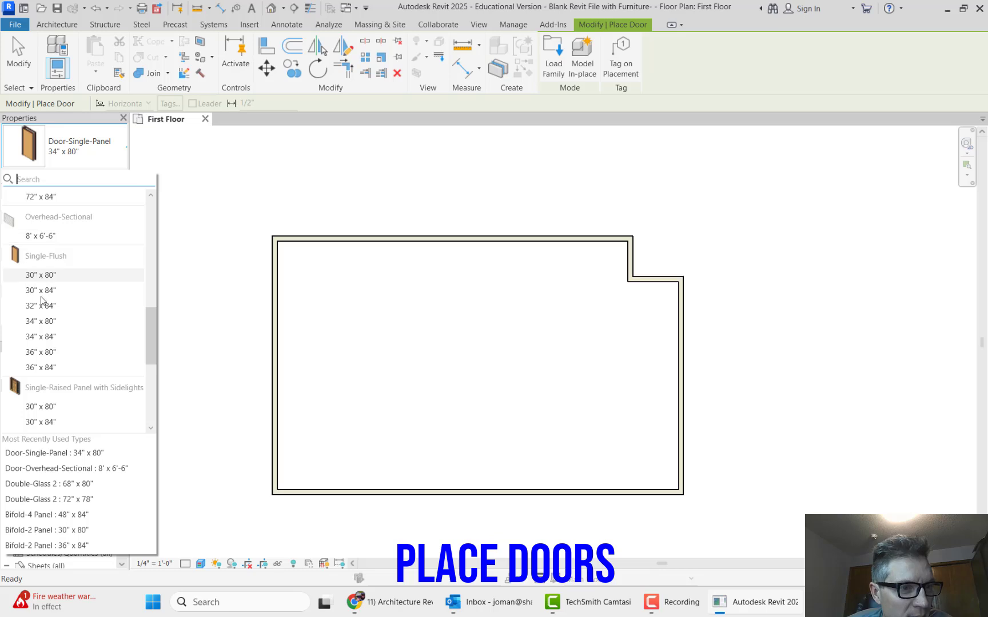
left_click(40, 352)
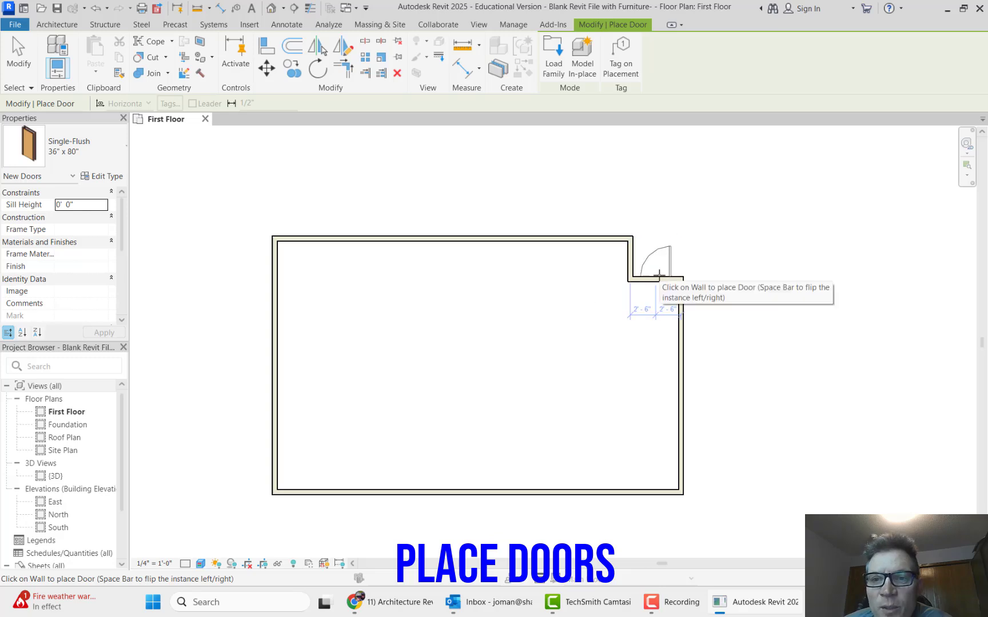
left_click(659, 275)
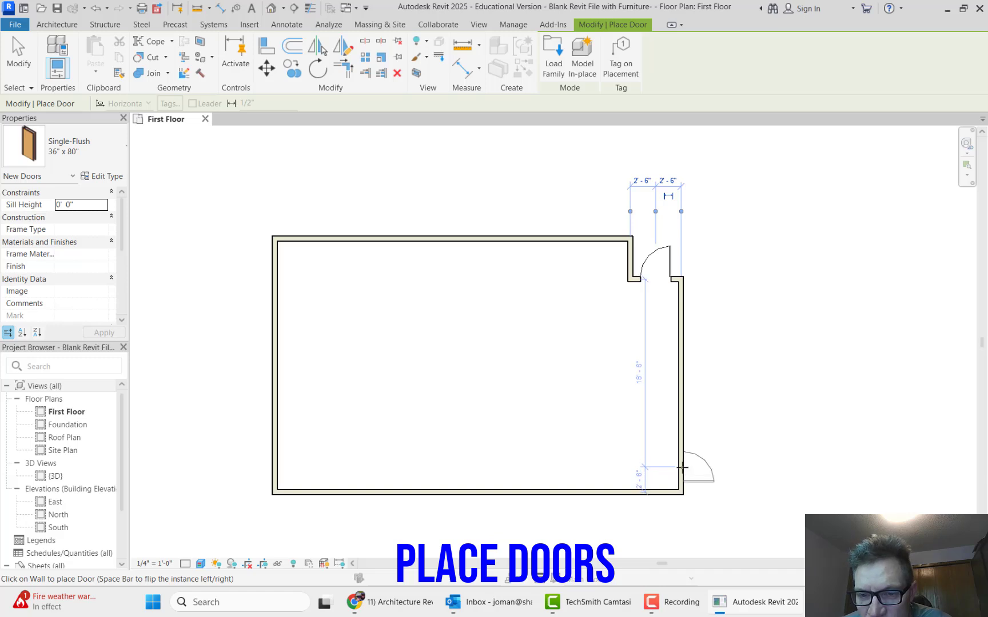
left_click(682, 467)
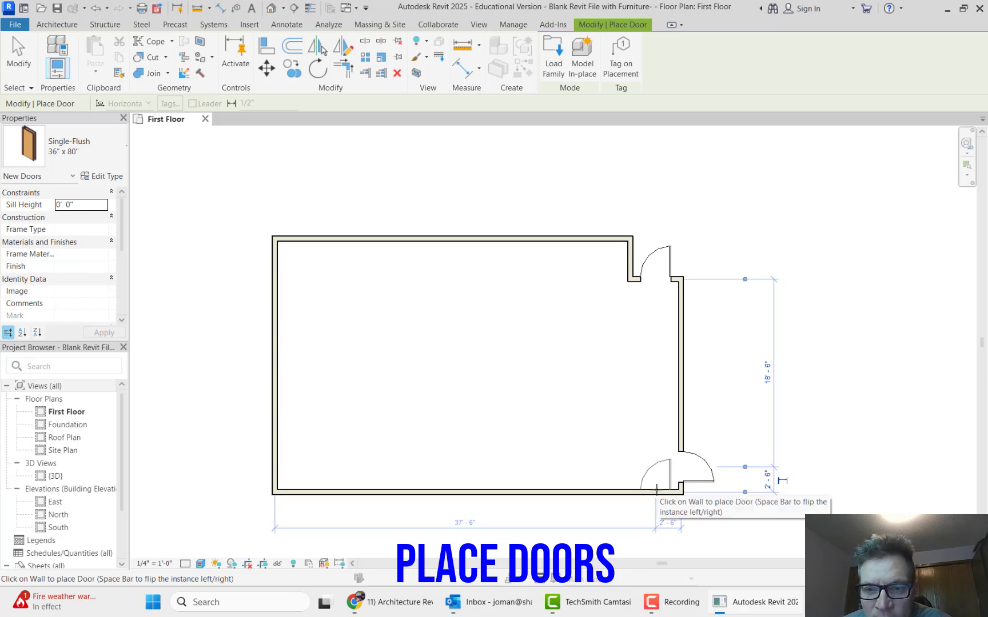
left_click(656, 489)
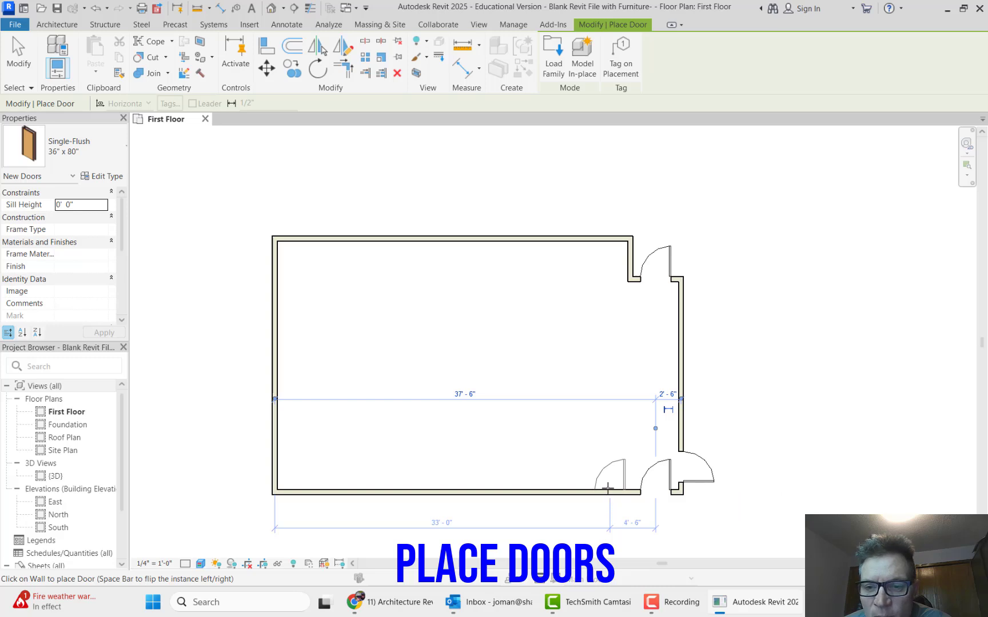
Place a fourth Single-Flush 36" x 80" door on the bottom wall, 4'-6" to the left of the door already there.
left_click(607, 488)
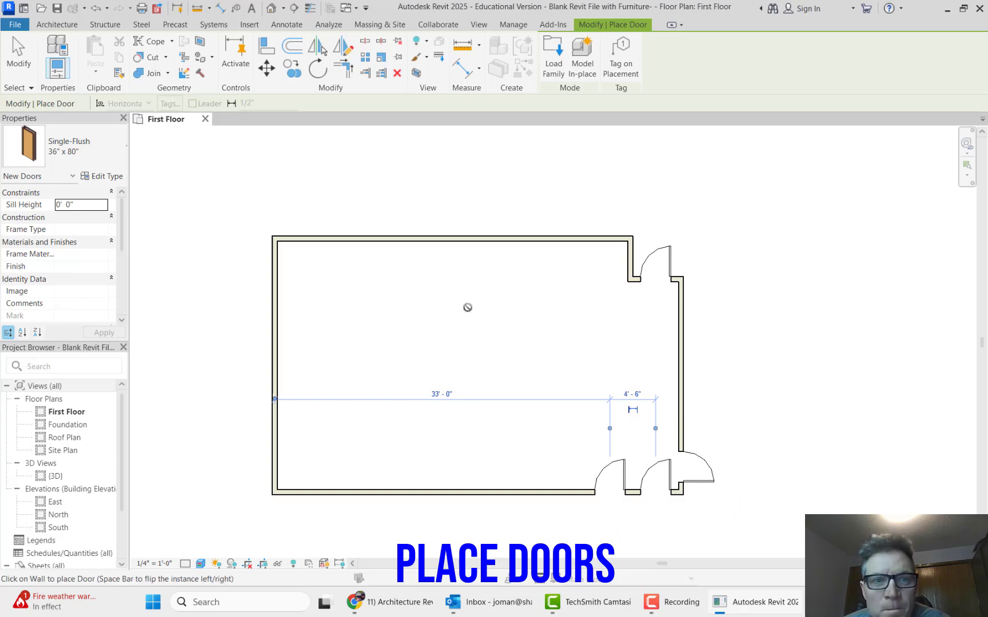
Place four vertical Table-Rectangular 72" x 30" components in a two-by-two block by the north wall, centred 6'-6" and 9'-6" from the left wall.
left_click(59, 26)
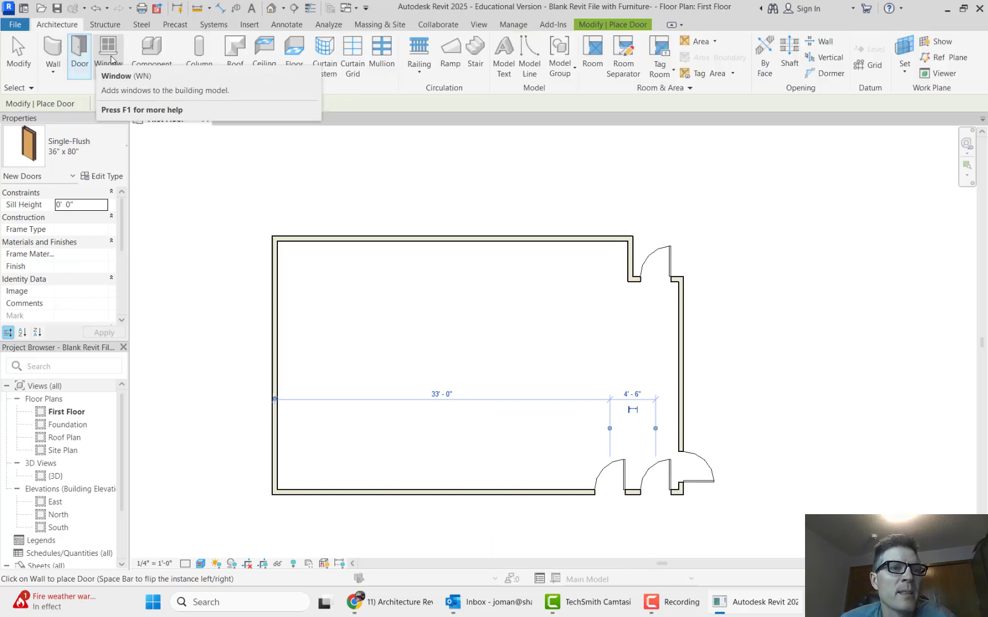
left_click(152, 49)
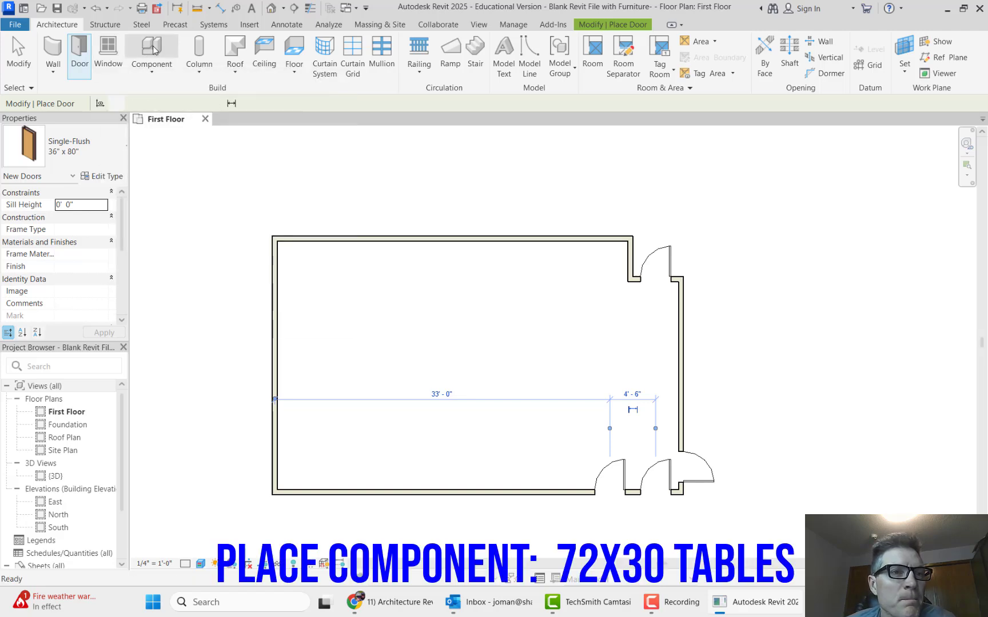
left_click(85, 148)
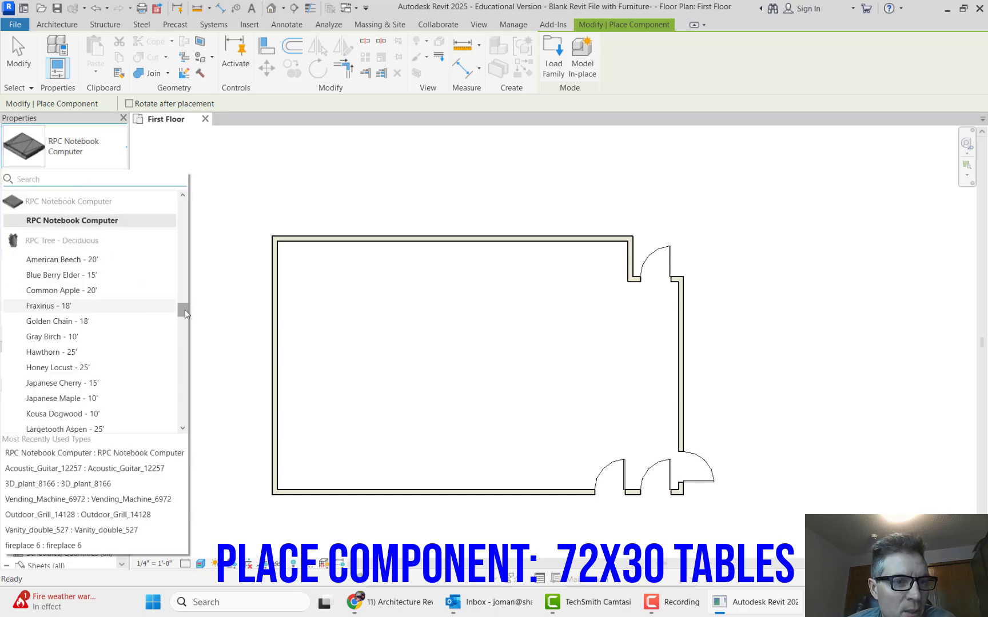
left_click_drag(185, 309, 175, 369)
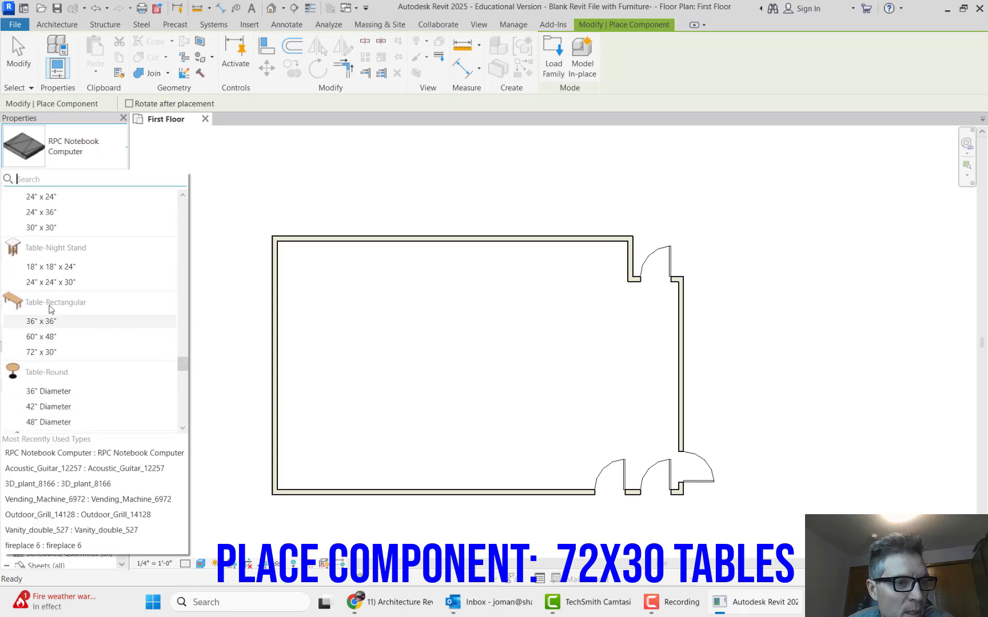
left_click(39, 352)
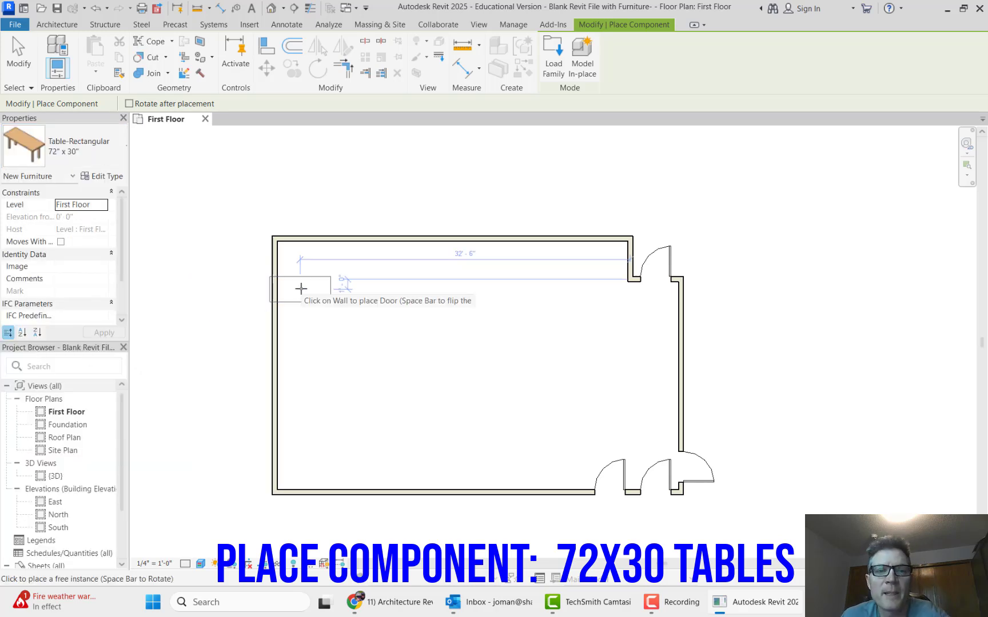
key("space")
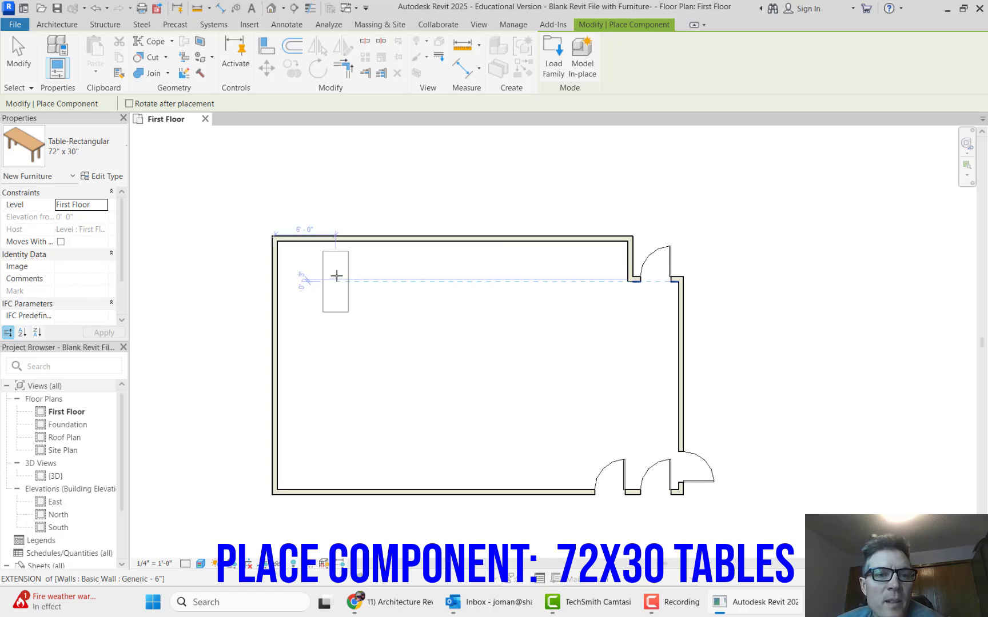
left_click(340, 274)
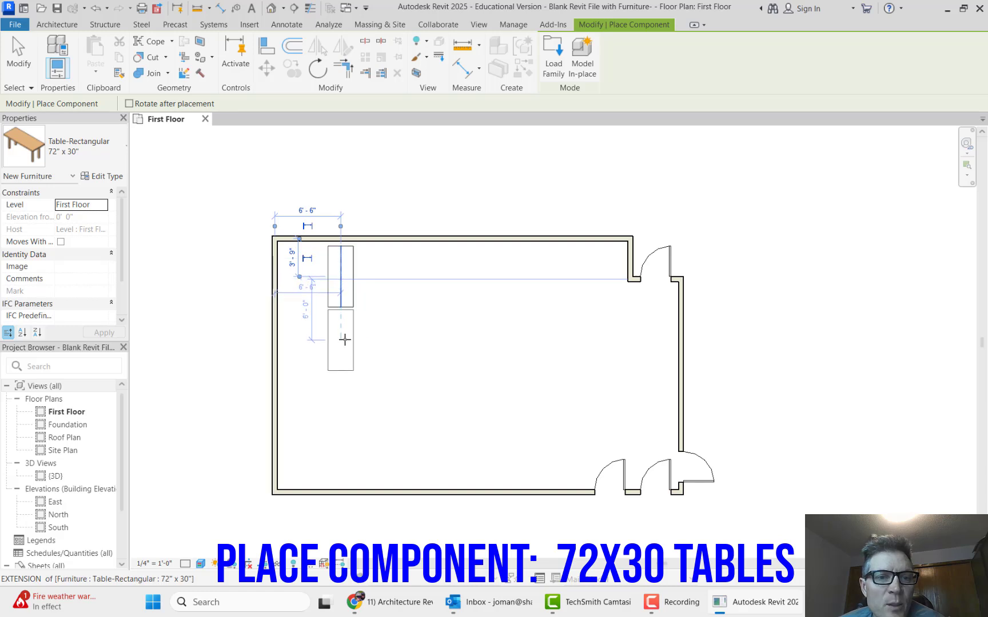
left_click(345, 340)
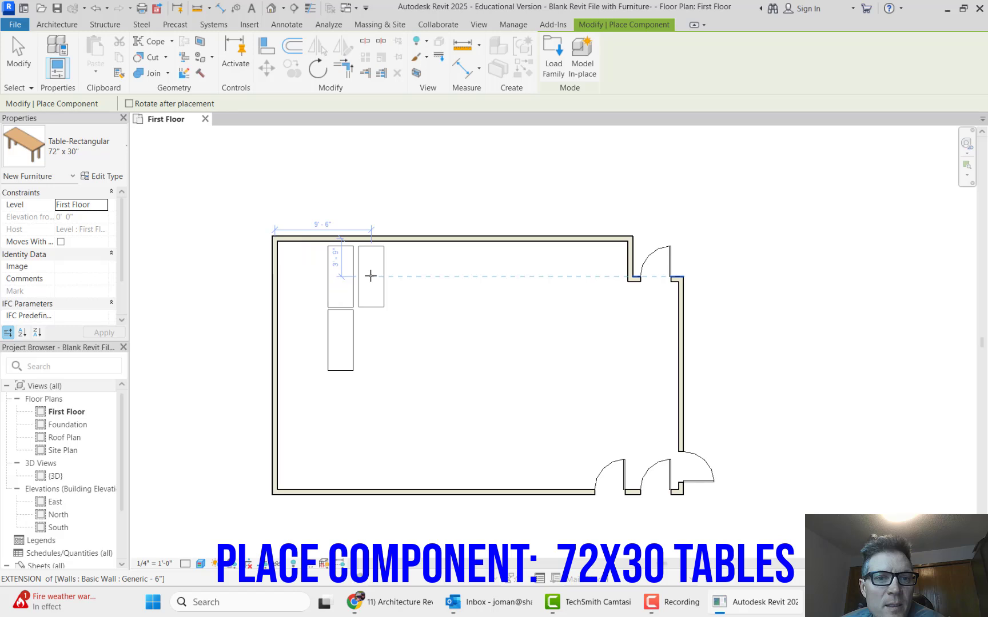
left_click(370, 276)
left_click(372, 339)
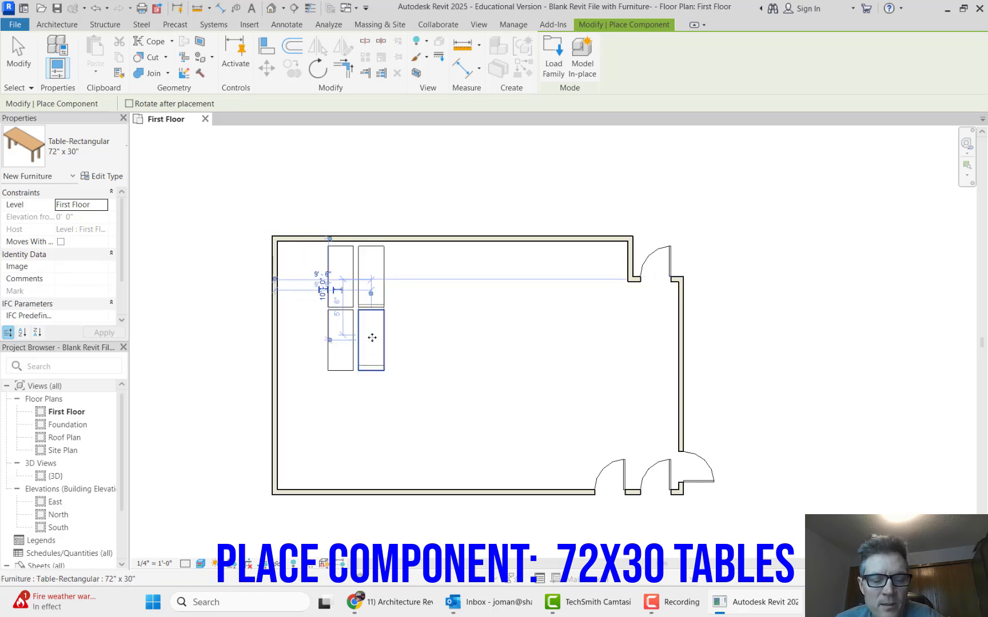
Place a fifth 72" x 30" table horizontally across the block's lower end, centred 8'-0" from the left wall and 10'-6" from the bottom wall.
key("space")
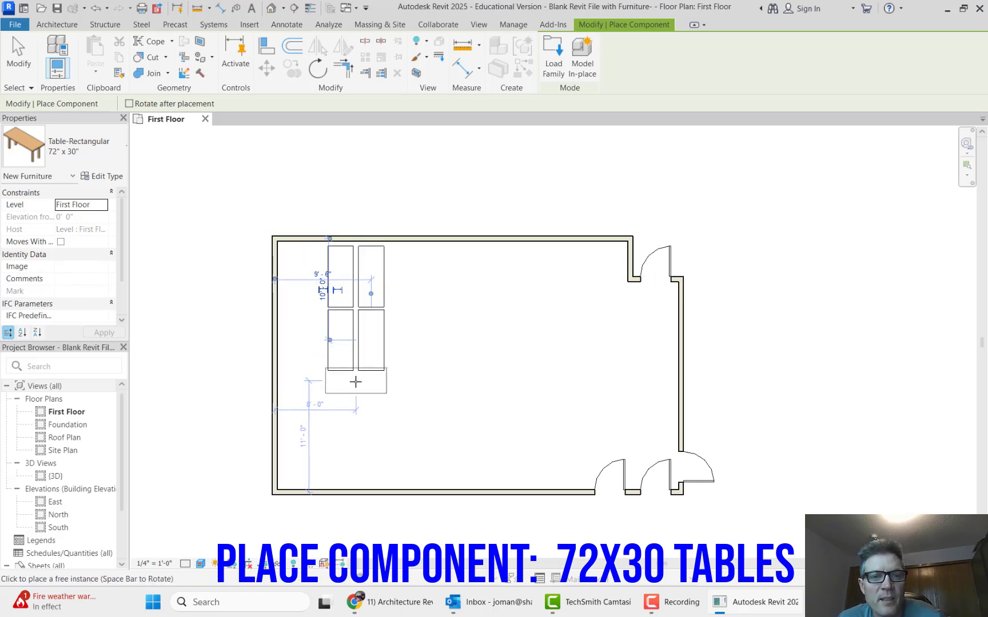
left_click(355, 386)
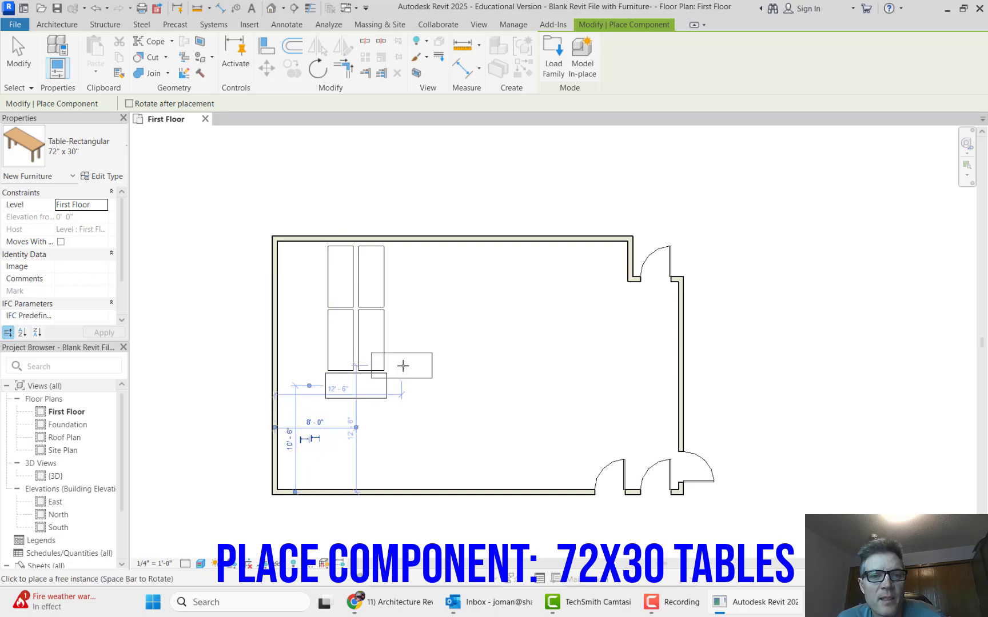
key("space")
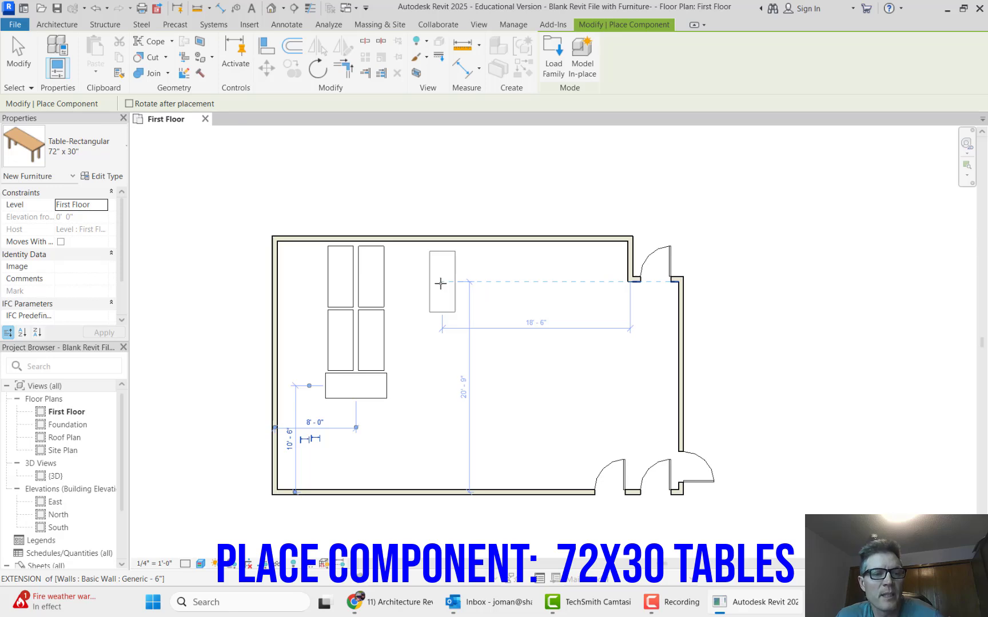
key("Escape")
Copy the five-table cluster and paste a duplicate about 9'-6" to its right, level with the original.
left_click_drag(297, 194, 353, 286)
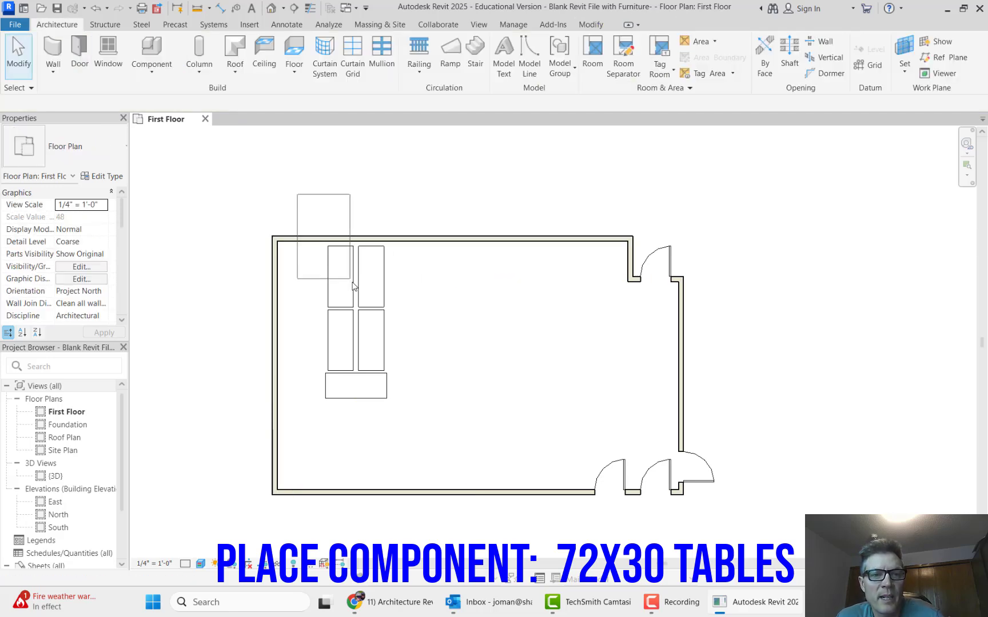
left_click_drag(384, 347, 392, 363)
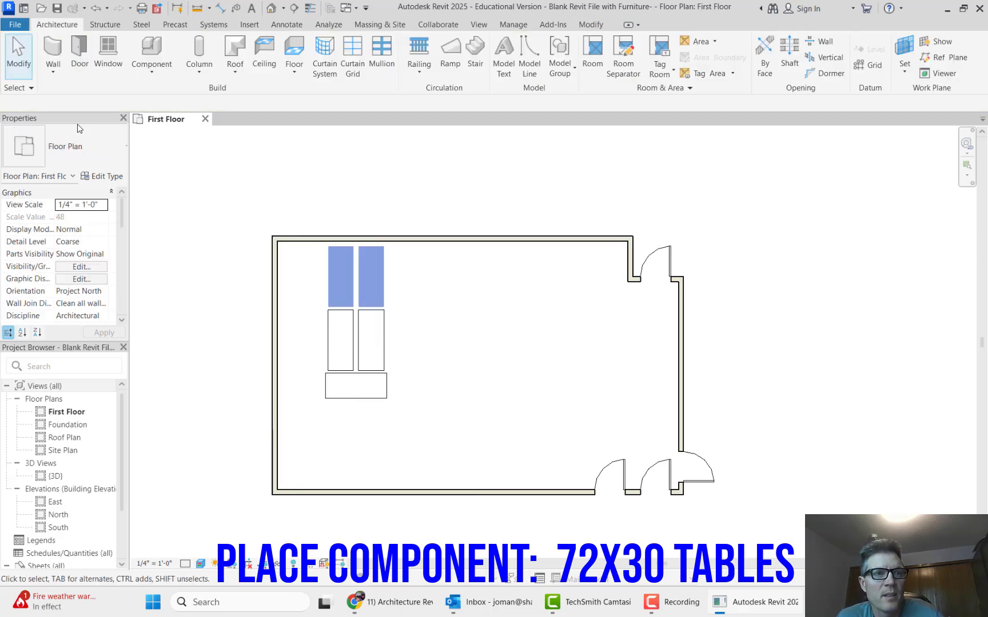
left_click(17, 52)
left_click_drag(304, 186, 421, 428)
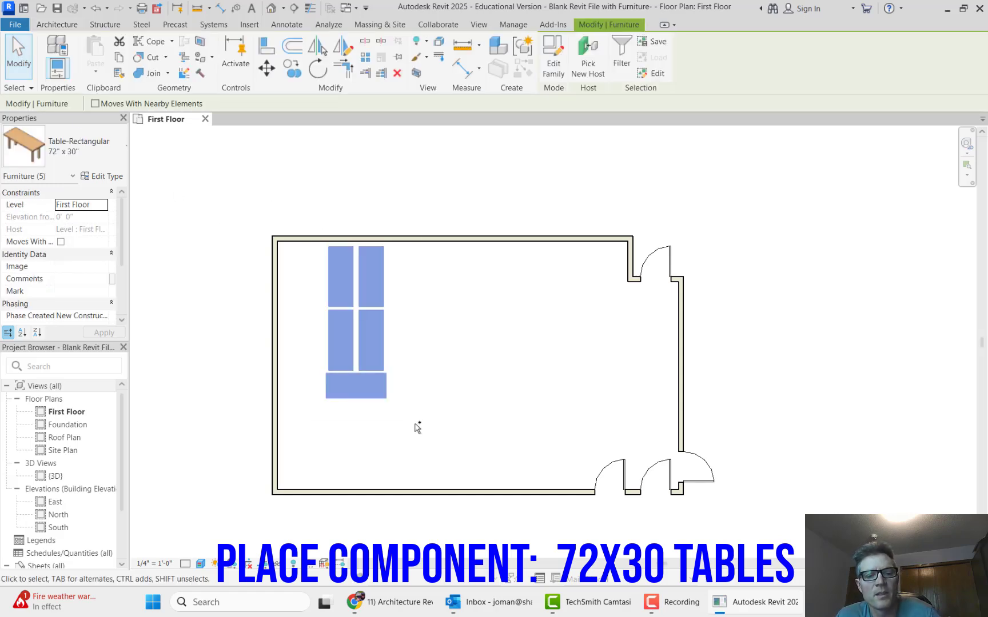
key("ctrl+c")
key("ctrl+v")
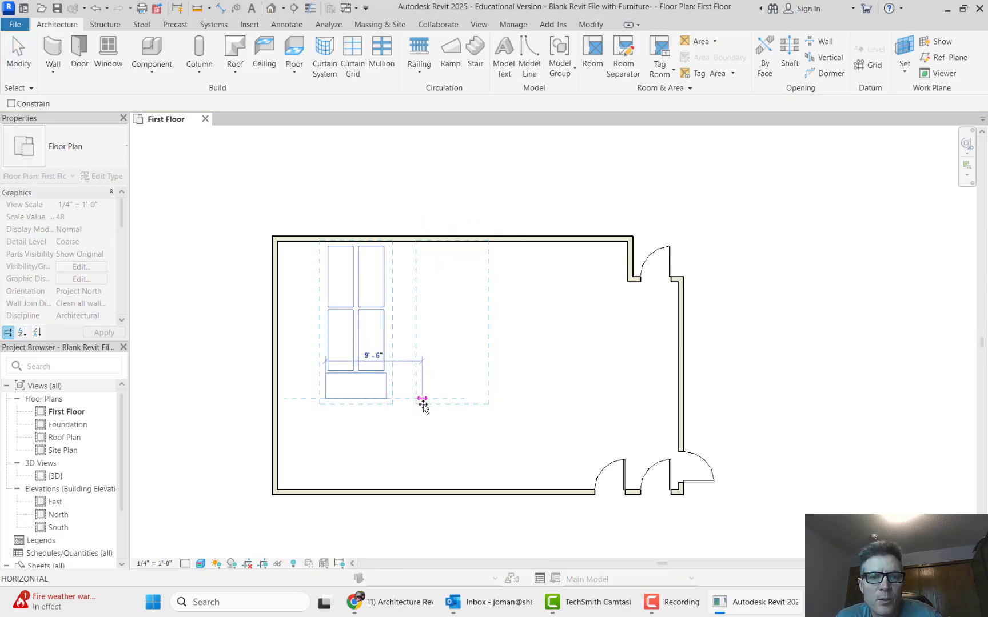
left_click(423, 407)
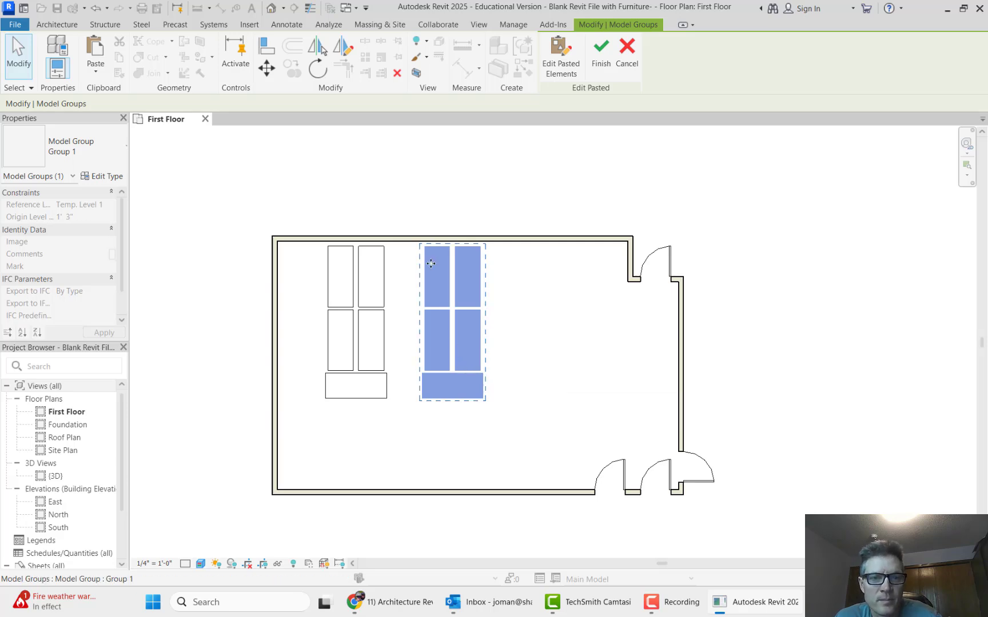
Paste a third five-table cluster to the right of the second, in line with the other two.
key("ctrl+v")
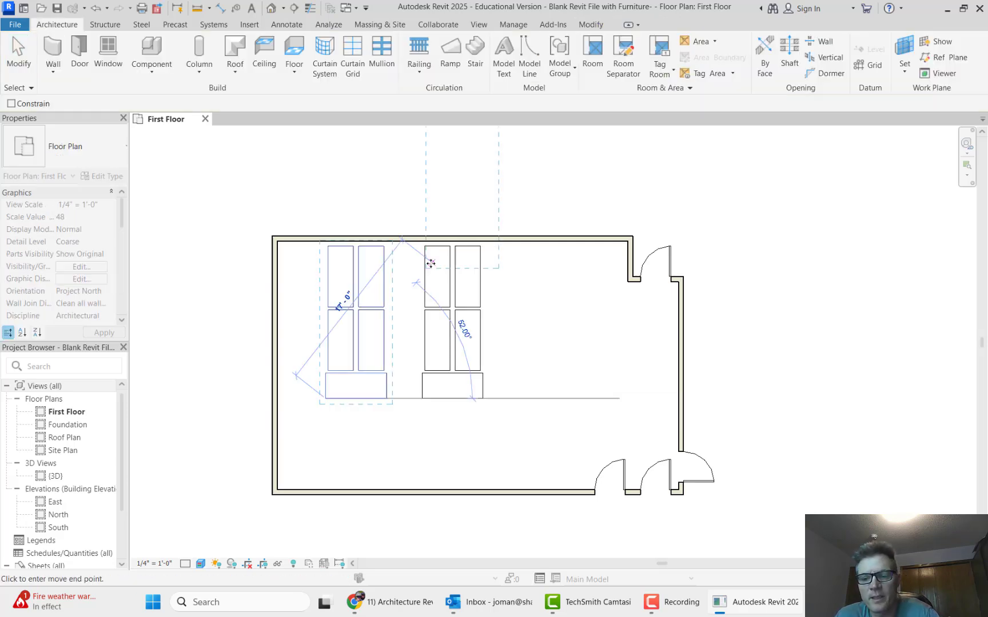
left_click(522, 402)
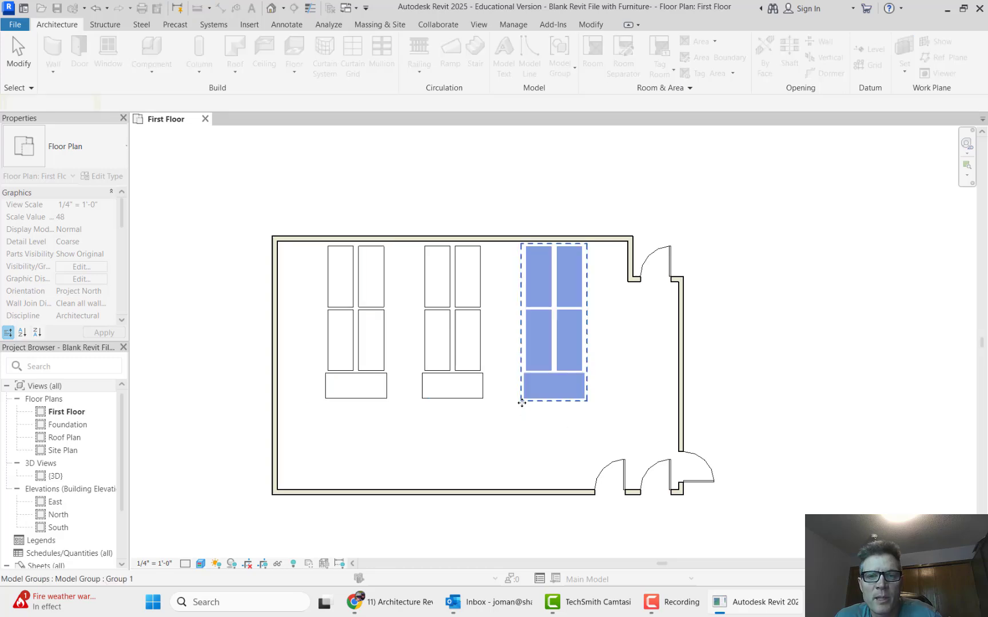
left_click(468, 473)
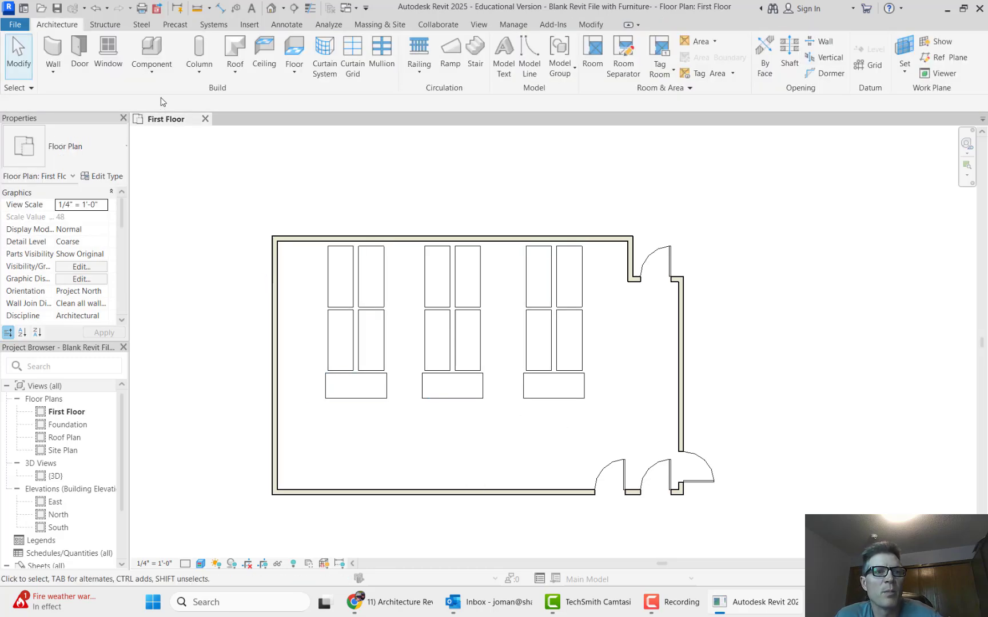
Place five vertical 72" x 30" tables along the bottom wall: a touching pair 9'-6" and 12'-0" from the left wall, a single, and a pair at 24'-0" and 26'-6".
left_click(151, 49)
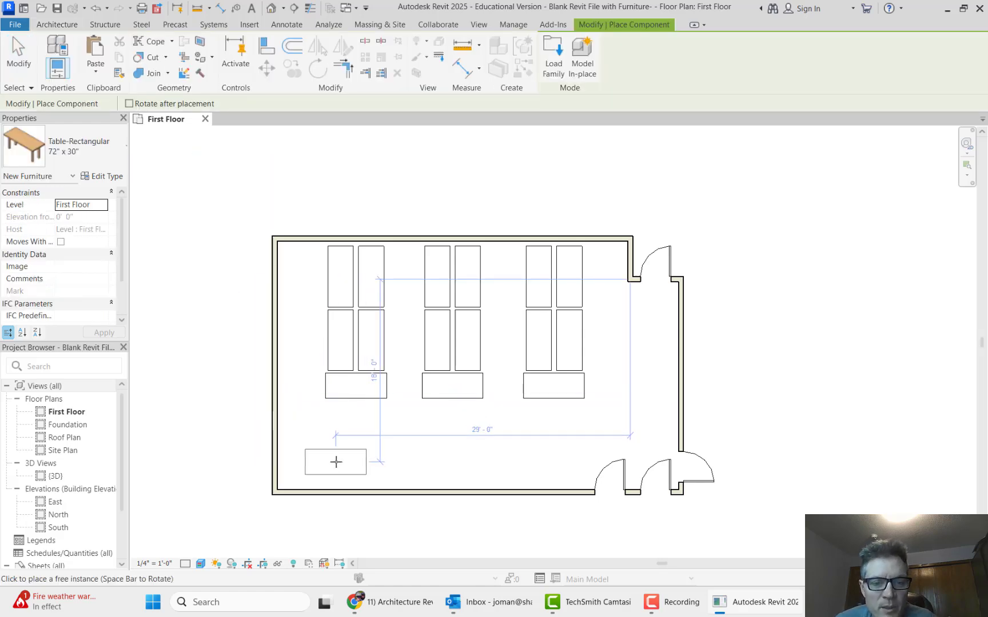
key("space")
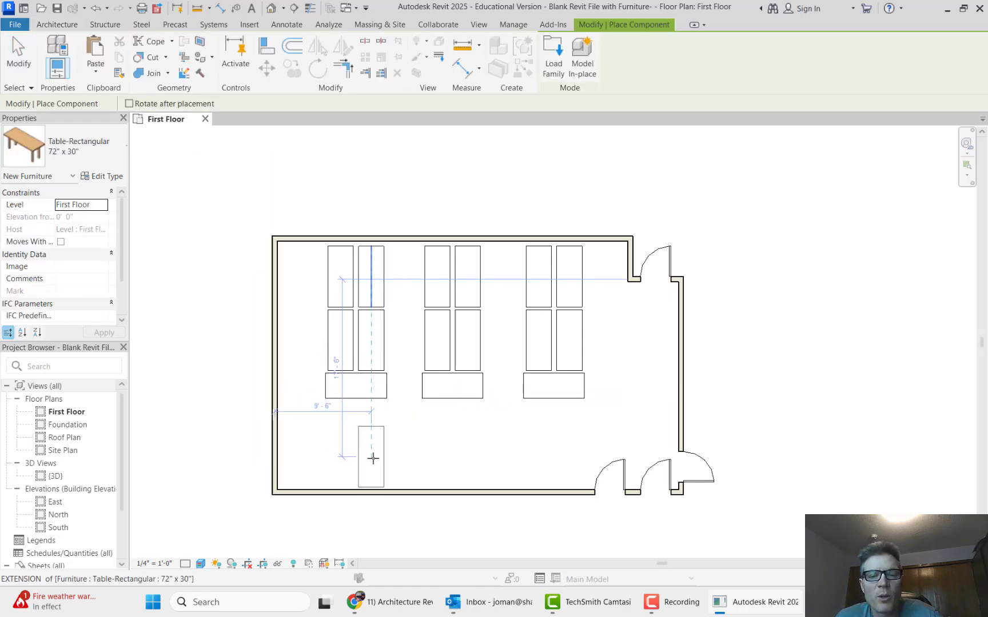
left_click(375, 459)
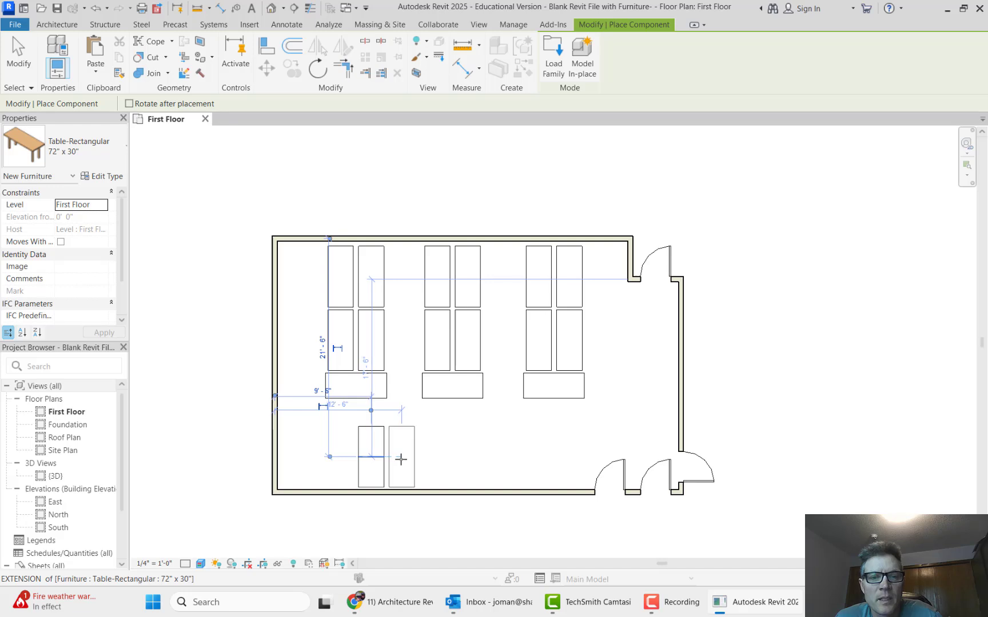
left_click(398, 459)
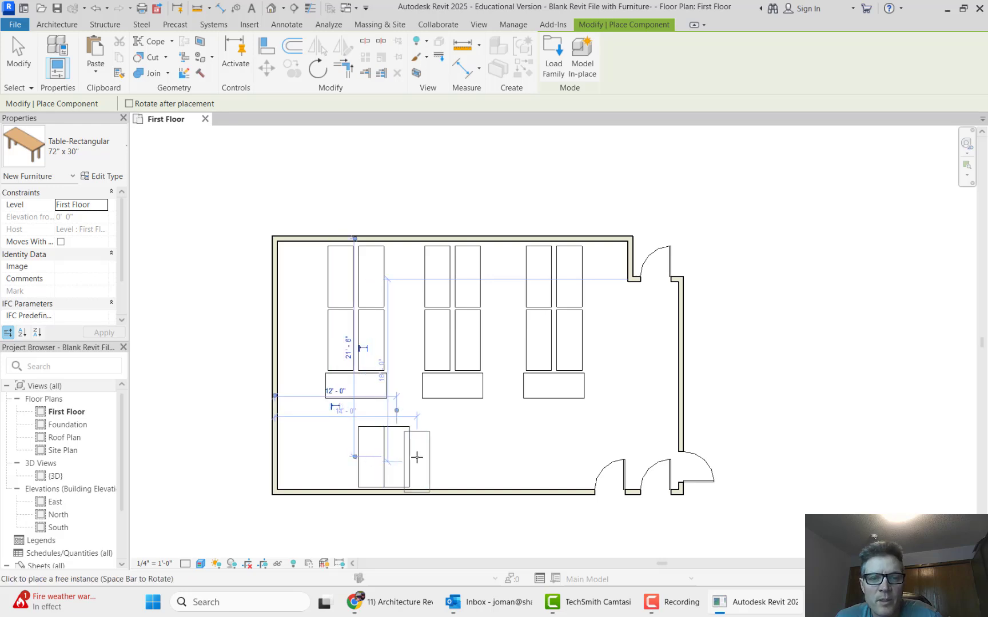
left_click(458, 459)
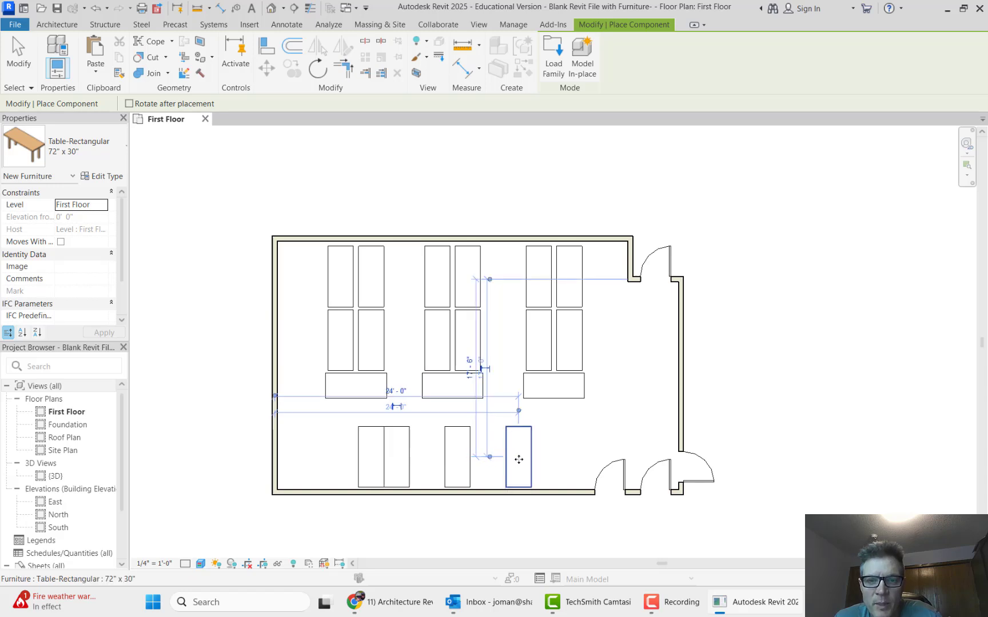
left_click(520, 459)
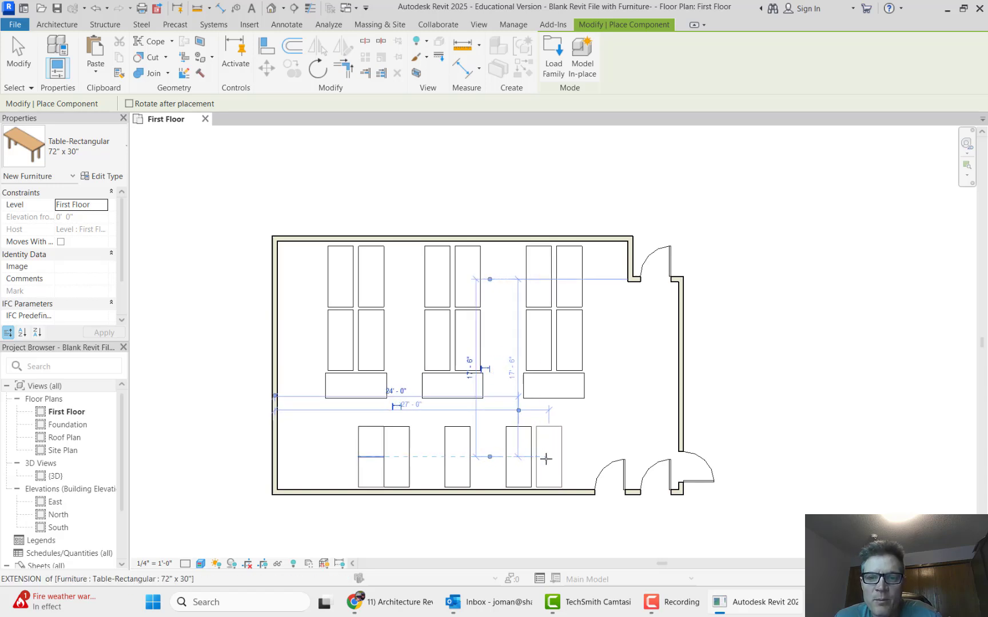
left_click(544, 459)
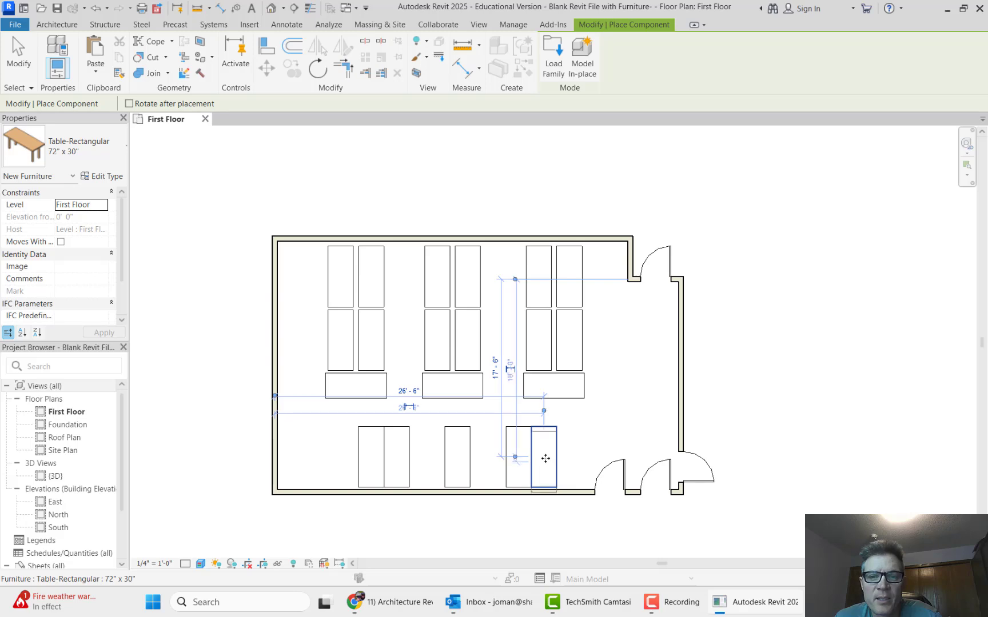
key("Escape")
key("Escape")
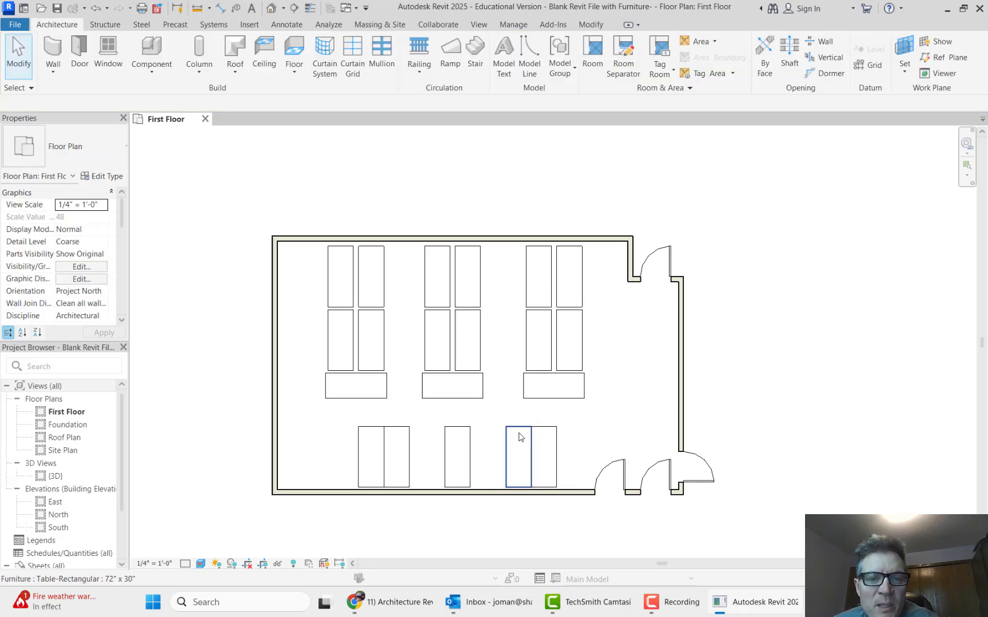
Place four Chair-Breuer components down the left side of the first table cluster, two per table, with their seats facing the tables.
left_click(151, 53)
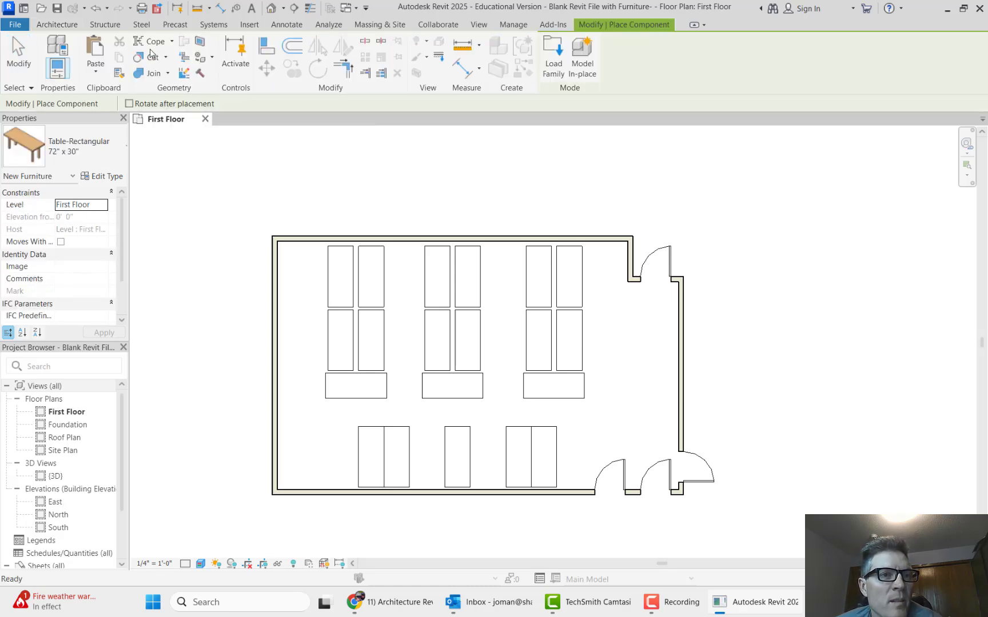
left_click(104, 150)
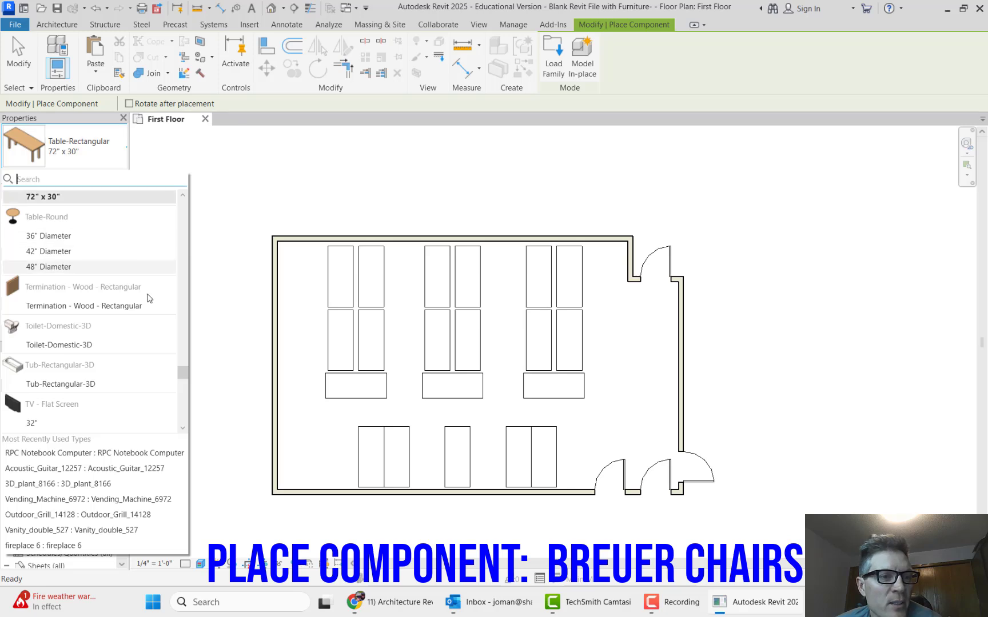
left_click_drag(185, 371, 184, 227)
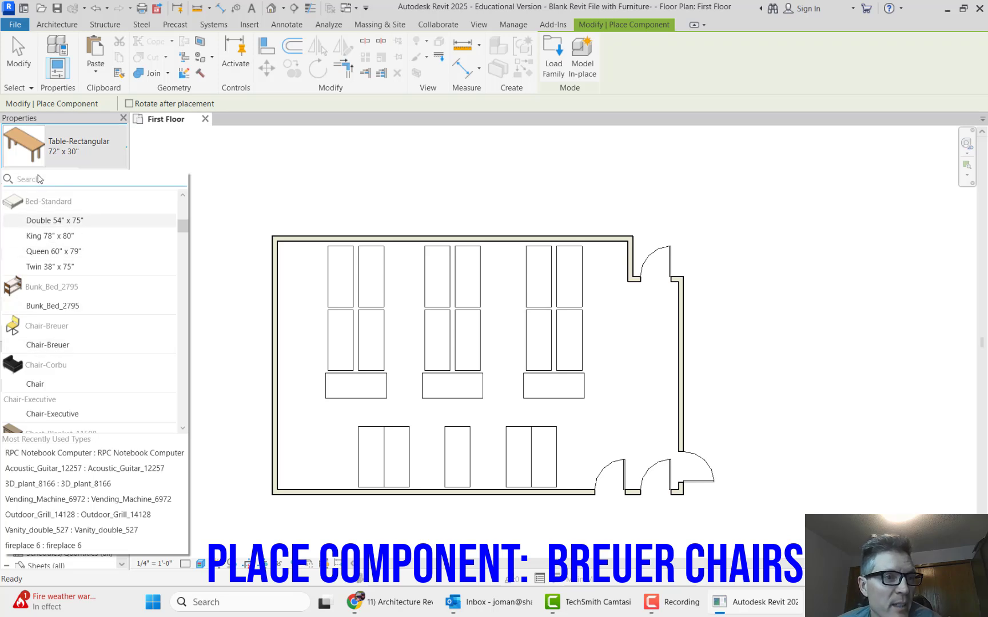
mouse_move(22, 341)
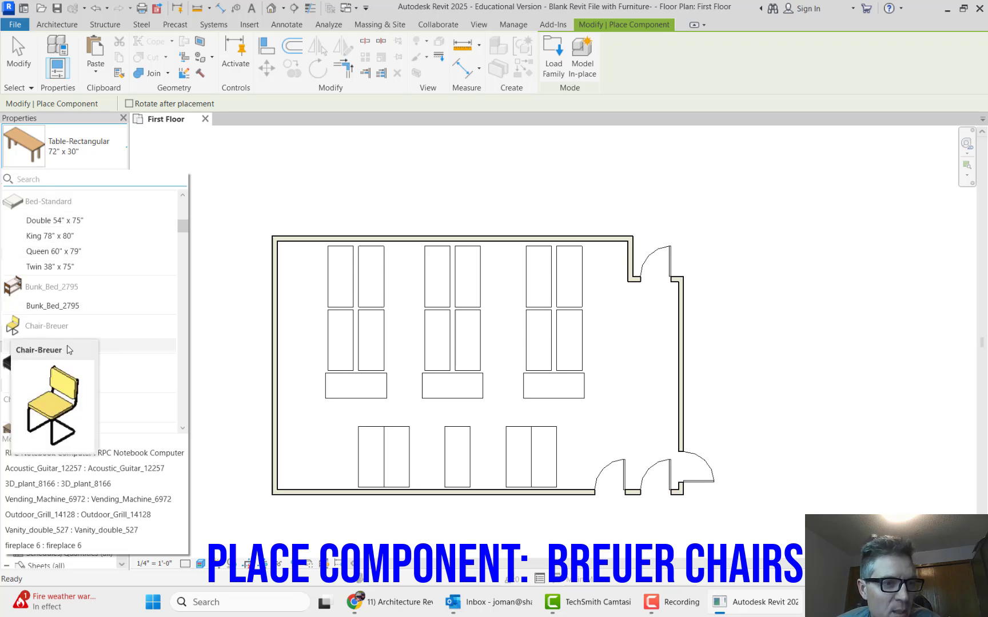
left_click(81, 346)
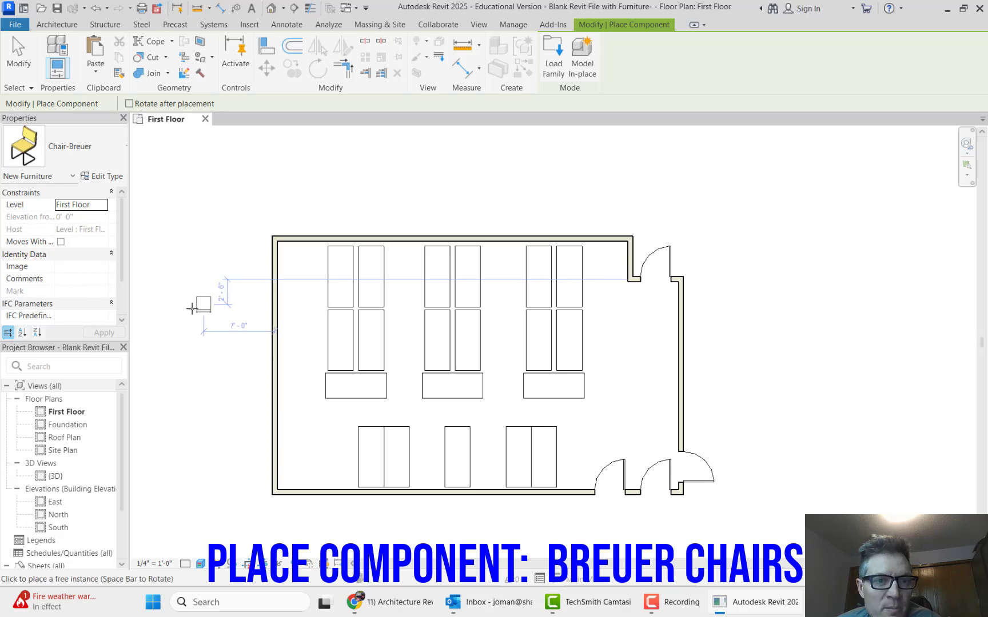
scroll(321, 255, "up", 5)
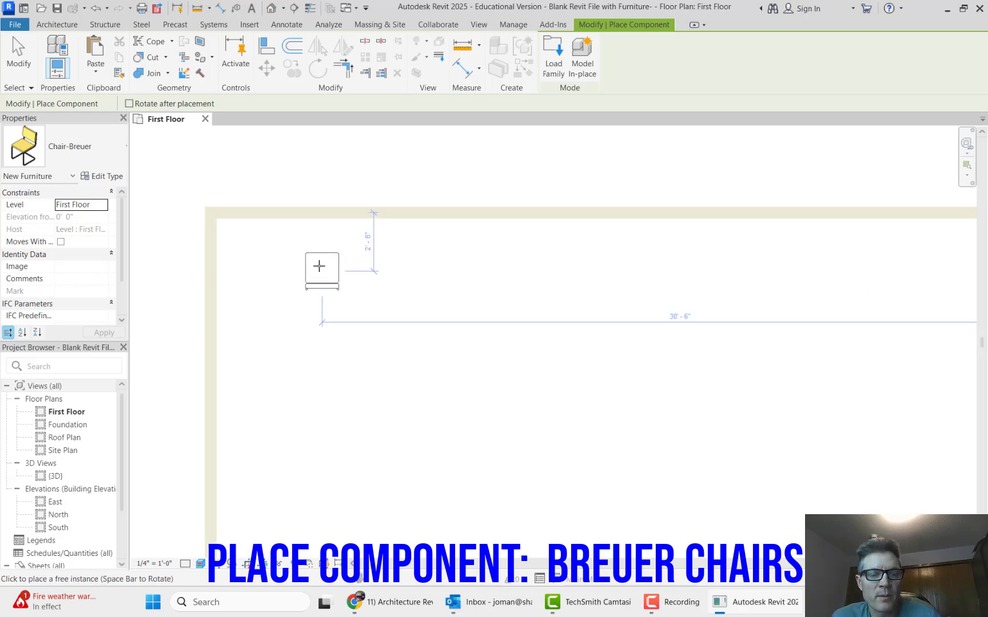
key("space")
key("space")
key("space")
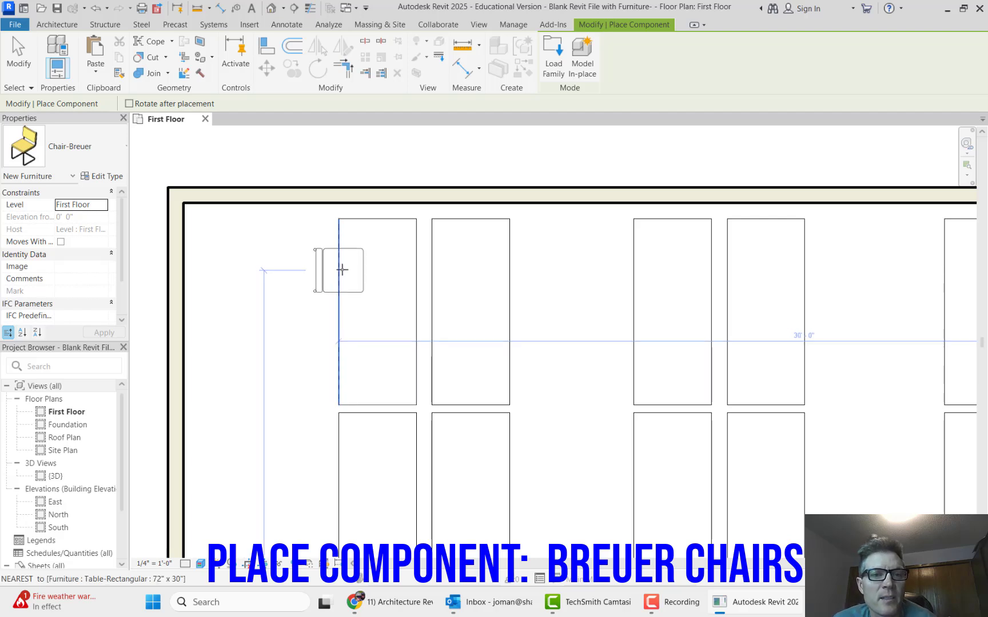
left_click(345, 270)
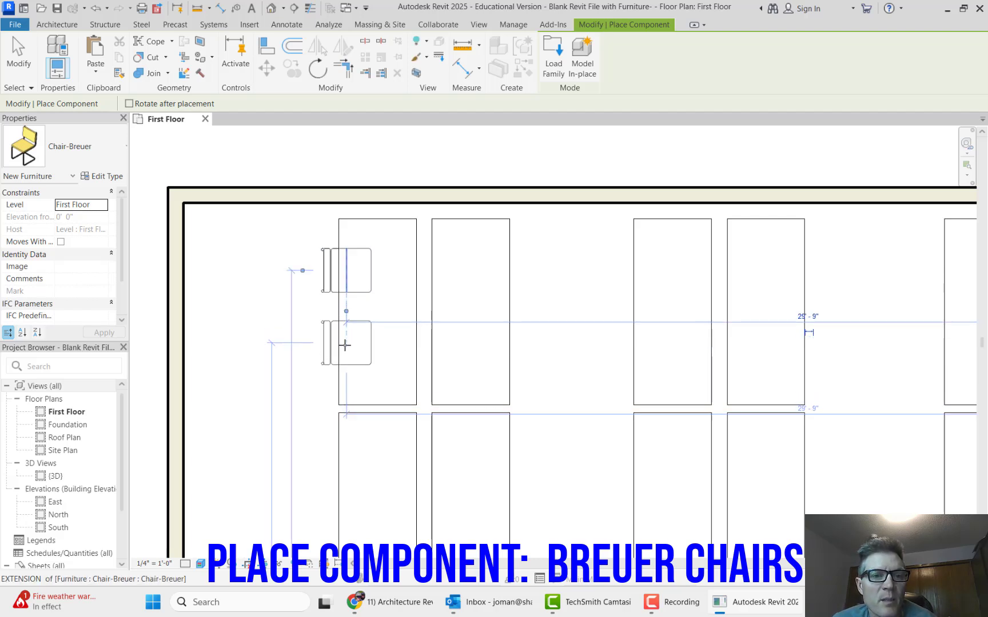
left_click(344, 351)
scroll(336, 253, "down", 2)
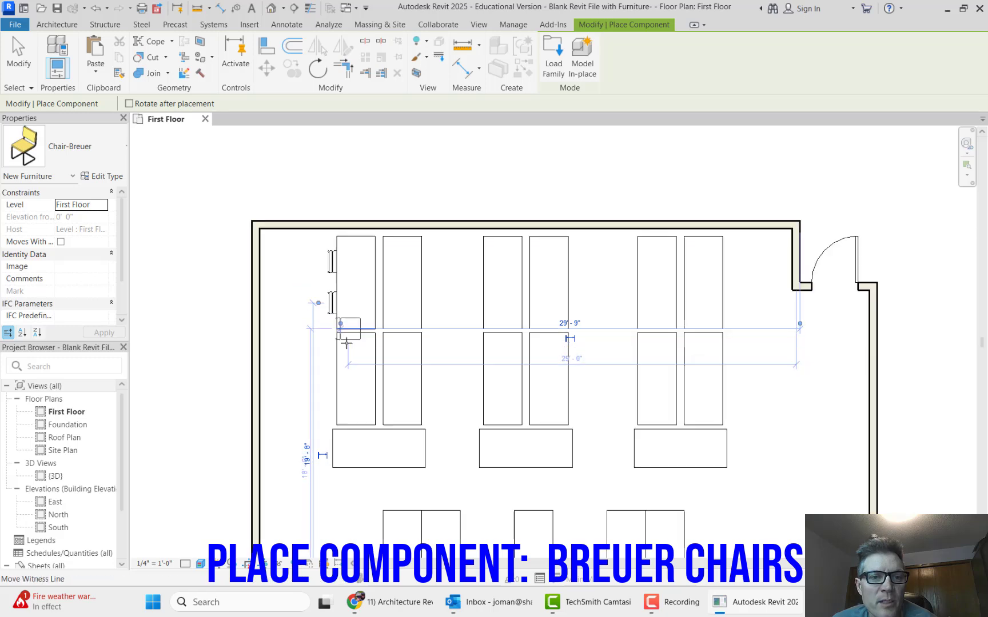
left_click(341, 360)
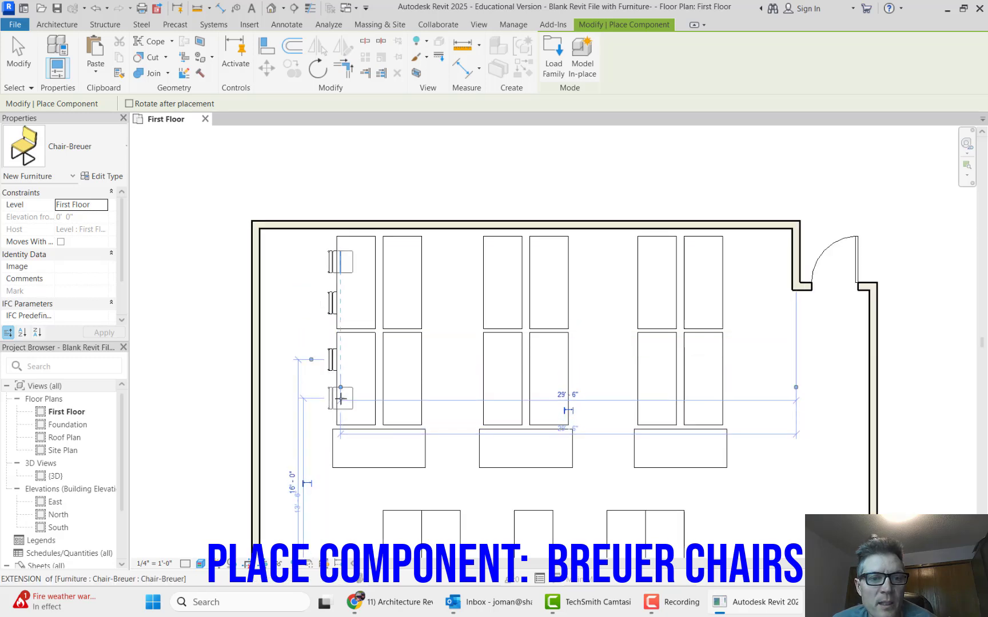
left_click(341, 398)
Place two Breuer chairs along the lower edge of the first cluster's horizontal table, rotated to face it.
key("space")
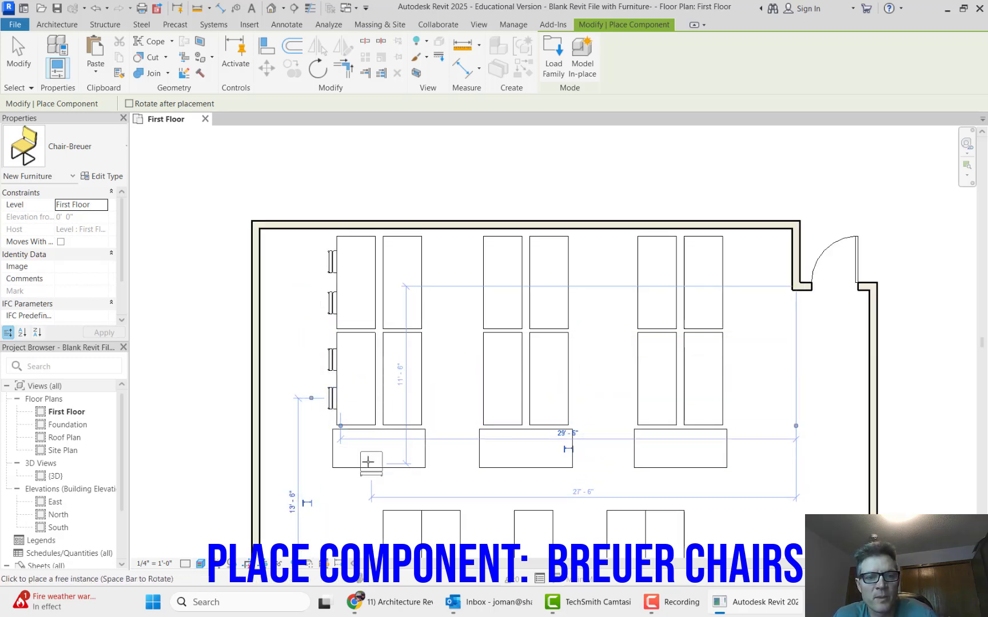
left_click(354, 465)
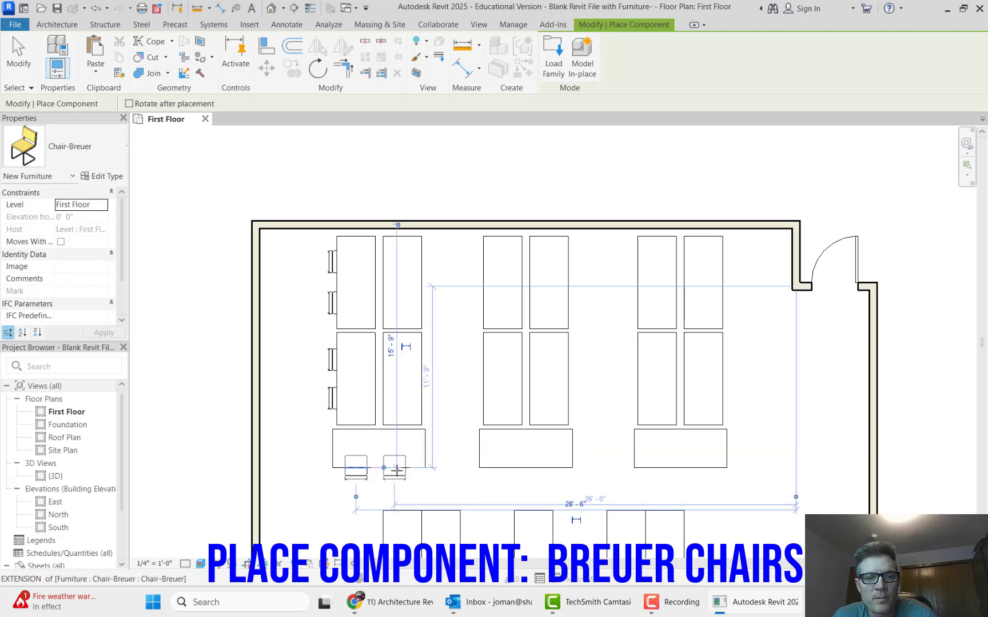
left_click(402, 469)
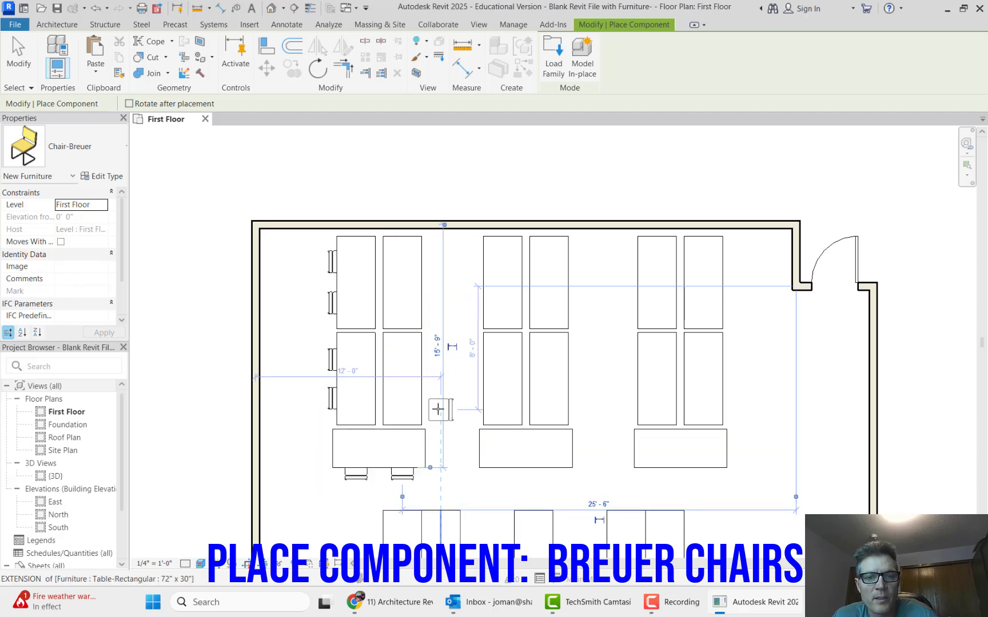
Place four Breuer chairs up the right side of the first cluster, facing the tables and roughly level with the left-hand chairs.
key("space")
left_click(421, 403)
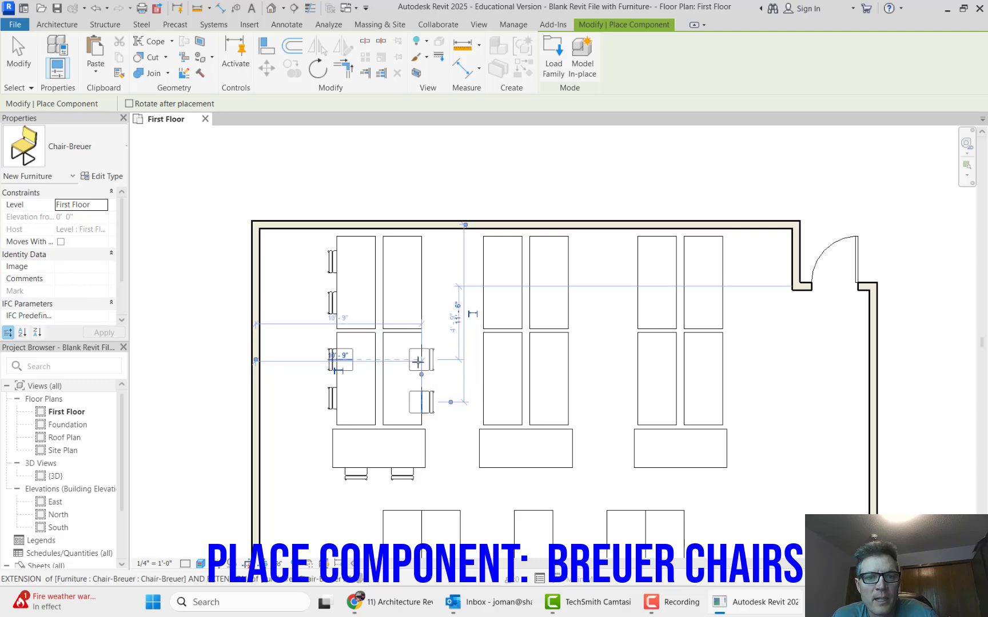
left_click(417, 361)
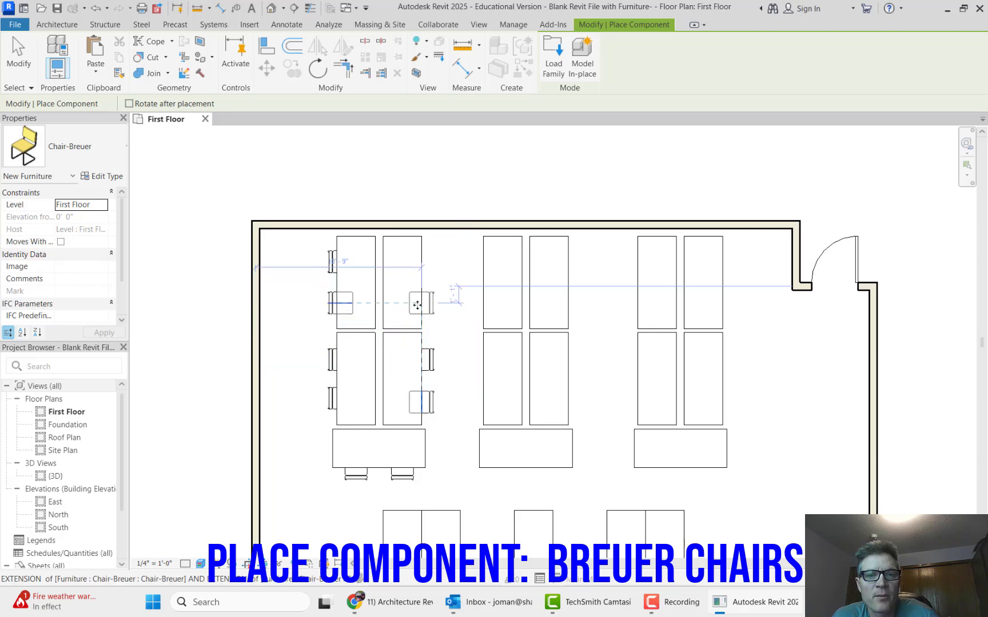
left_click(417, 305)
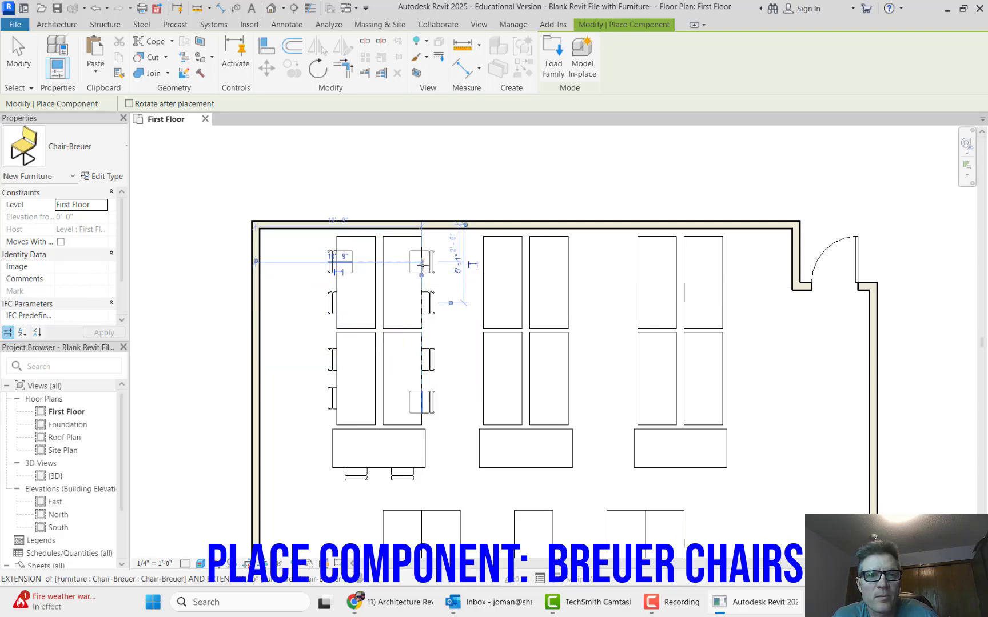
left_click(421, 264)
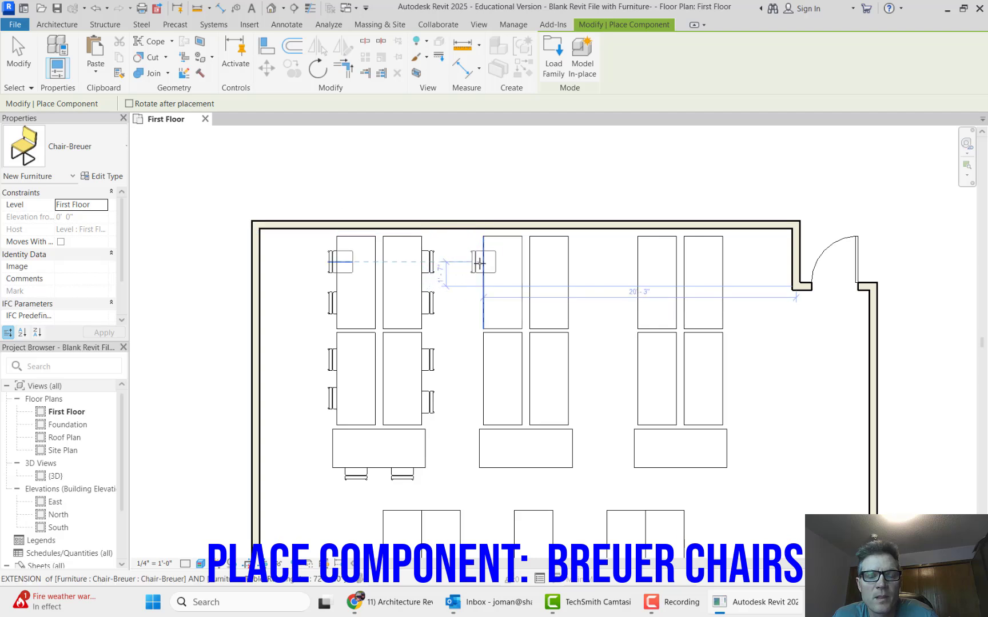
Place four Breuer chairs down the second cluster's left side and one under the left half of its horizontal table.
left_click(479, 262)
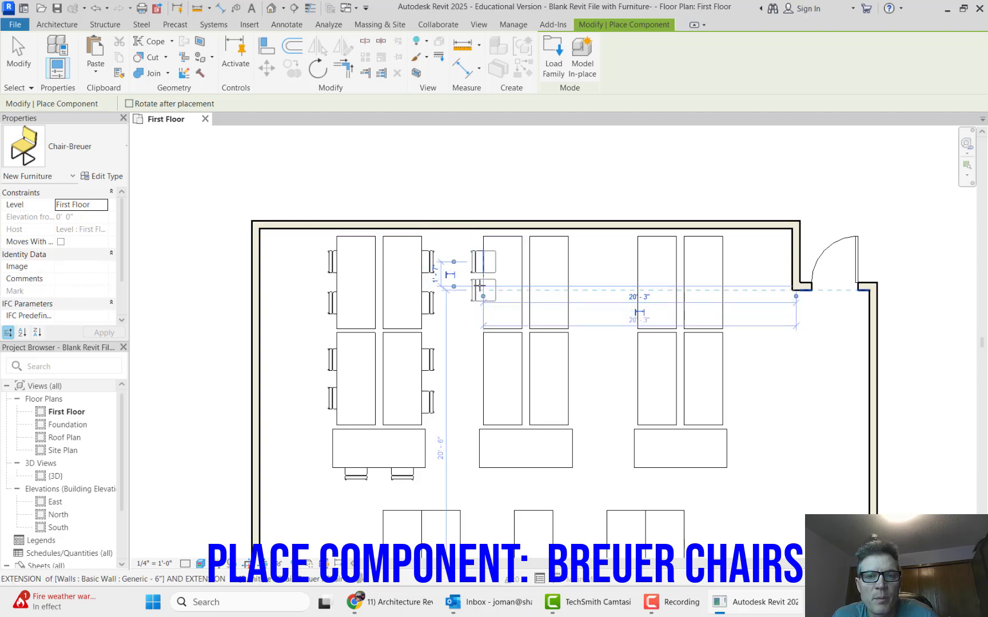
left_click(481, 323)
left_click(483, 362)
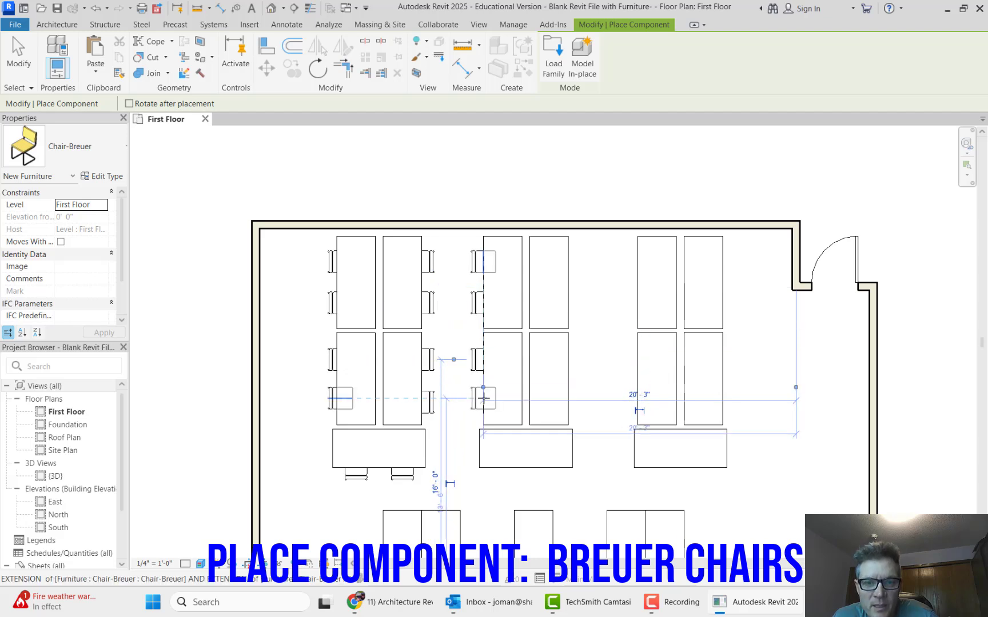
left_click(484, 403)
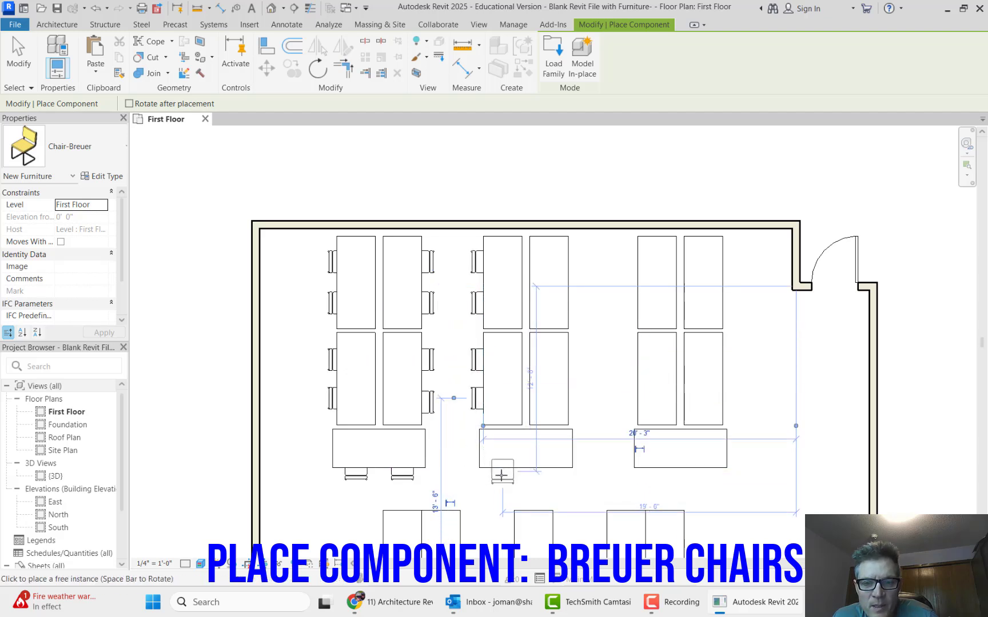
left_click(512, 474)
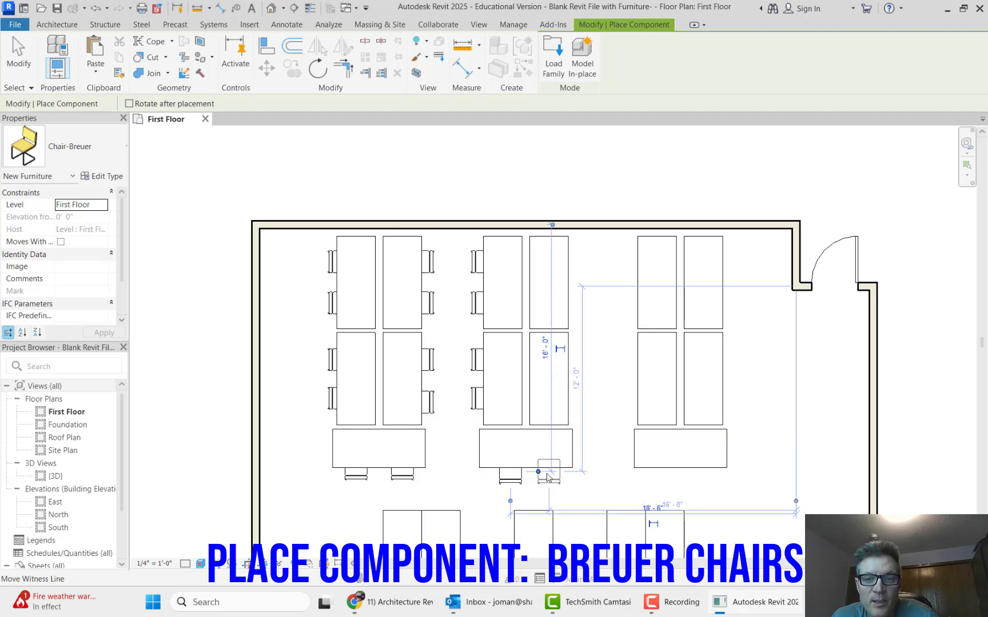
Place four Breuer chairs up the right side of the second cluster, two per table, facing the tables.
key("space")
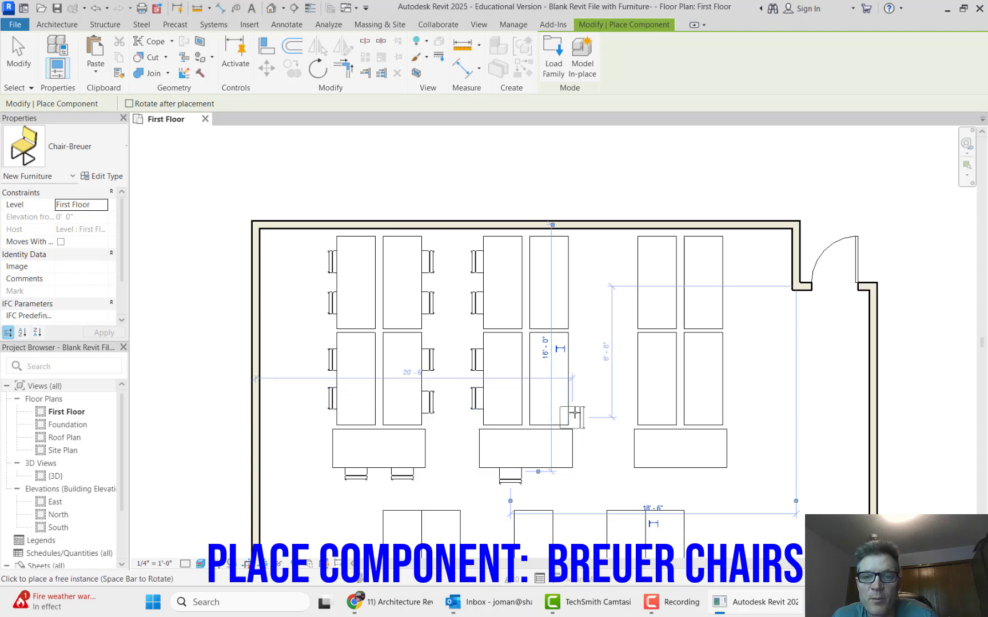
left_click(571, 404)
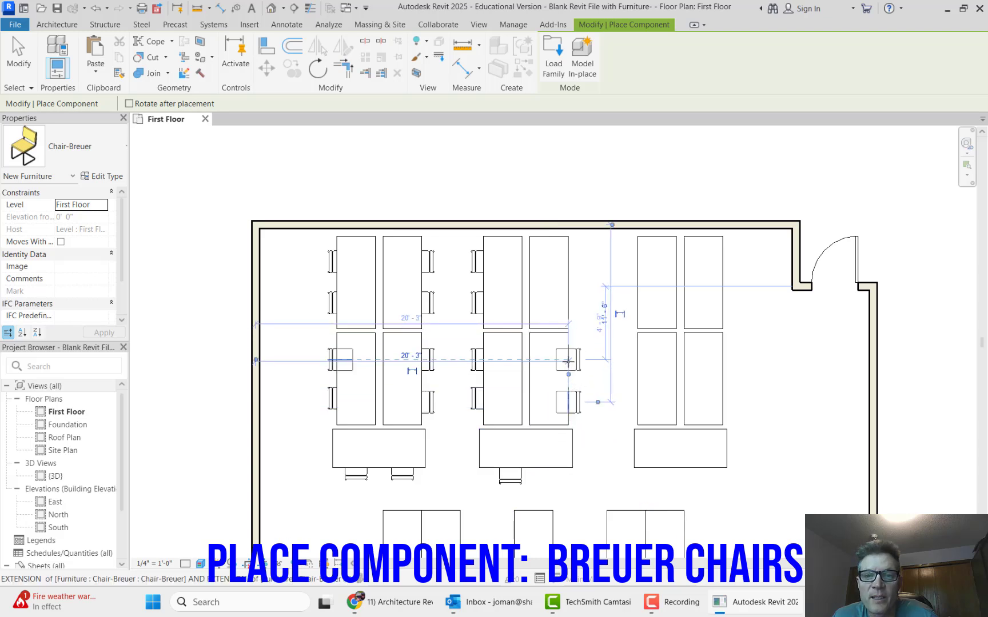
left_click(568, 361)
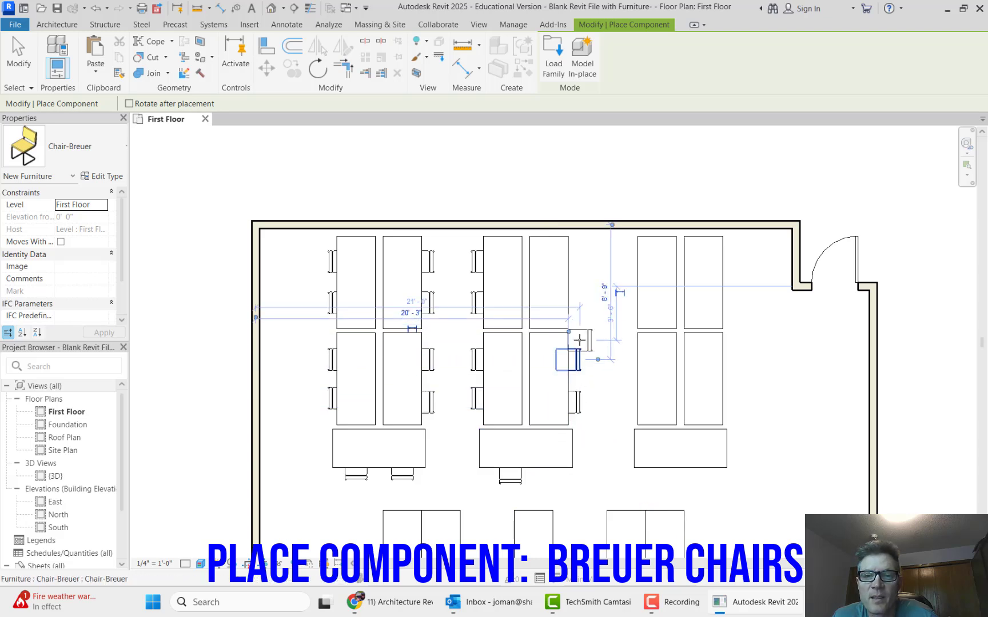
left_click(565, 291)
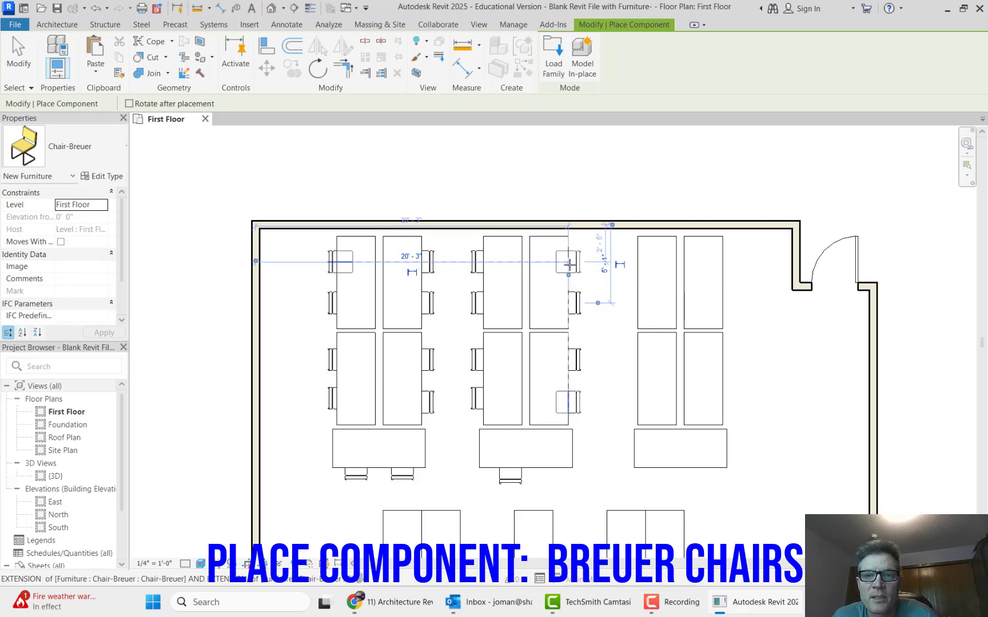
left_click(568, 263)
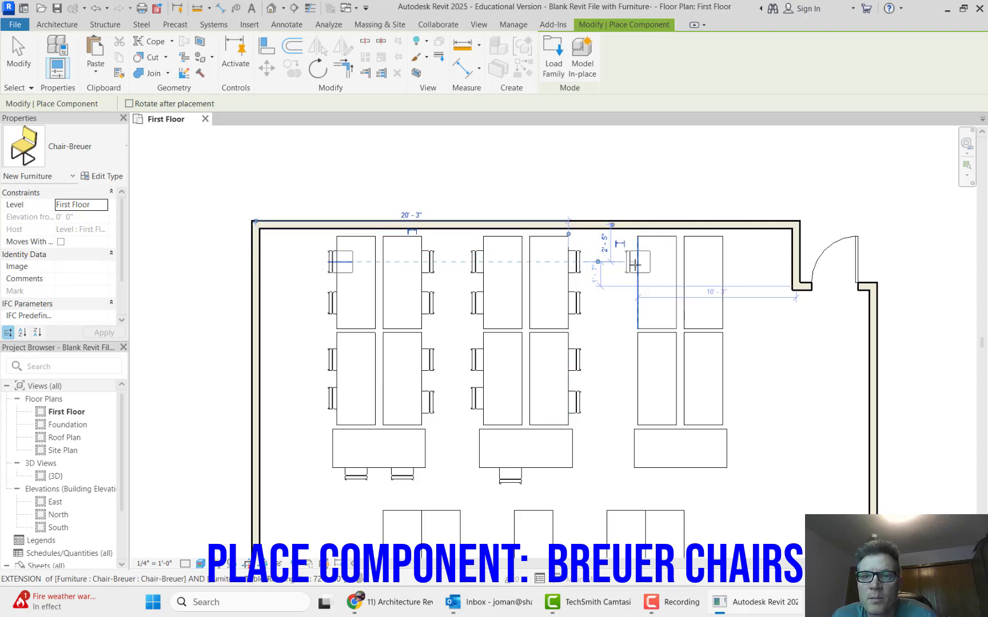
Place four Breuer chairs along the left side of the third cluster, in line with the other clusters' chairs.
left_click(635, 264)
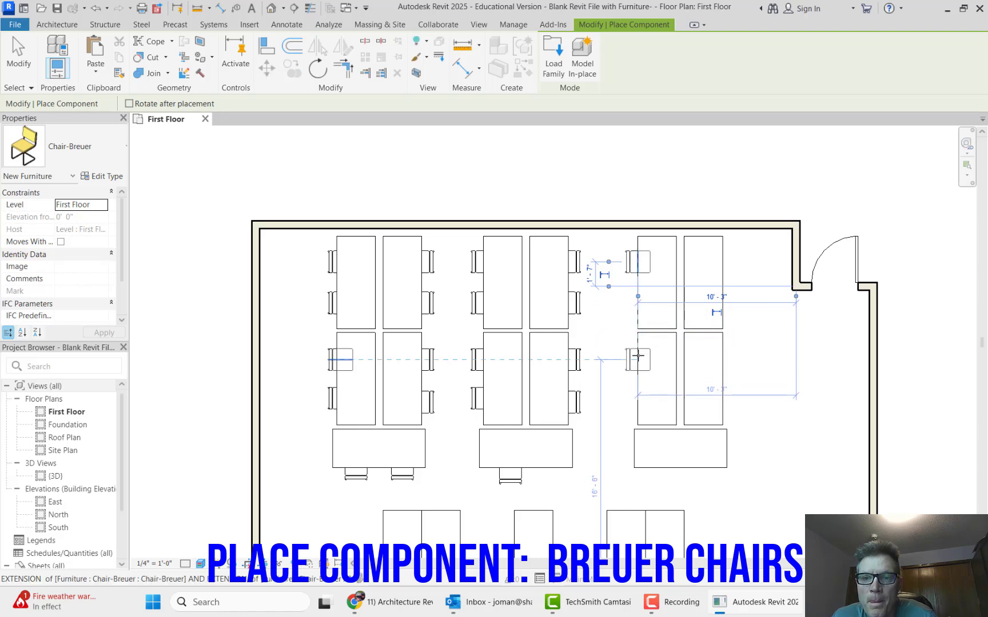
left_click(638, 356)
left_click(638, 396)
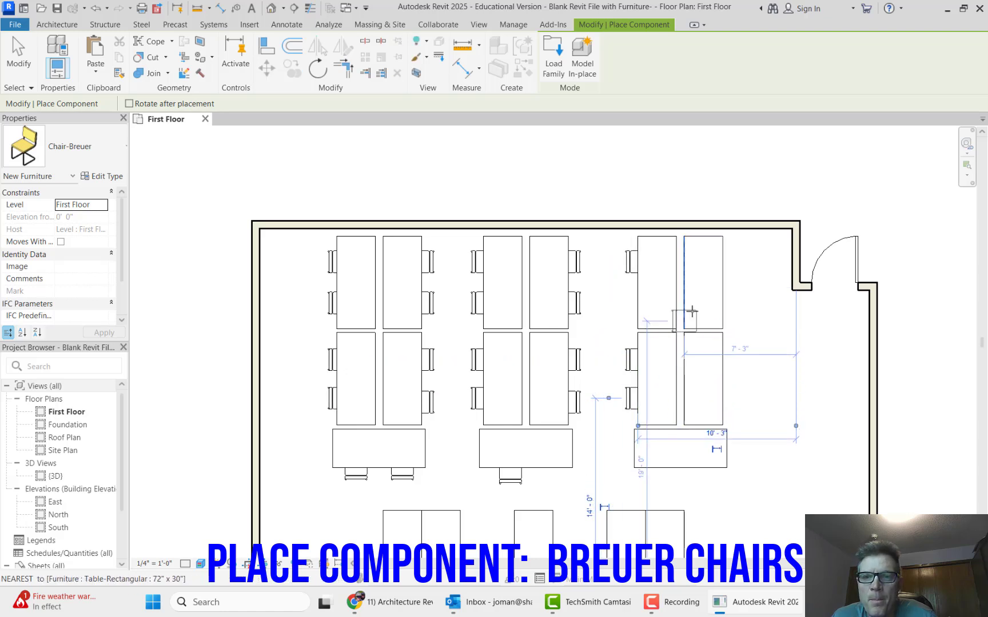
left_click(660, 297)
Place four Breuer chairs down the right side of the third cluster, two per table, facing the tables.
left_click(721, 261)
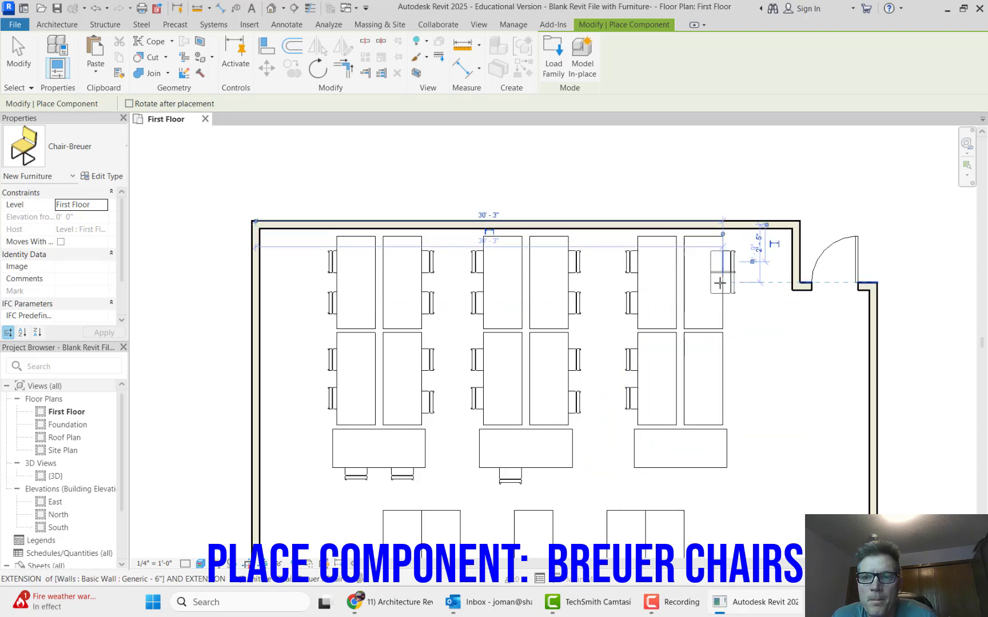
left_click(719, 306)
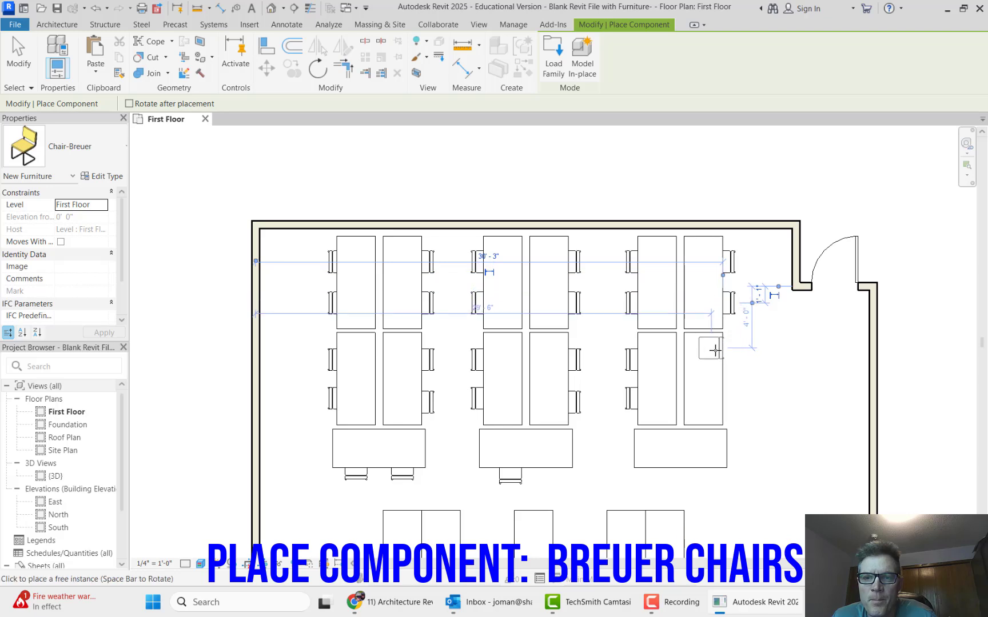
left_click(719, 359)
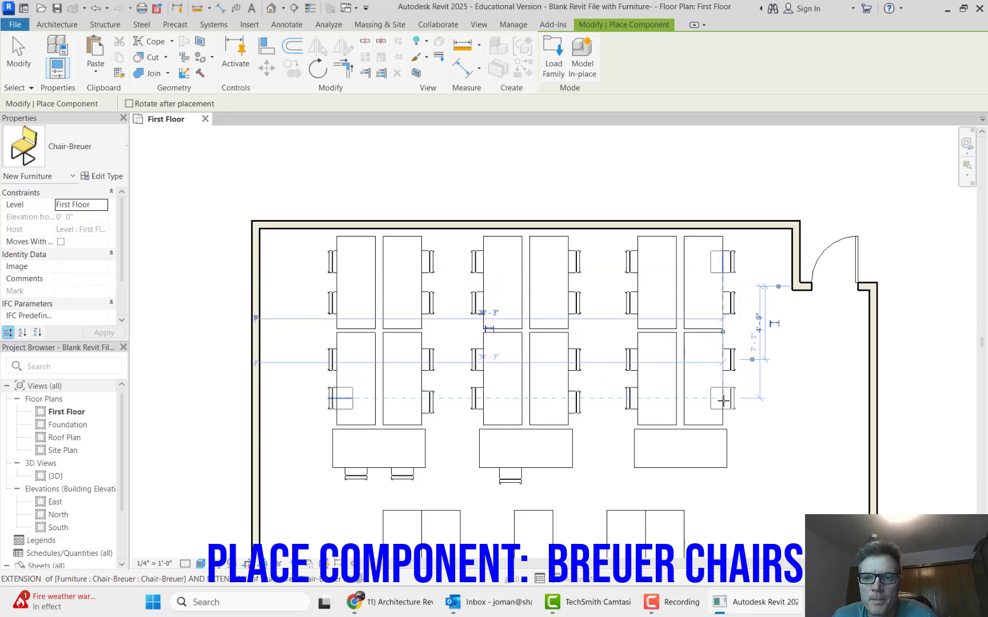
left_click(718, 398)
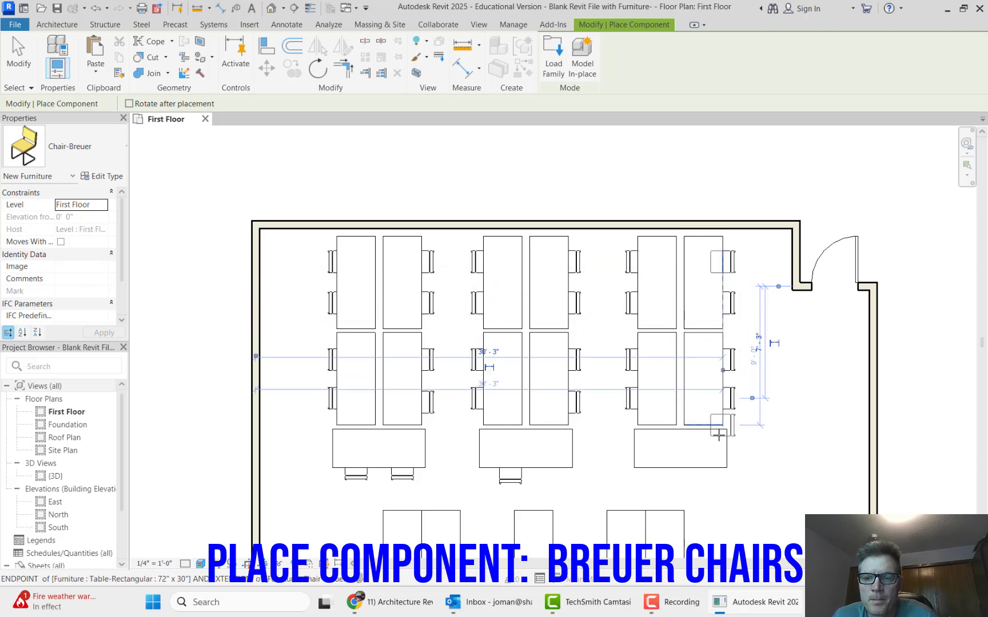
Place two Breuer chairs below the third cluster's horizontal table and a second one below the middle cluster's horizontal table.
left_click(691, 463)
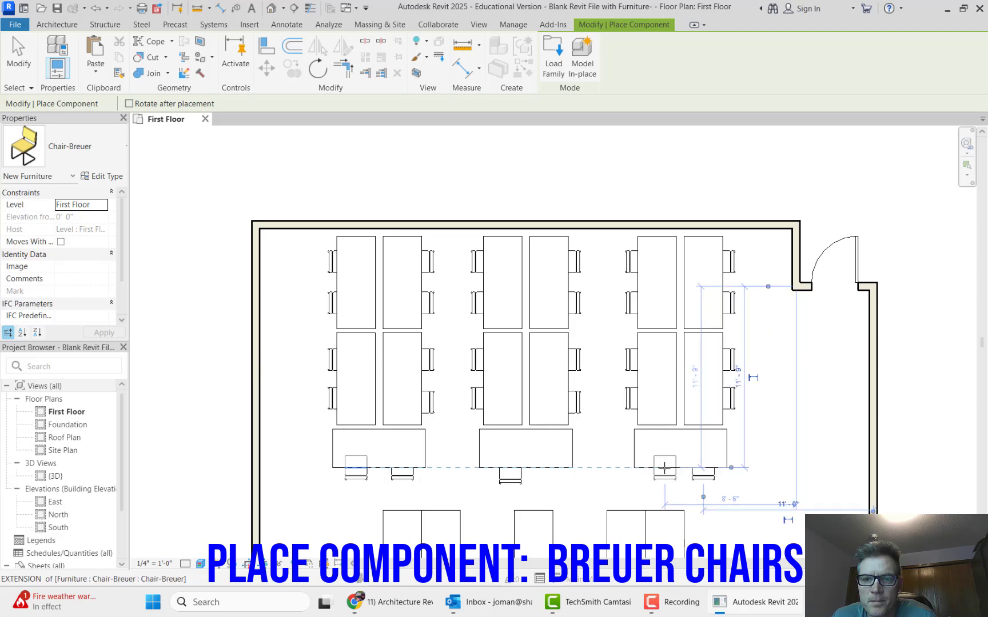
left_click(664, 468)
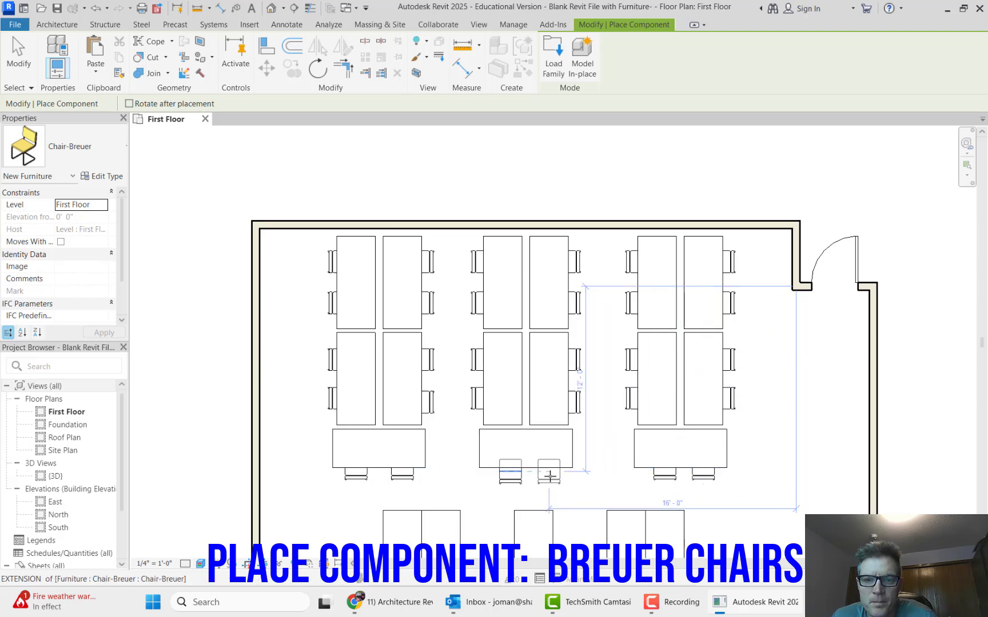
left_click(550, 476)
scroll(587, 332, "down", 1)
scroll(648, 496, "up", 2)
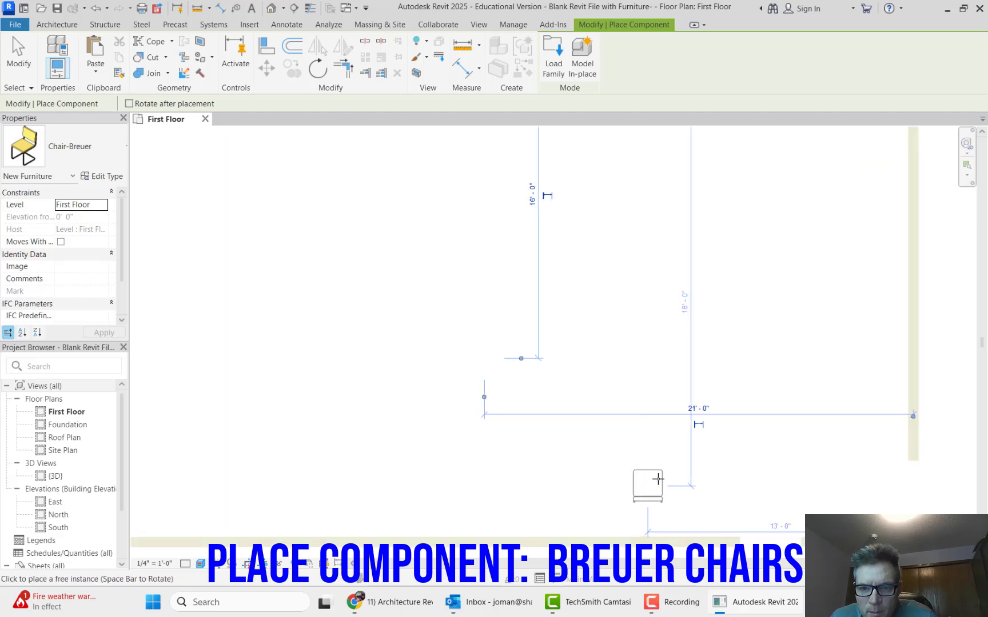
Place five Breuer chairs along the right sides of the bottom-row tables: one at the right pair, two each at the others.
key("space")
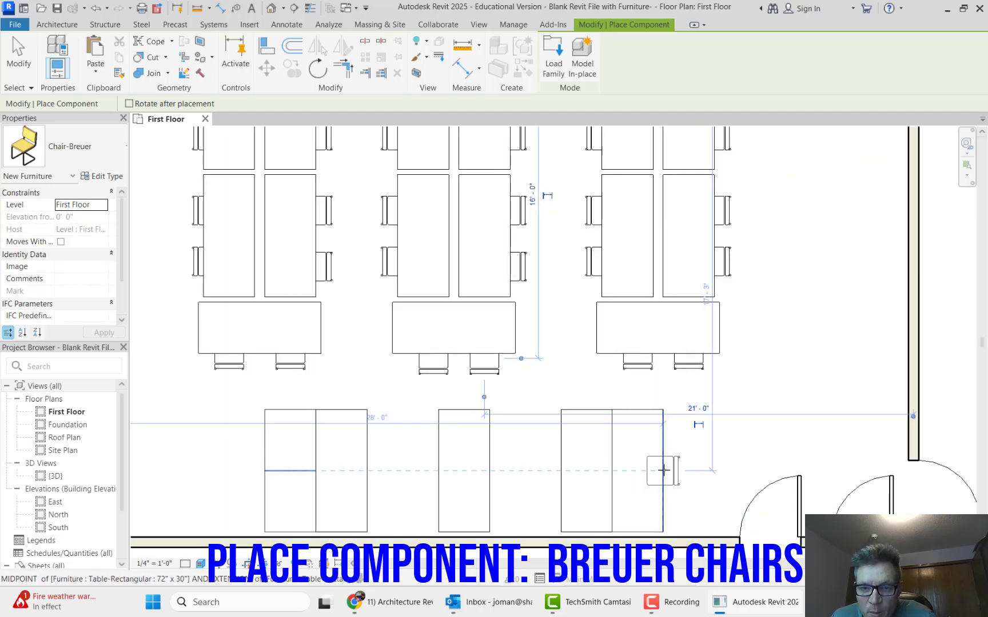
left_click(663, 470)
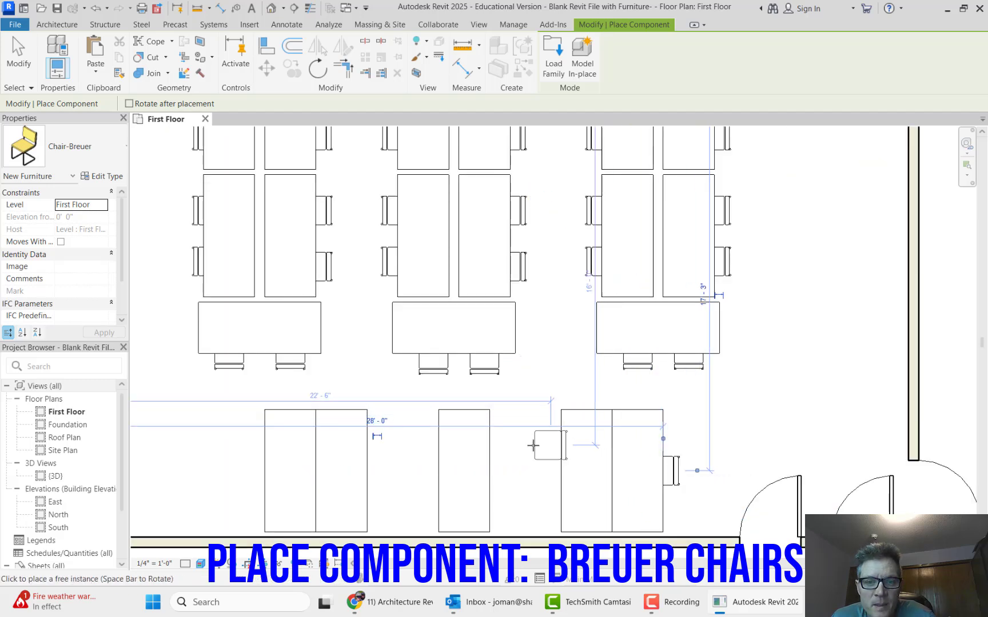
left_click(489, 444)
left_click(489, 495)
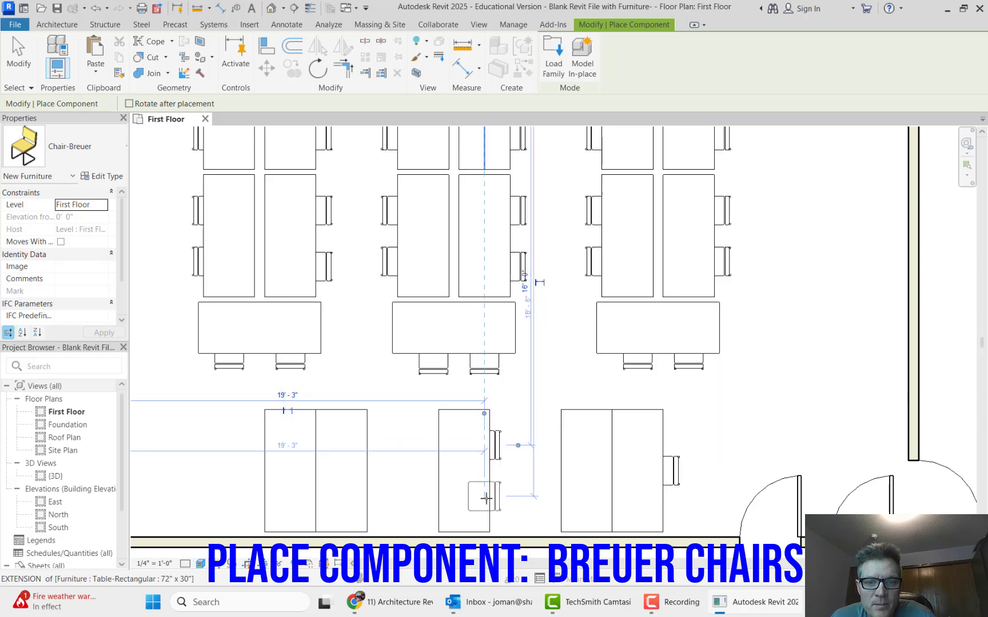
left_click(366, 445)
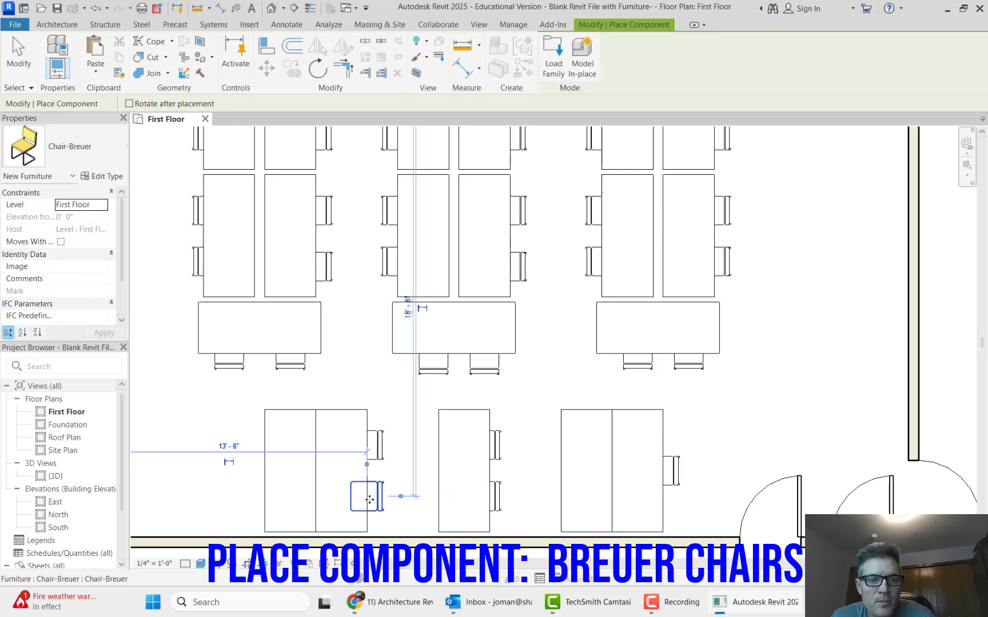
left_click(366, 497)
key("Escape")
key("Escape")
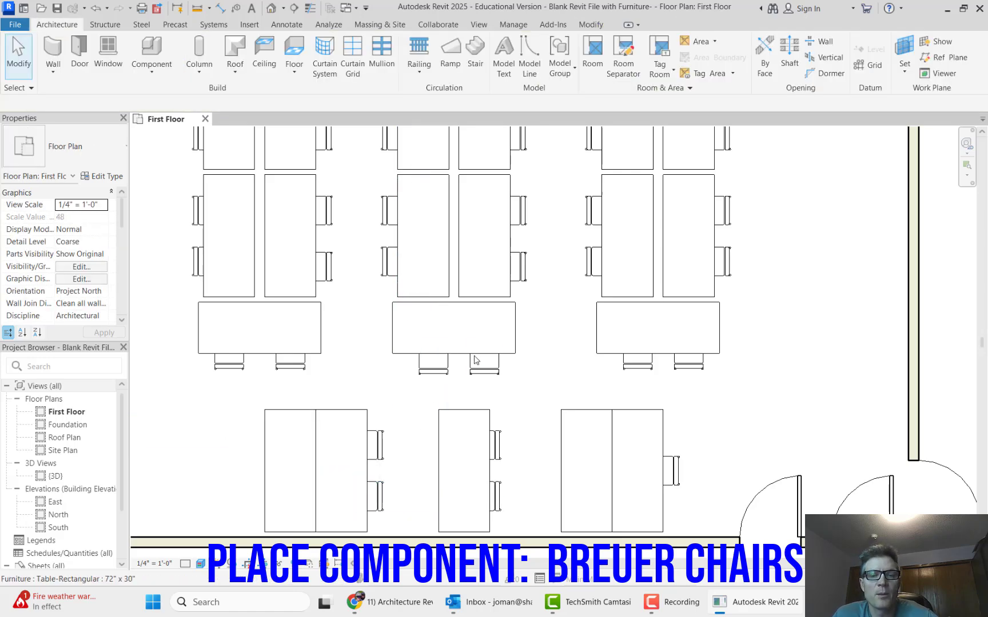
scroll(529, 360, "down", 3)
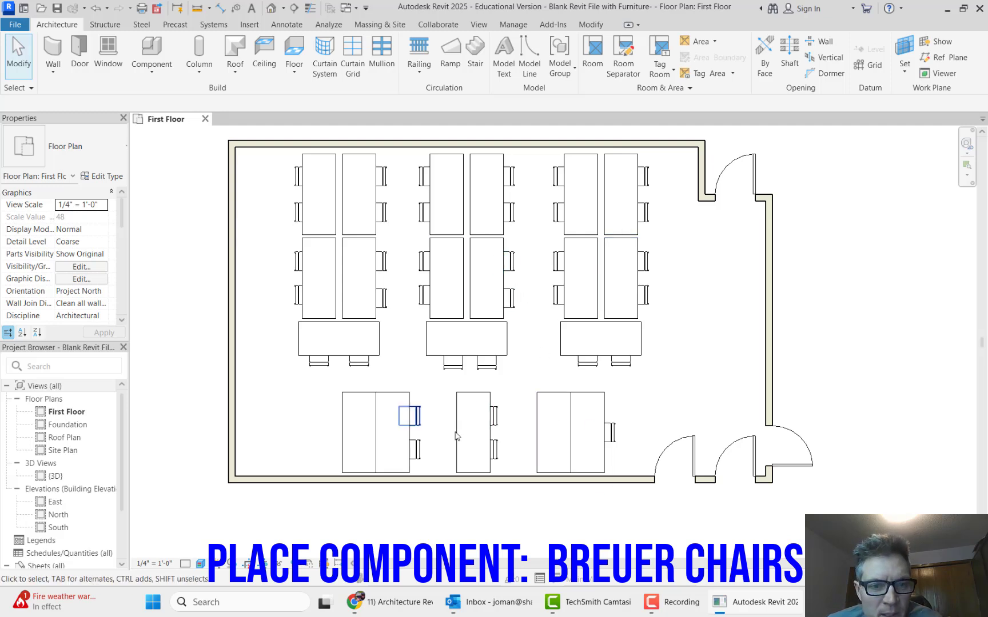
left_click(550, 429)
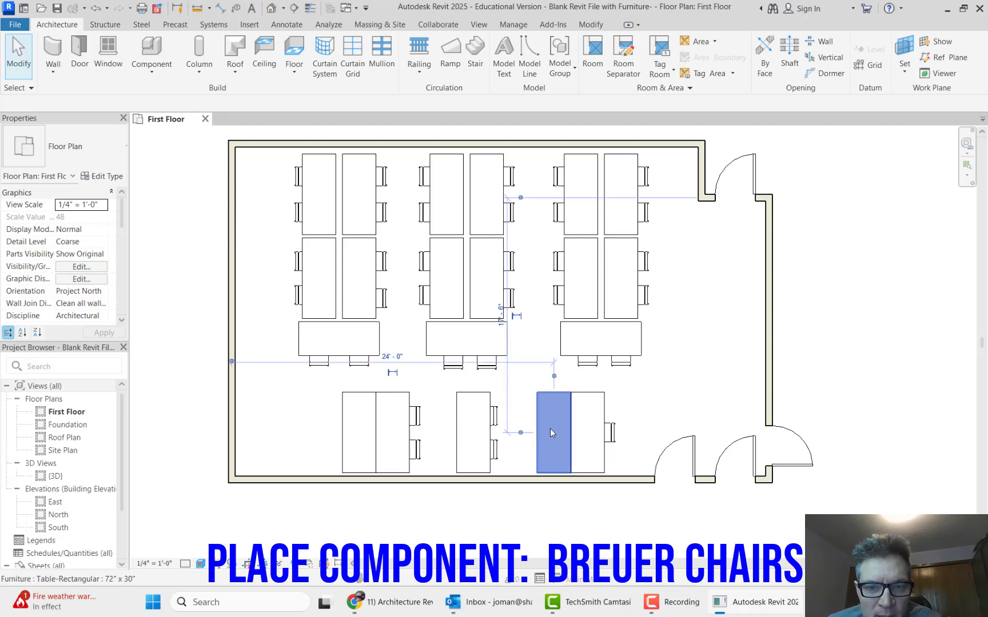
left_click(361, 421)
key("Escape")
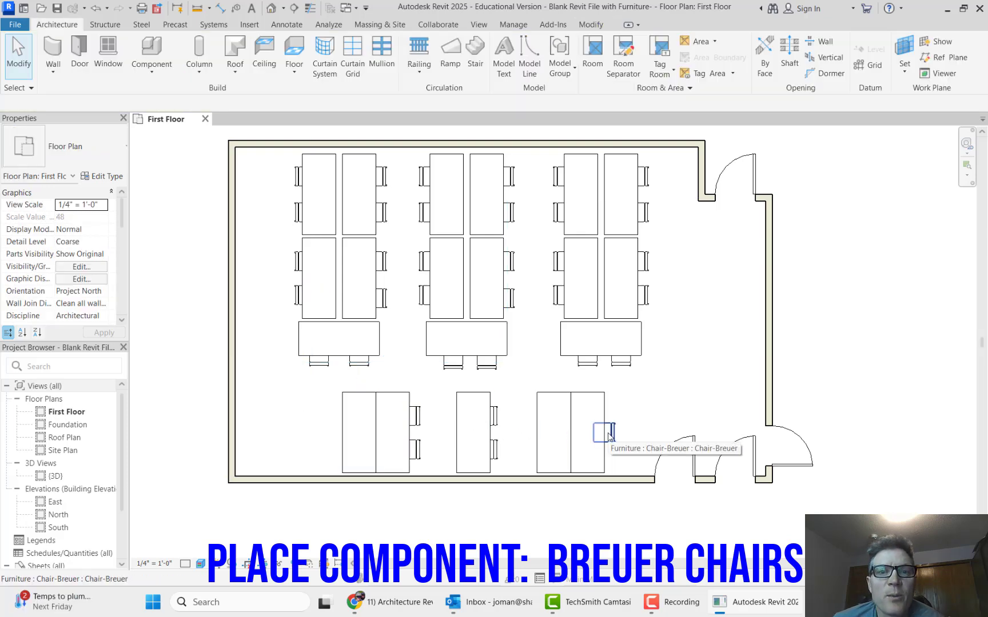
Start placing a component and choose the RPC Notebook Computer type.
left_click(160, 55)
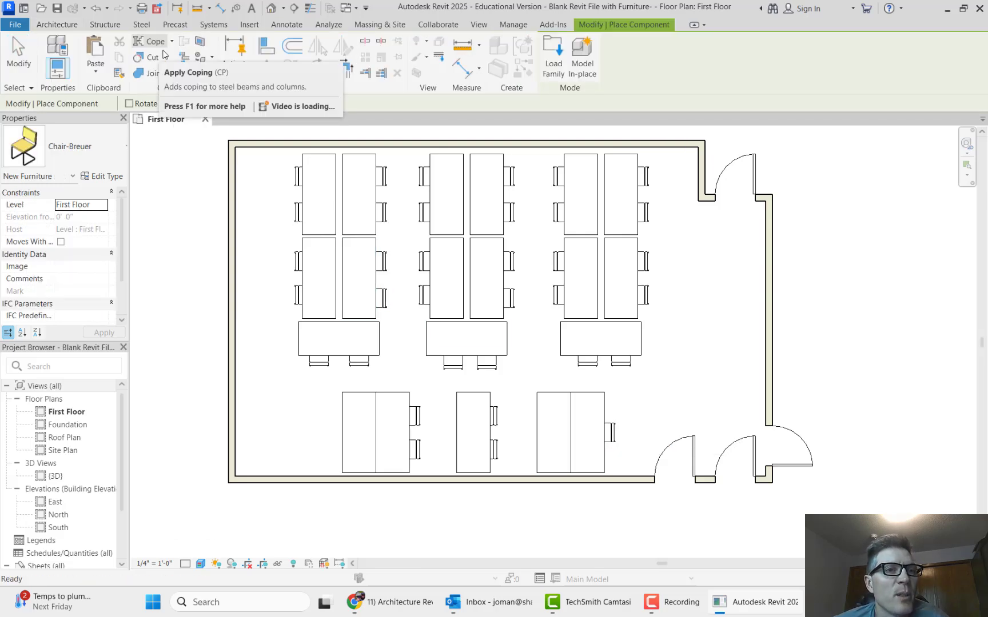
left_click(108, 144)
left_click_drag(185, 232, 175, 309)
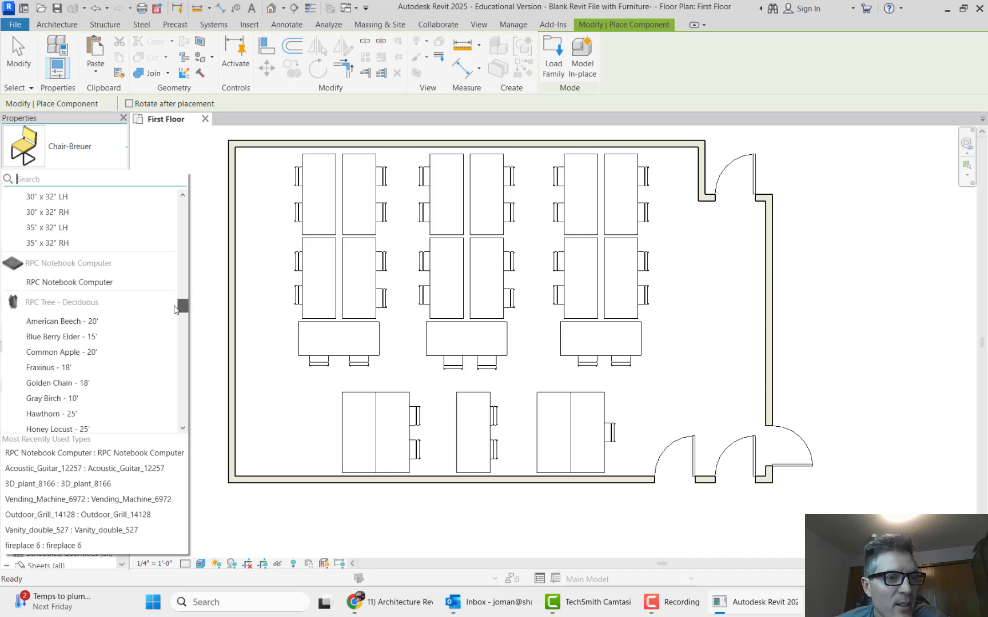
left_click(56, 282)
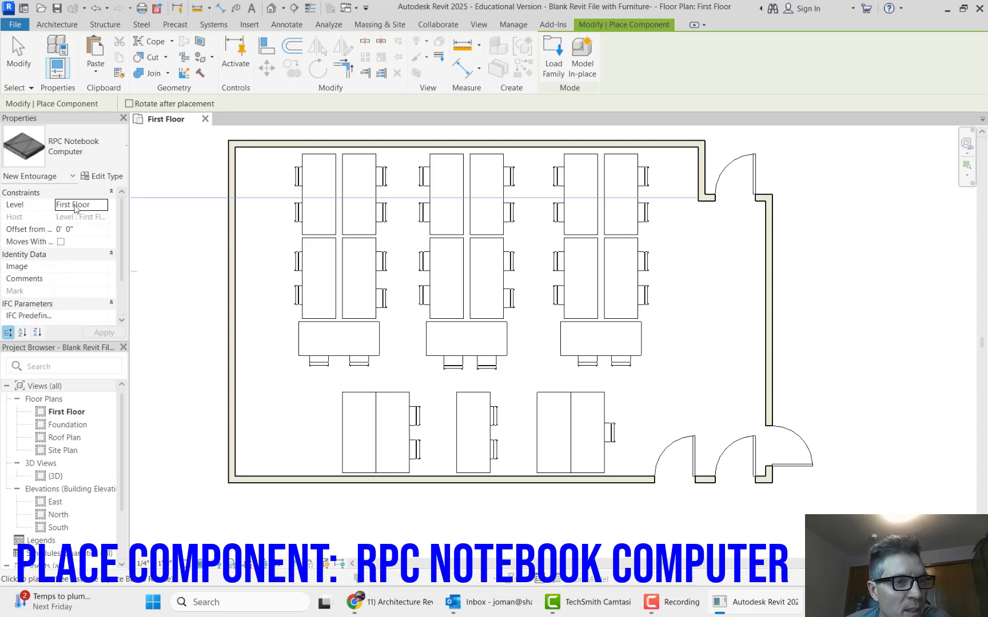
Keep the notebook computer on the First Floor level and set its offset from host to 2' 6".
left_click(104, 205)
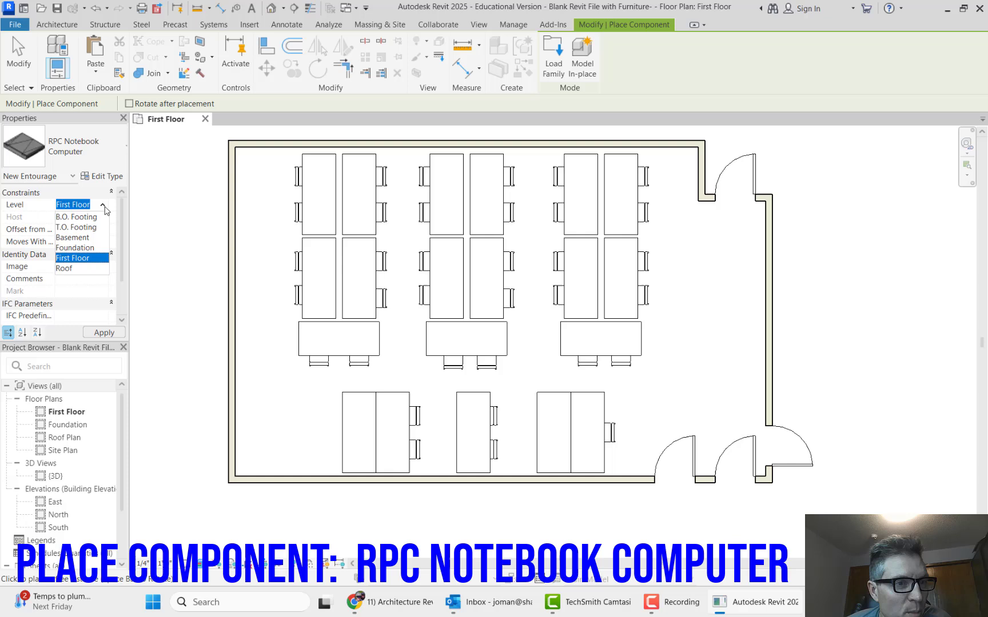
left_click(89, 258)
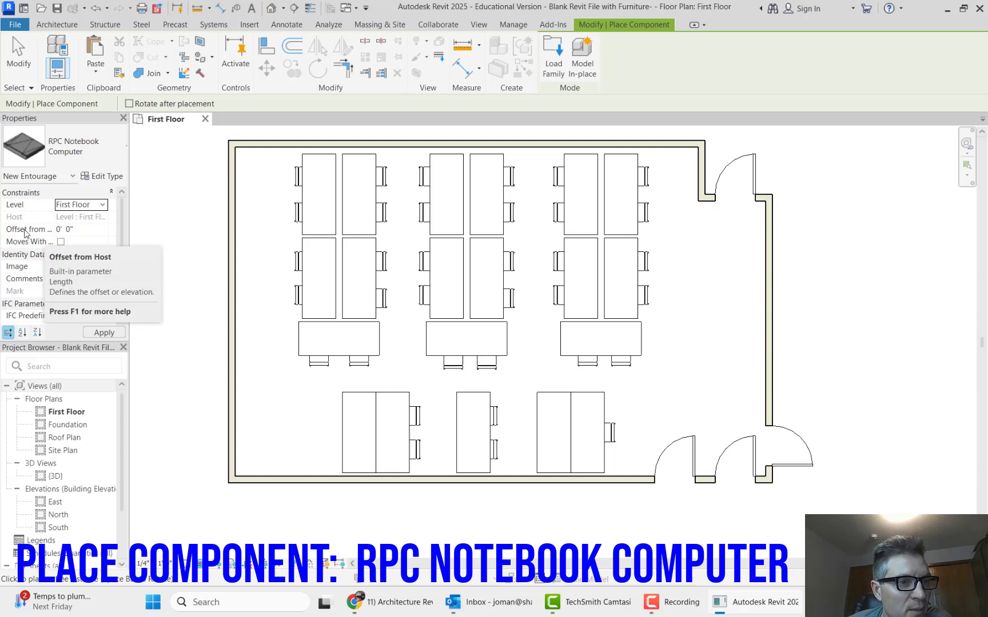
left_click(68, 230)
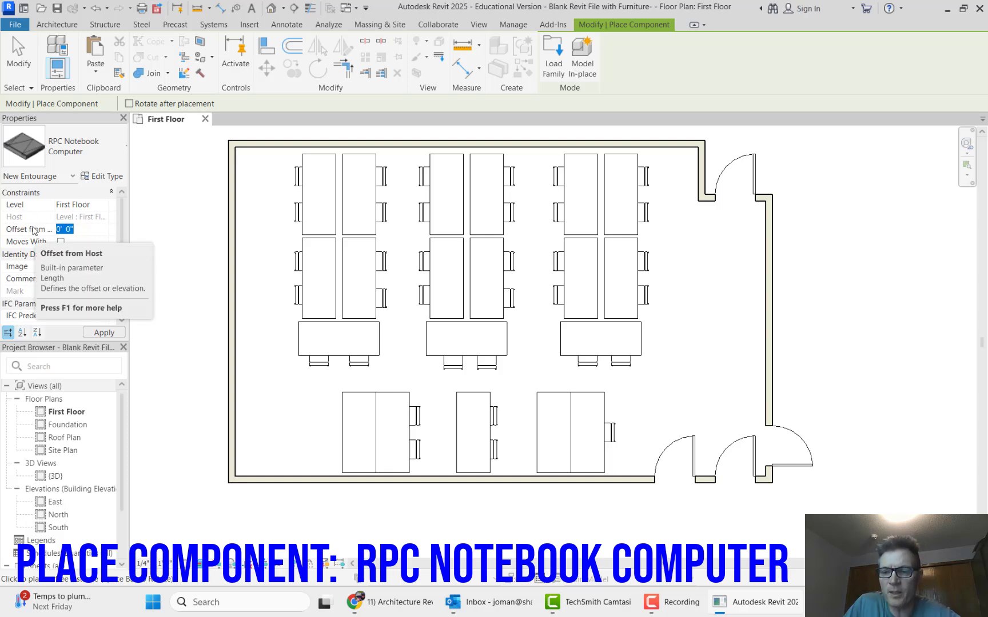
key("BackSpace")
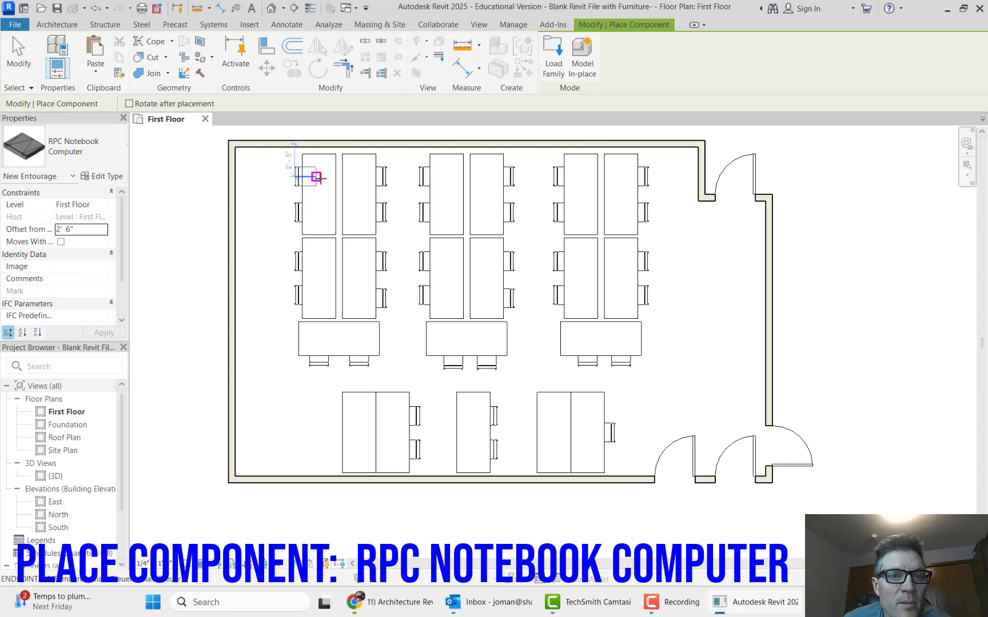
Place four notebook computers on the first cluster's upper two tables, one in front of each chair.
scroll(322, 181, "up", 3)
left_click(318, 183)
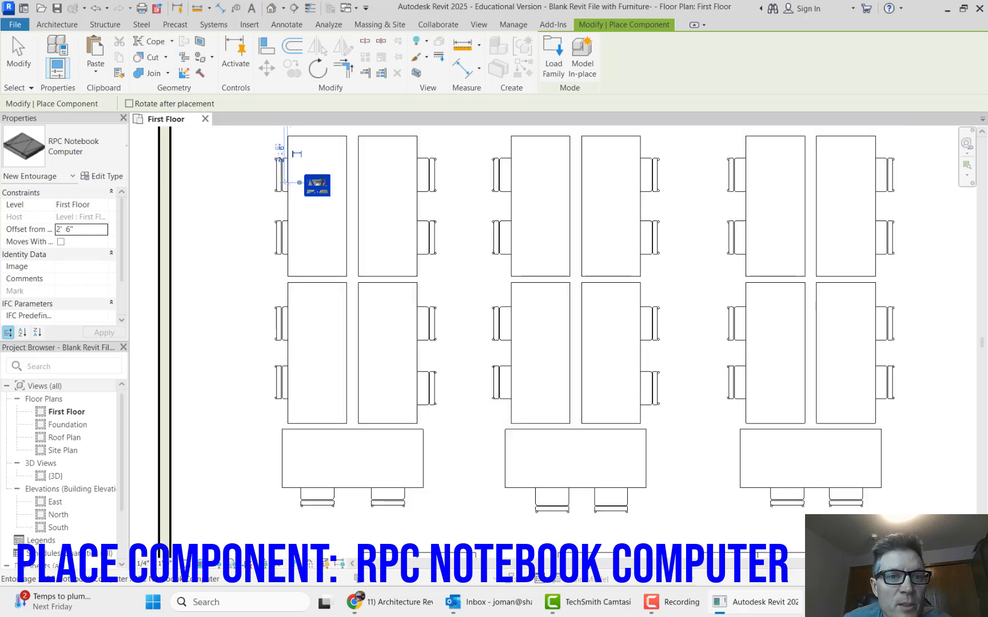
left_click(319, 240)
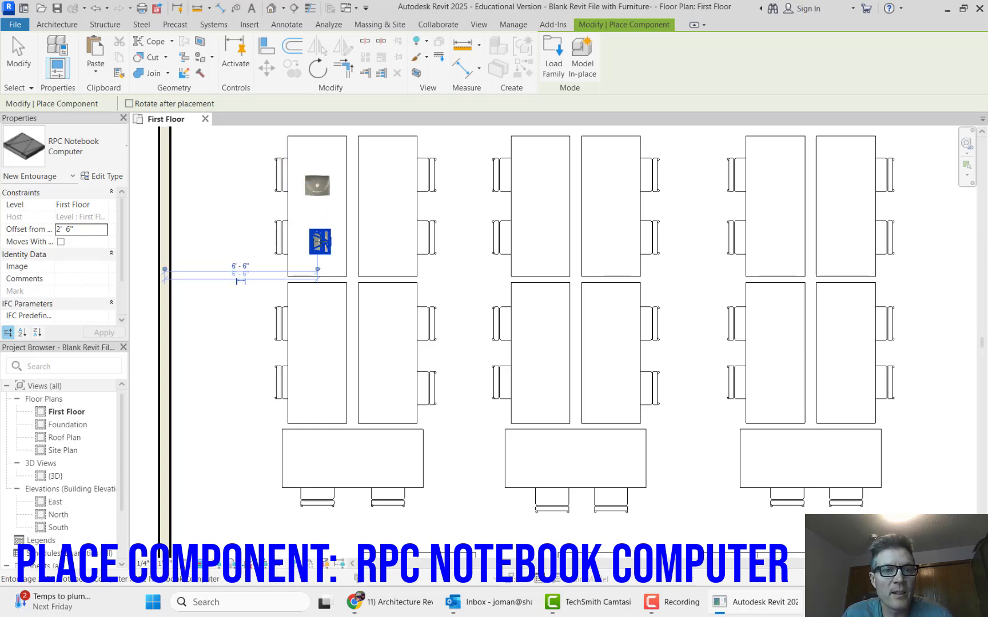
left_click(388, 179)
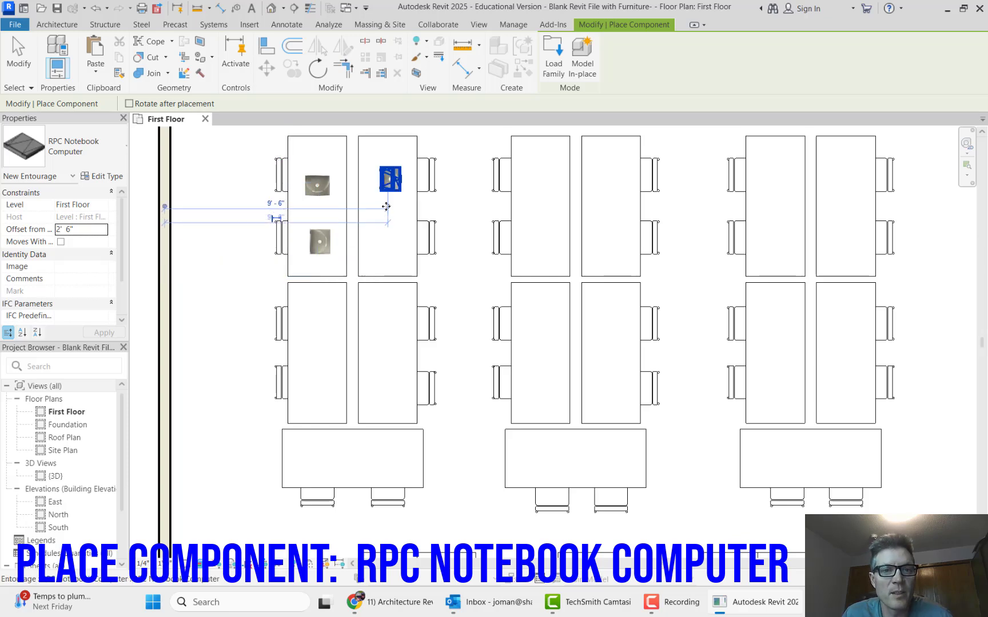
left_click(389, 241)
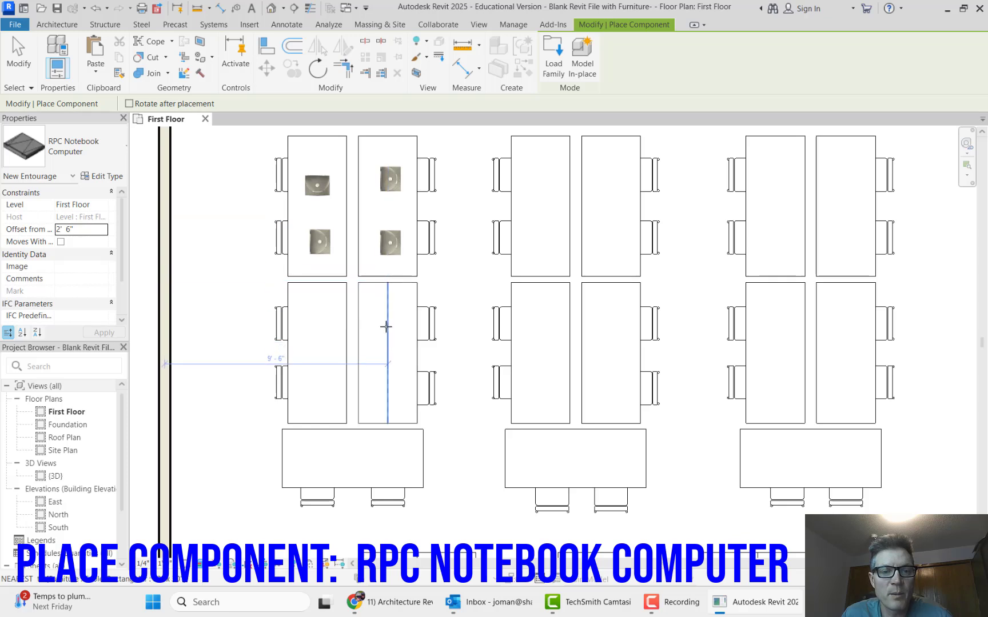
Place notebook computers on the first cluster's lower two tables and its horizontal table, two per table.
left_click(387, 326)
left_click(387, 387)
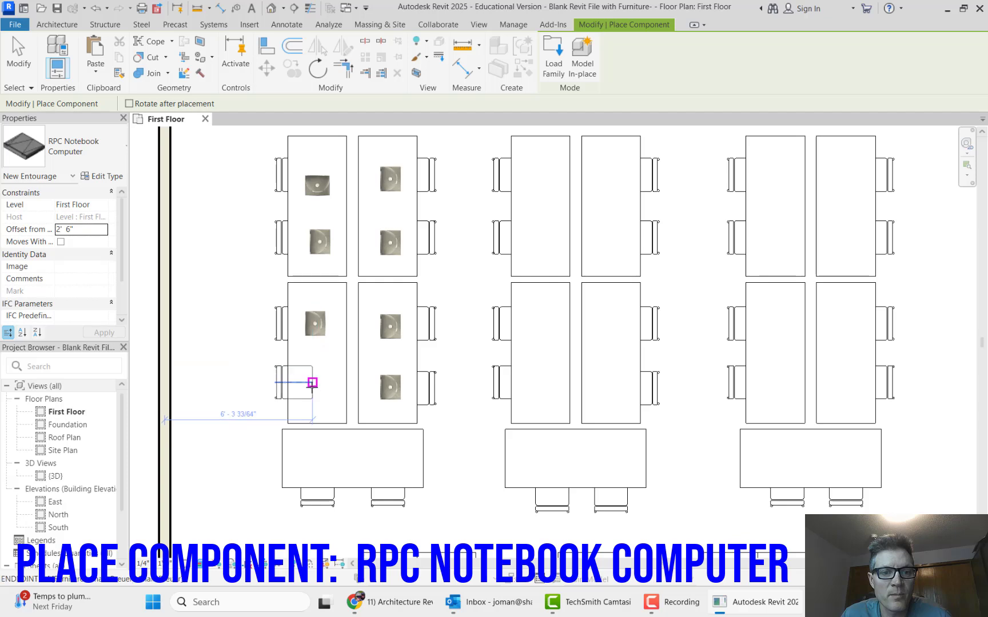
left_click(312, 383)
left_click(322, 461)
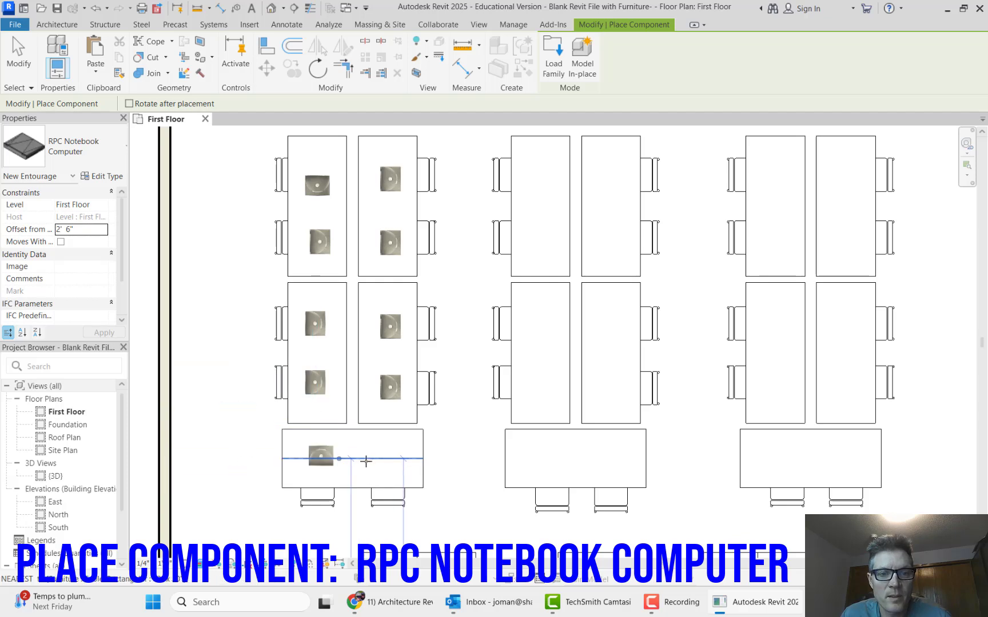
left_click(385, 458)
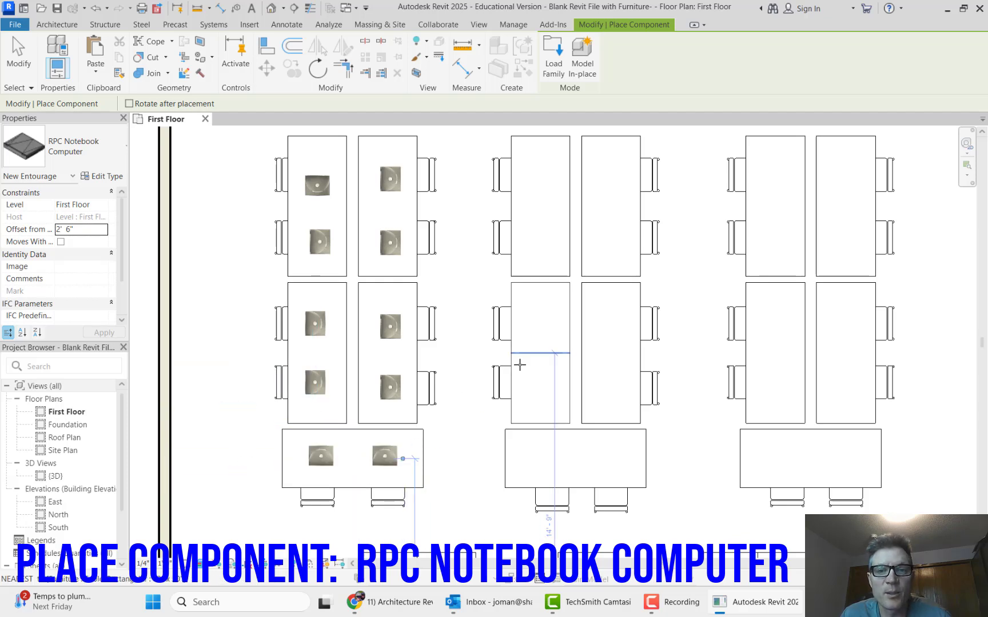
Place four notebook computers down the left column of the middle cluster's tables, one in front of each chair.
left_click(537, 174)
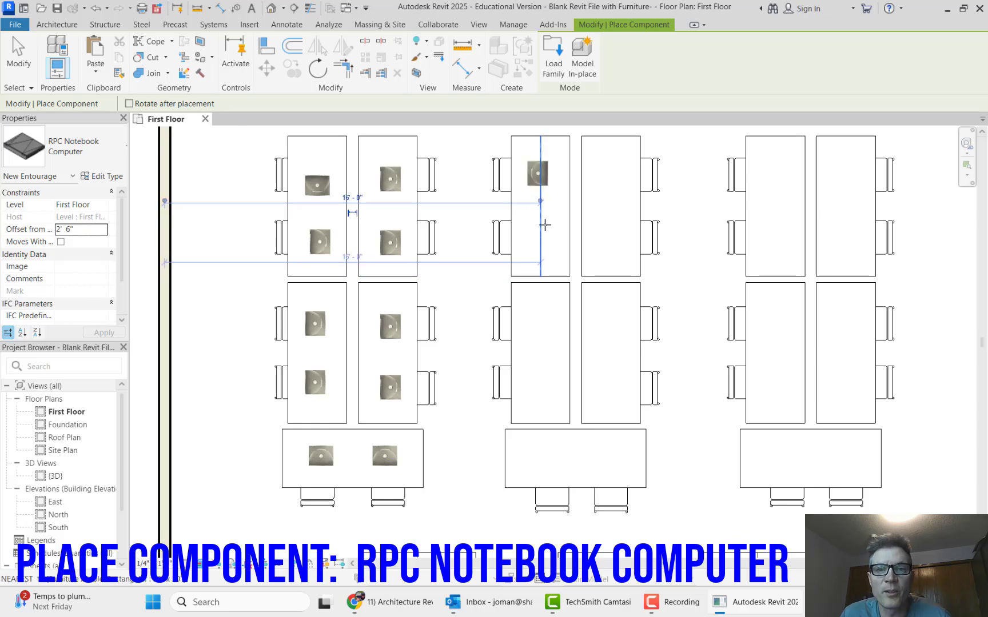
left_click(538, 239)
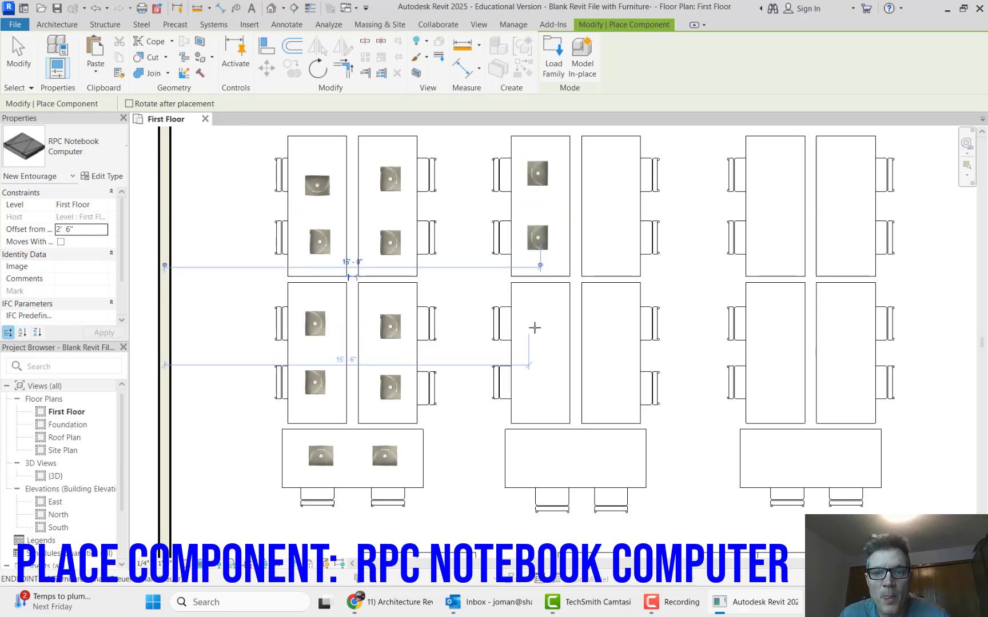
left_click(526, 327)
left_click(538, 384)
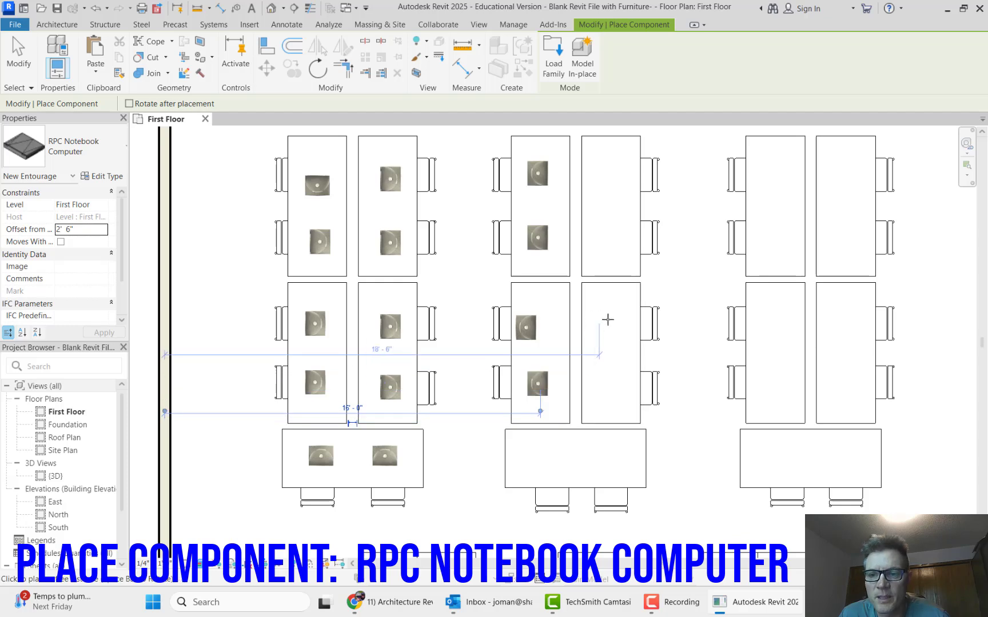
Place four notebook computers down the right column of the middle cluster's tables, one in front of each chair.
left_click(608, 175)
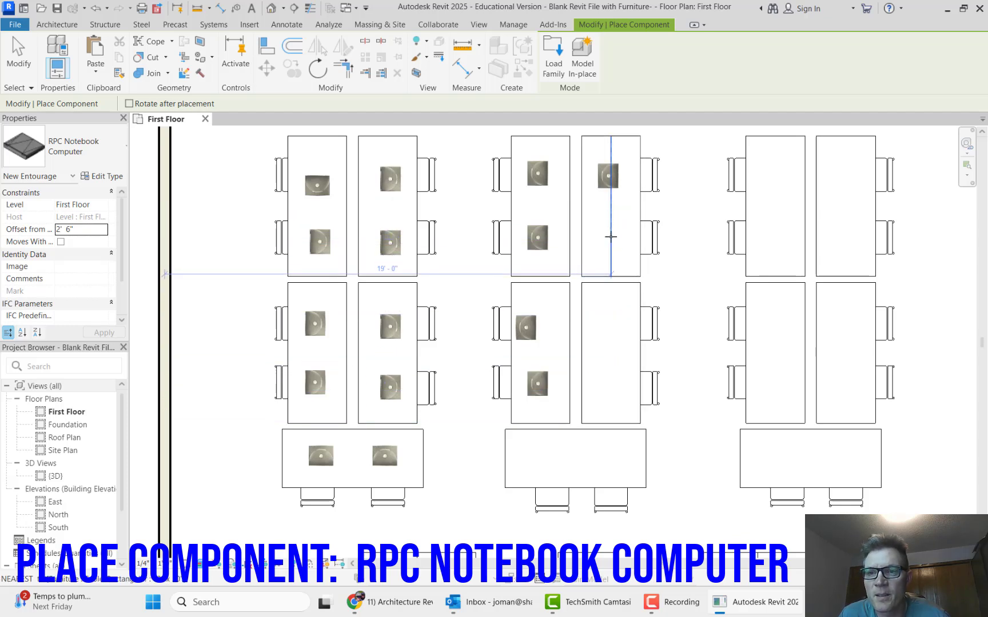
left_click(608, 236)
left_click(608, 319)
left_click(608, 388)
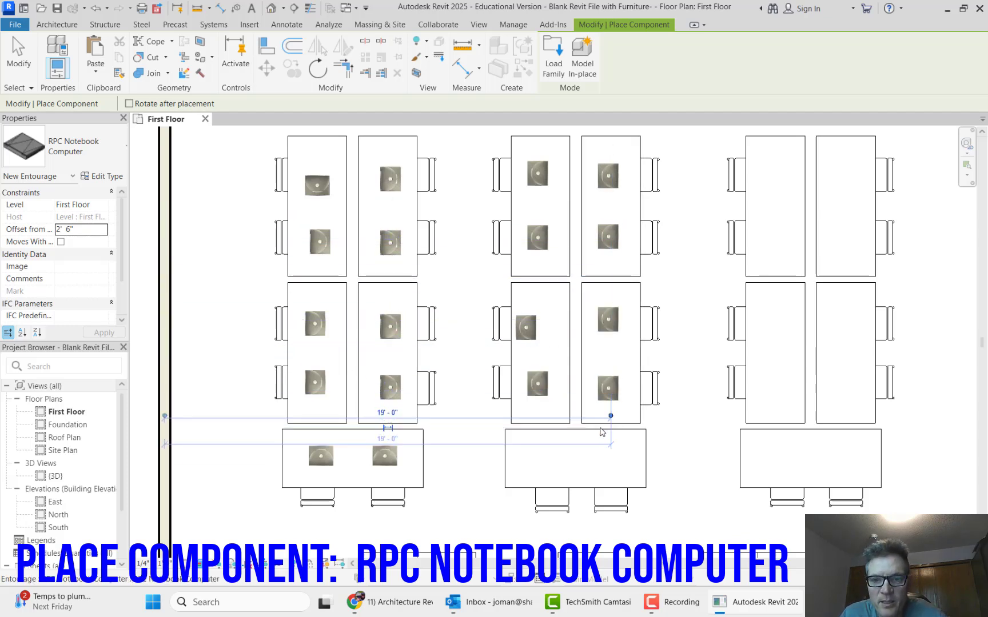
Place two notebook computers on the middle cluster's horizontal table, above its two chairs.
left_click(549, 459)
key("space")
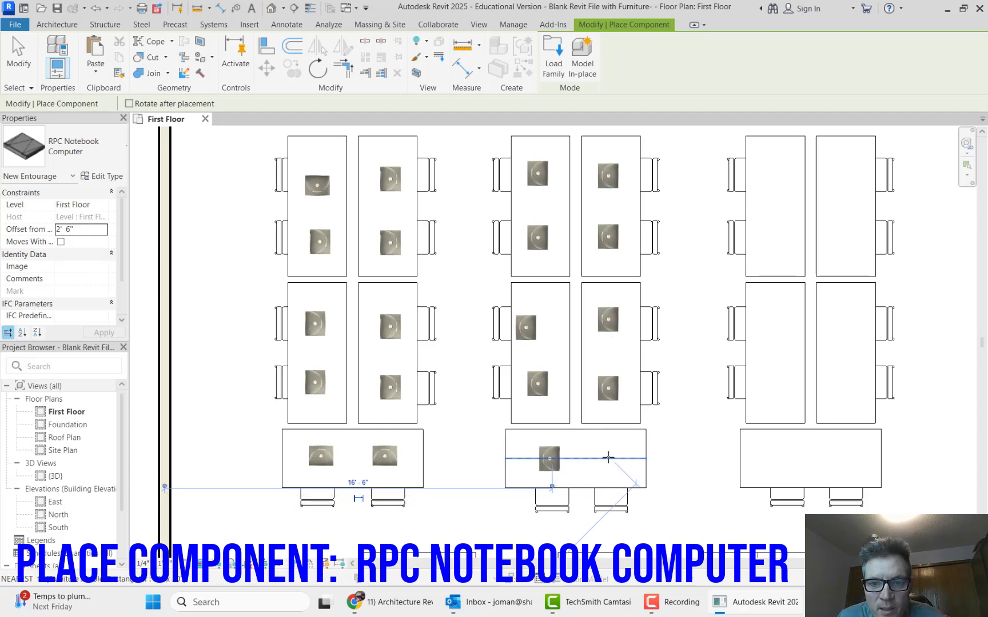
left_click(608, 459)
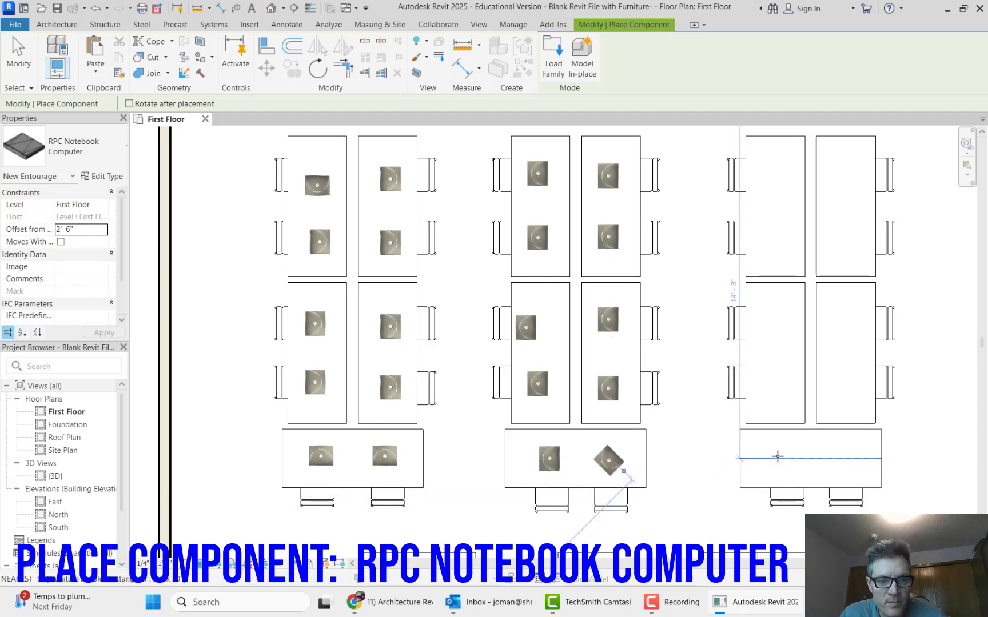
Place two notebook computers on each third-cluster table except the lower-left one, and one in front of each of the five bottom-row chairs.
left_click(840, 461)
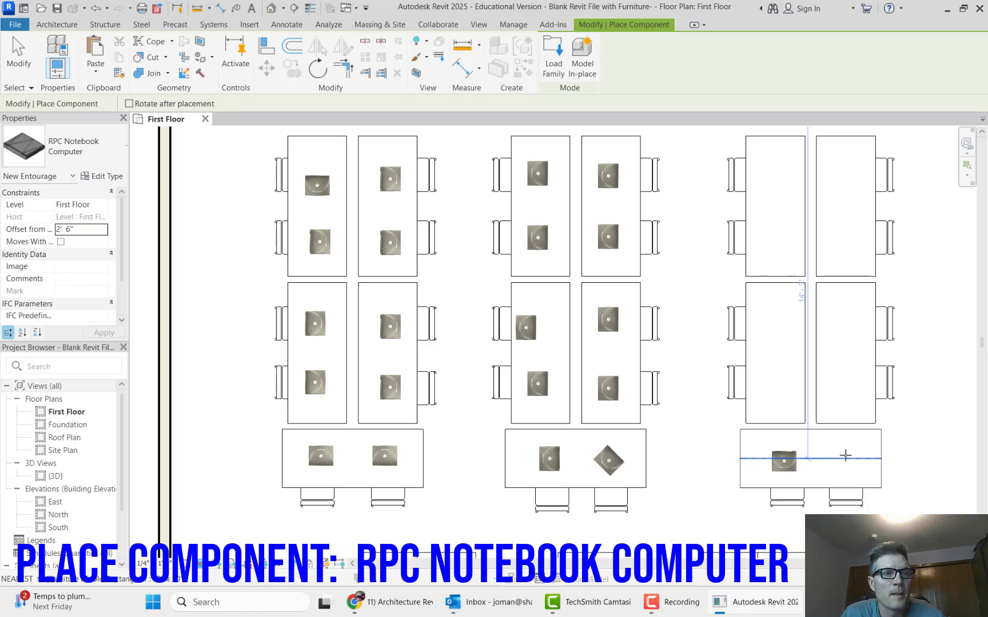
left_click(842, 386)
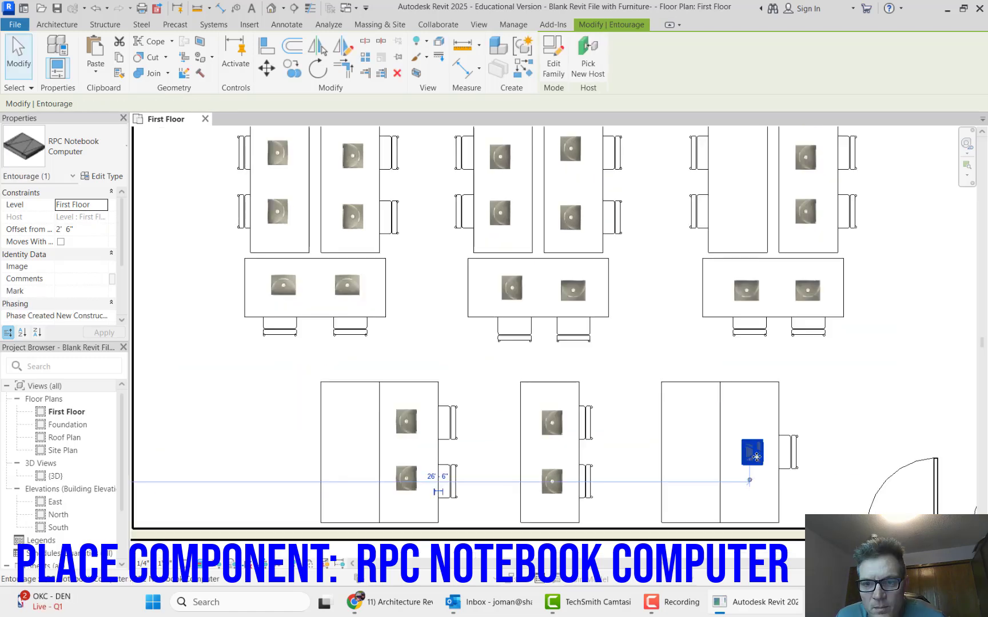
scroll(645, 388, "down", 5)
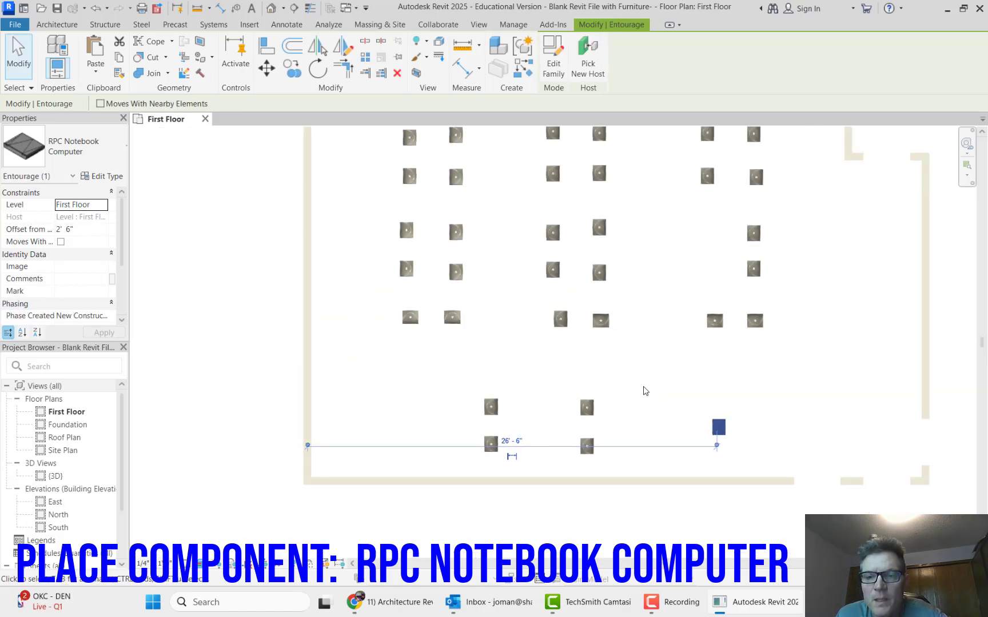
left_click(869, 304)
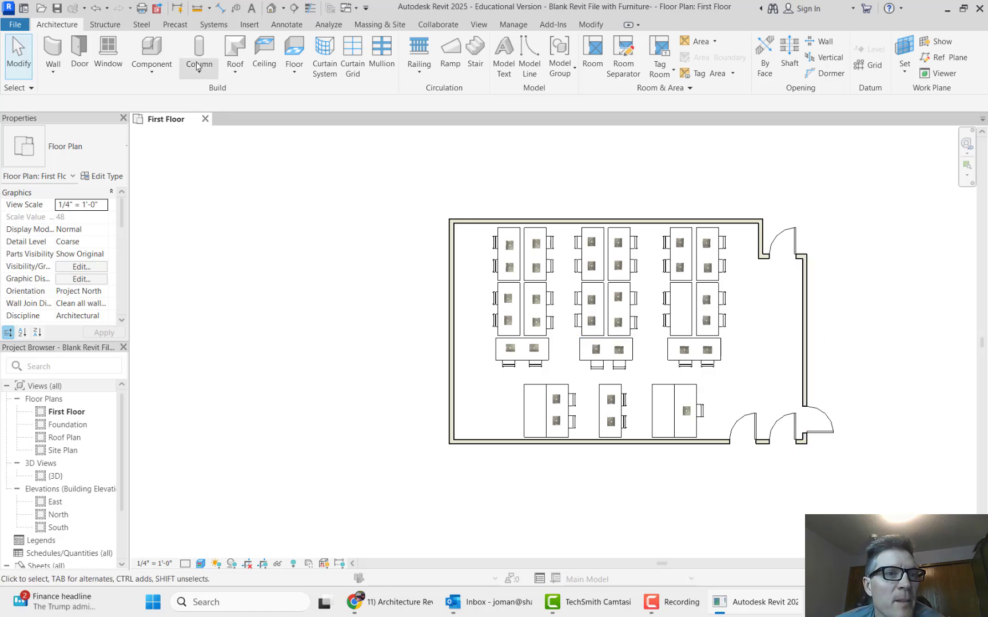
Start placing a component and choose the 36" type of Base Cabinet-Double Door & 2 Drawer.
left_click(159, 50)
left_click(112, 148)
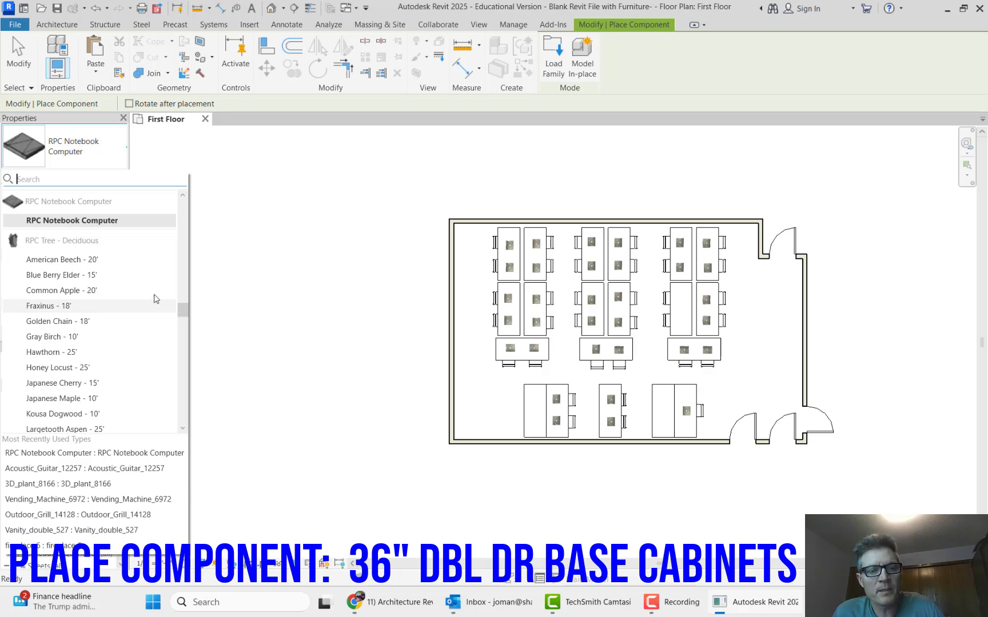
left_click_drag(183, 308, 176, 201)
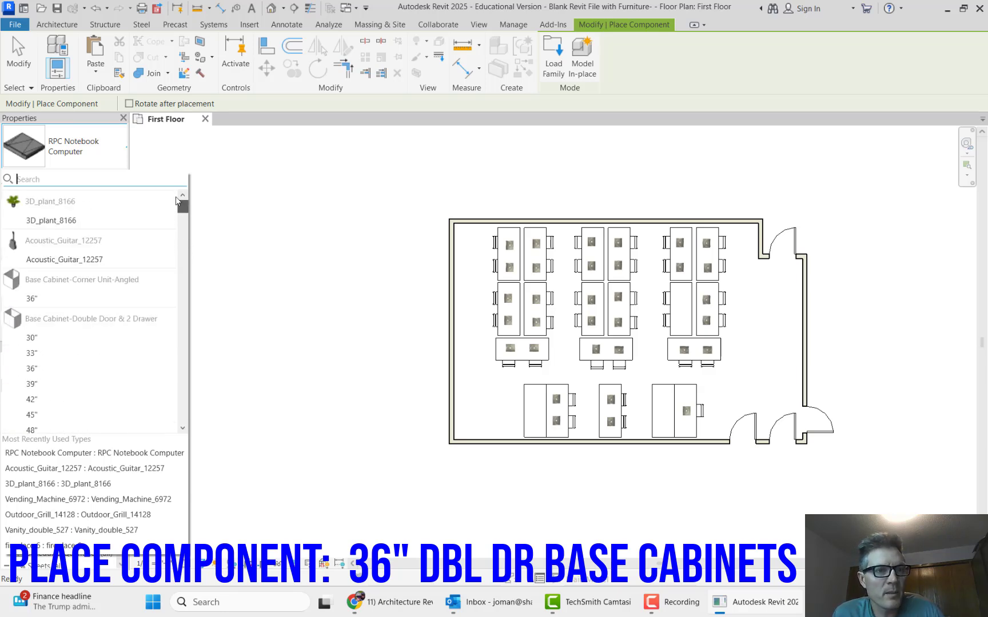
scroll(125, 251, "down", 3)
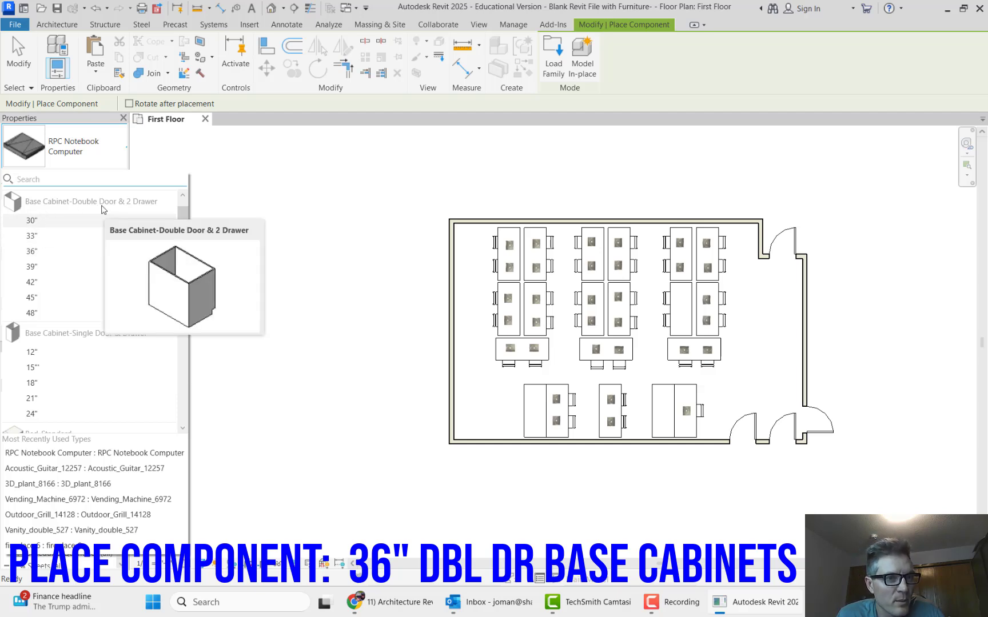
left_click(32, 252)
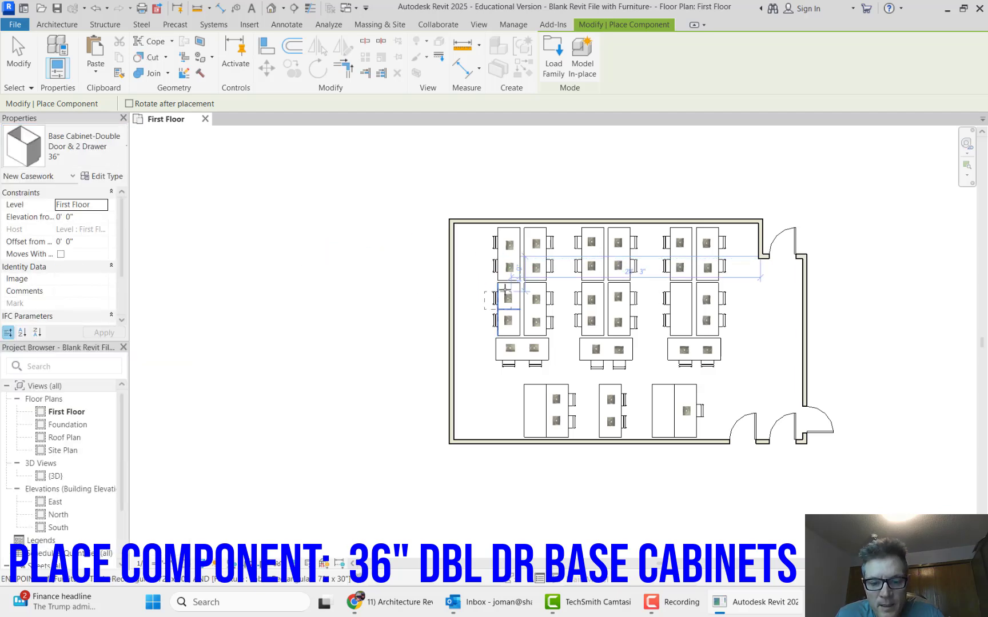
Place three 36" base cabinets end to end, rotated with their backs against the classroom's right-hand wall above the corner doors.
scroll(775, 312, "up", 2)
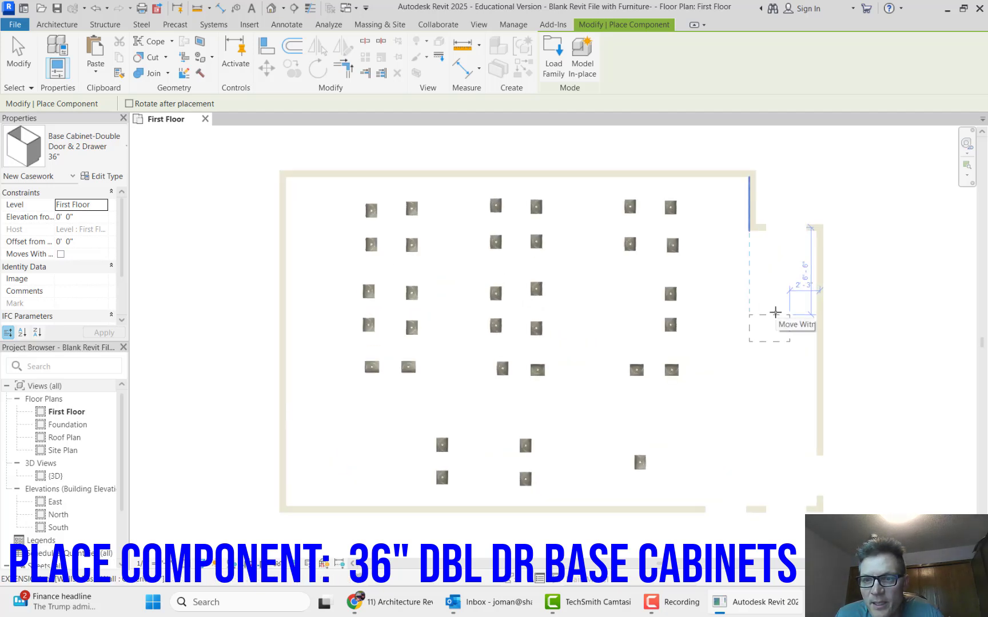
scroll(775, 312, "up", 2)
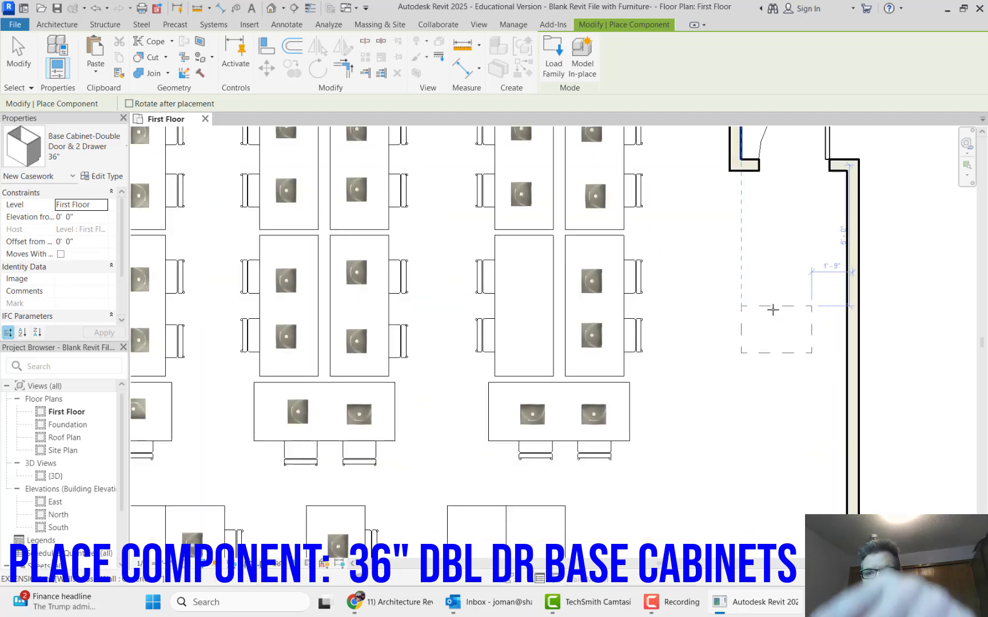
key("space")
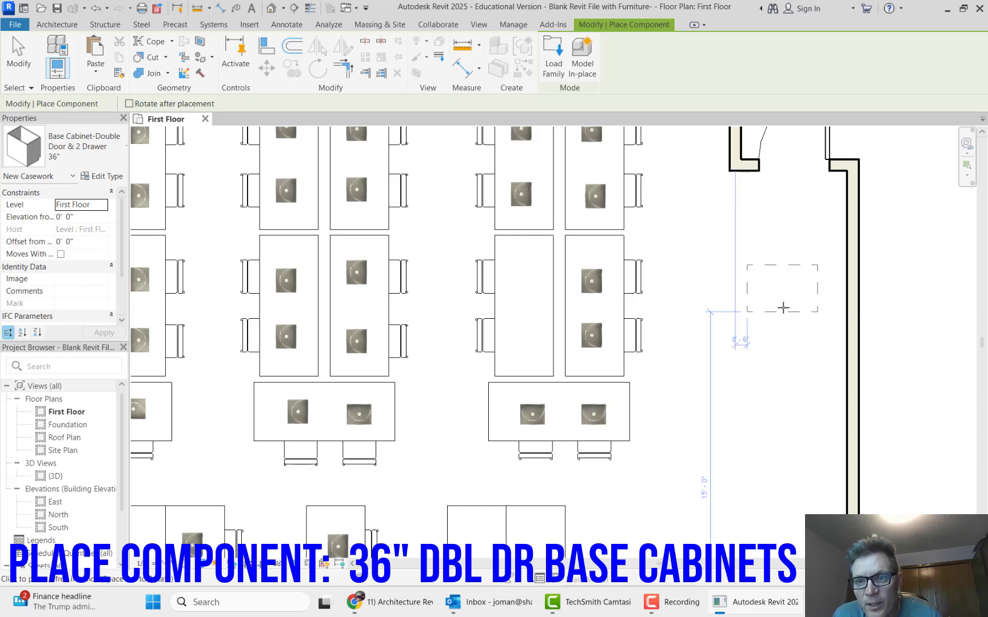
left_click(843, 330)
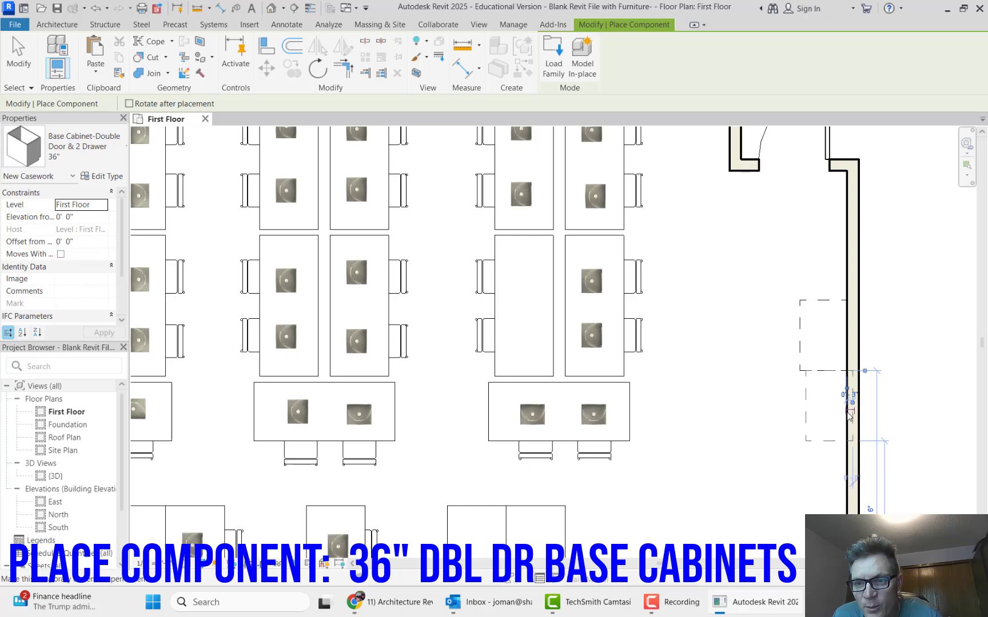
scroll(850, 412, "up", 4)
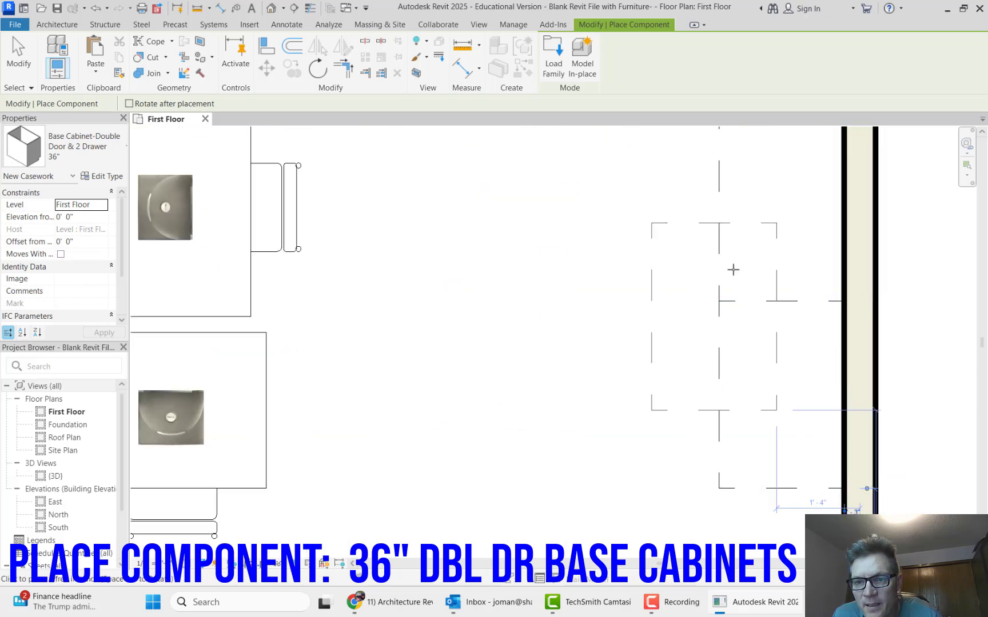
scroll(720, 257, "down", 5)
scroll(762, 327, "up", 5)
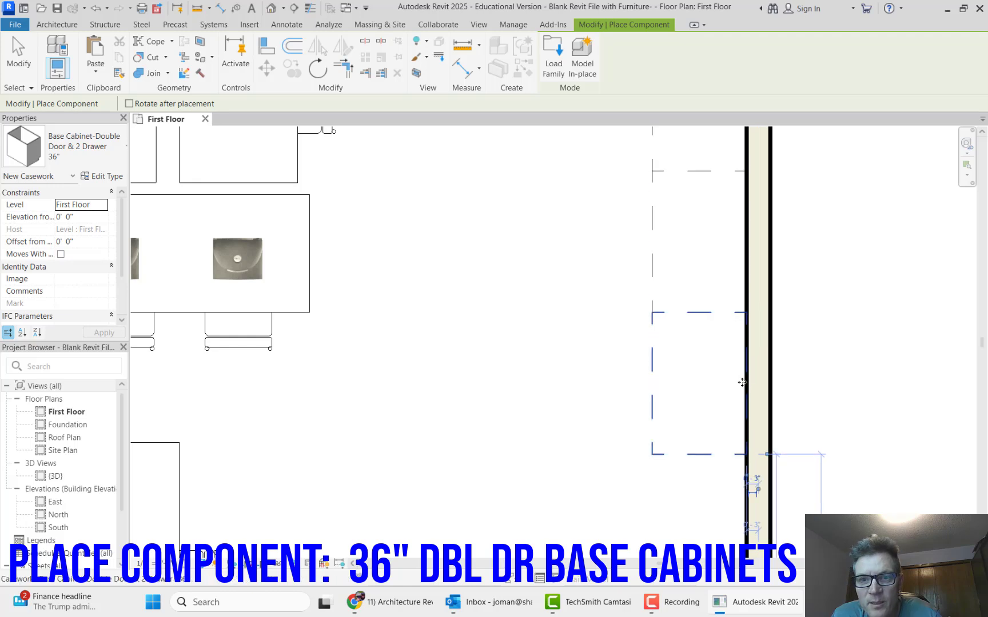
scroll(515, 269, "down", 2)
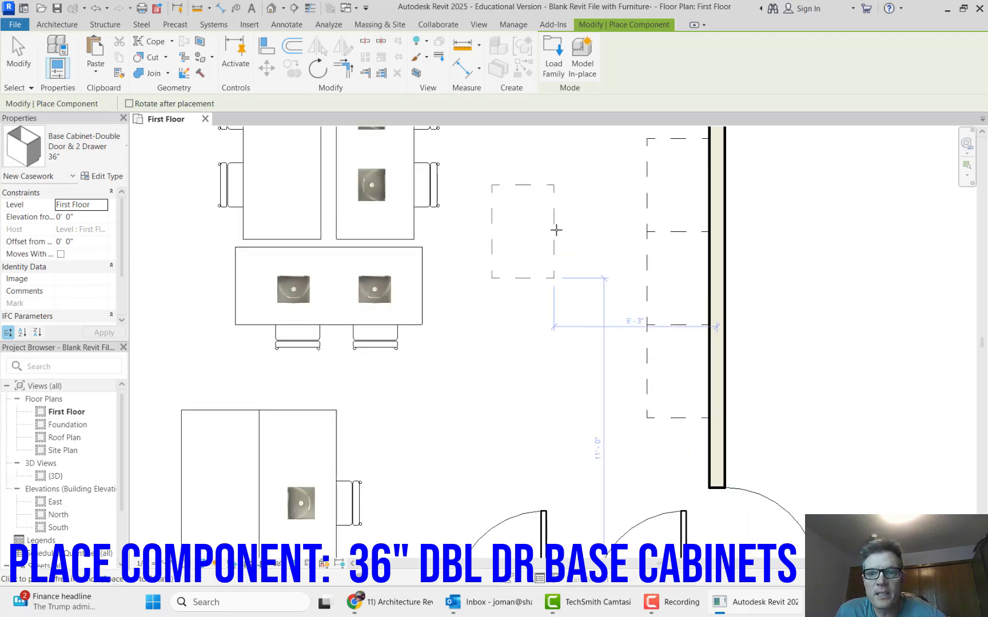
key("Escape")
key("Escape")
scroll(425, 382, "down", 2)
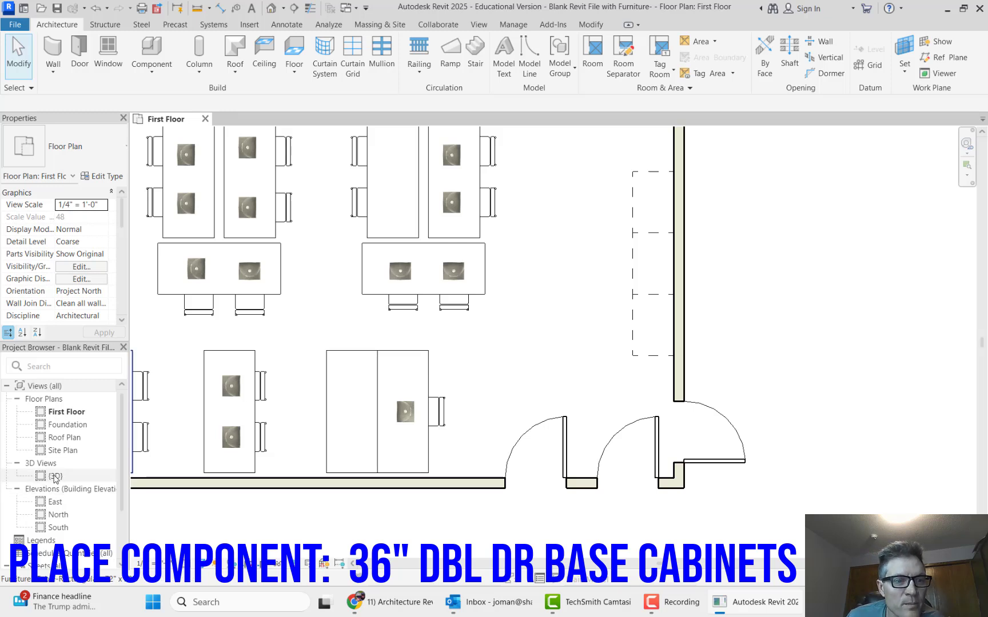
Open the 3D view and orient it to inspect the fronts of the three base cabinets.
double_click(54, 476)
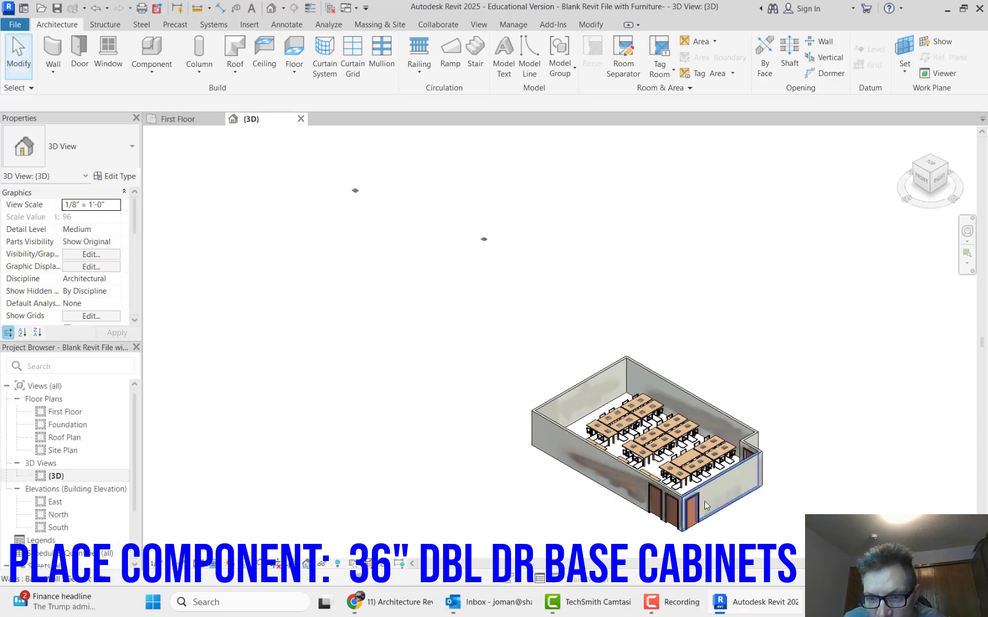
left_click(914, 167)
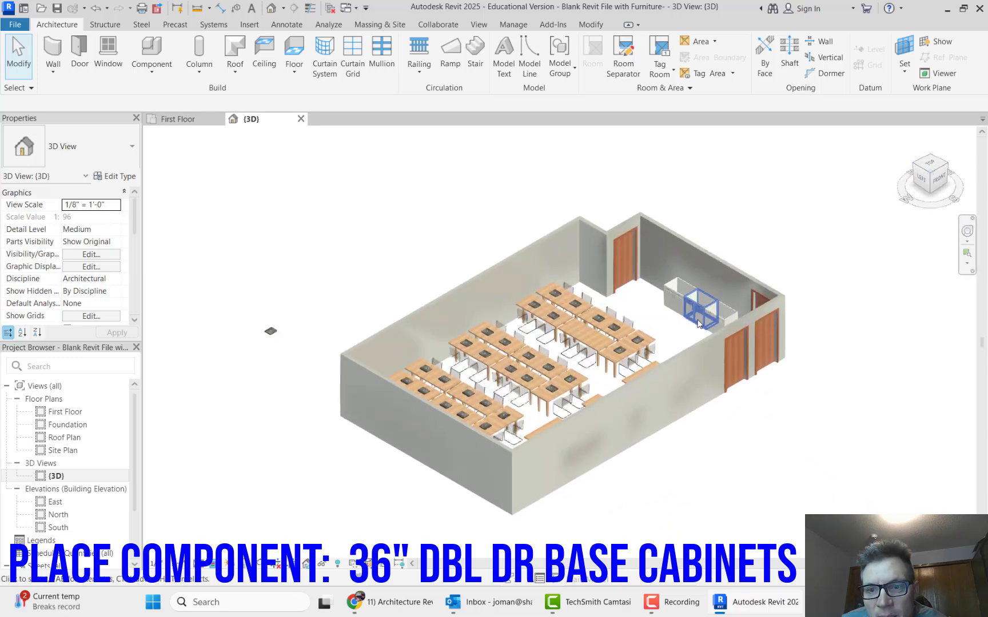
scroll(698, 324, "up", 6)
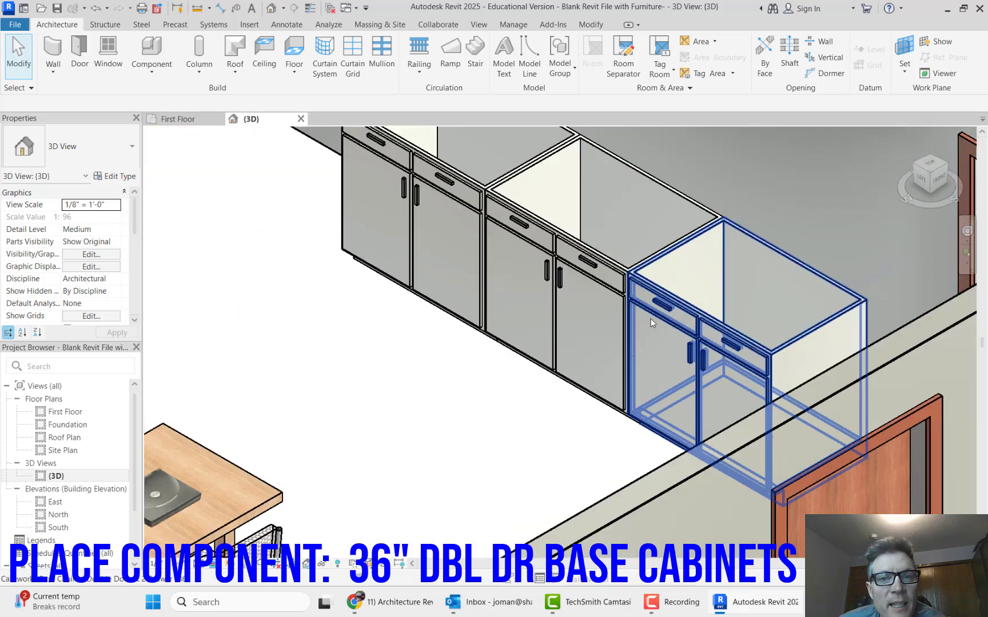
scroll(584, 277, "down", 6)
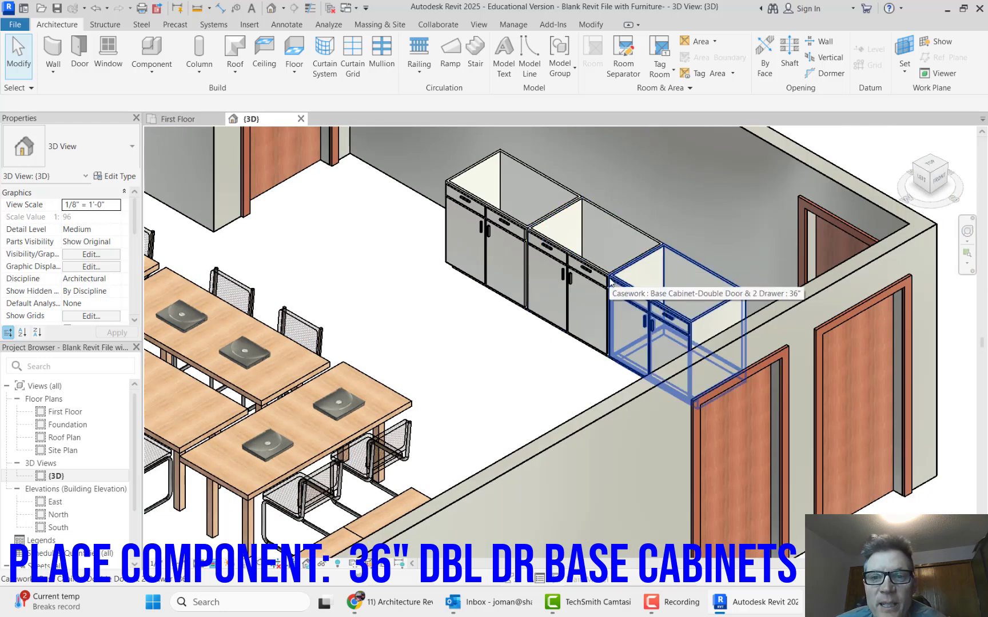
scroll(546, 265, "down", 5)
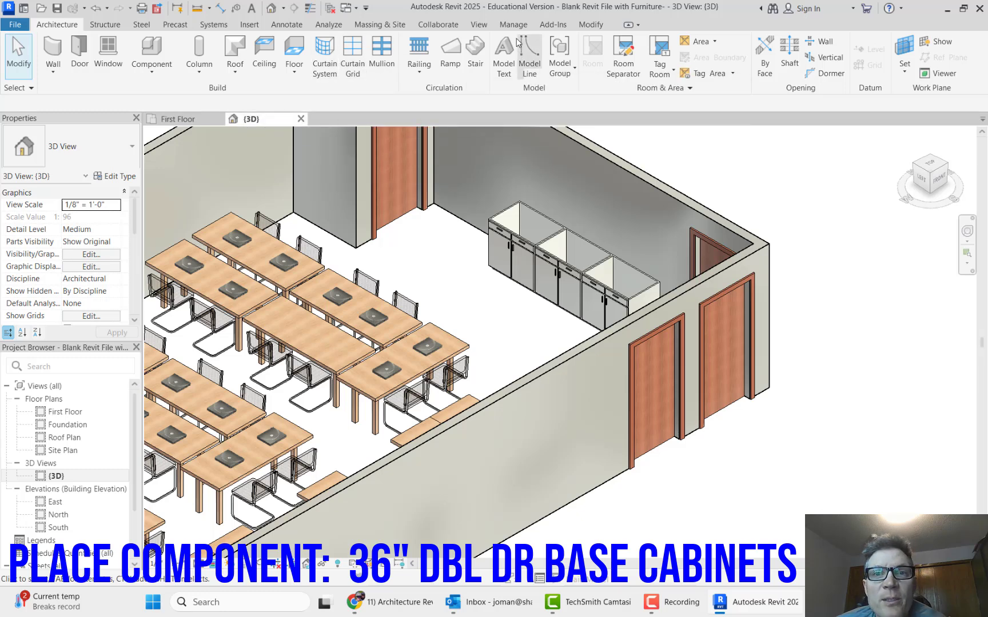
Tile the 3D view and First Floor plan side by side, framing the base cabinets in 3D and the whole room in plan.
left_click(479, 25)
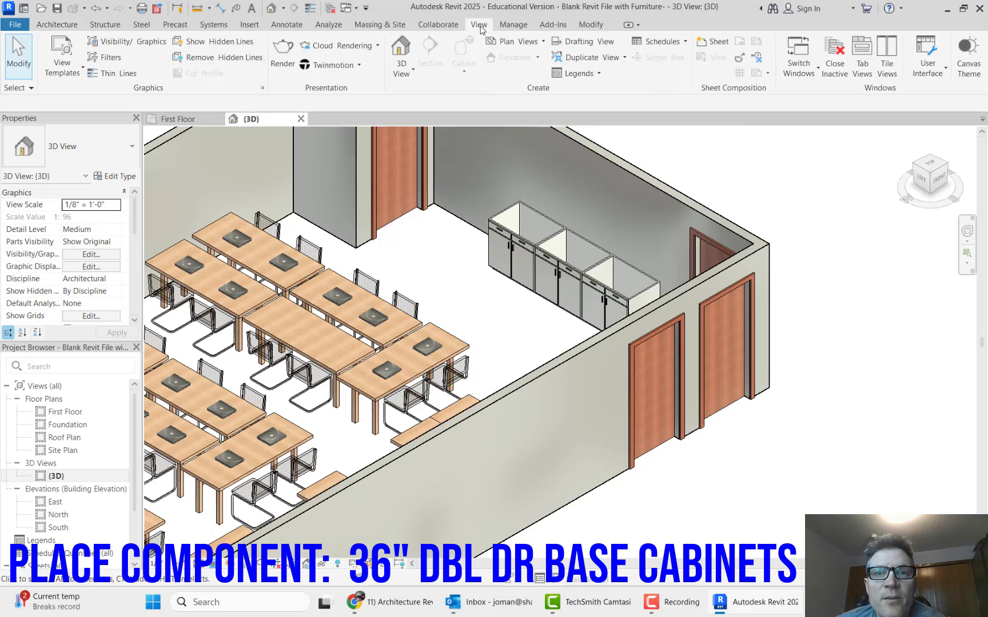
left_click(887, 57)
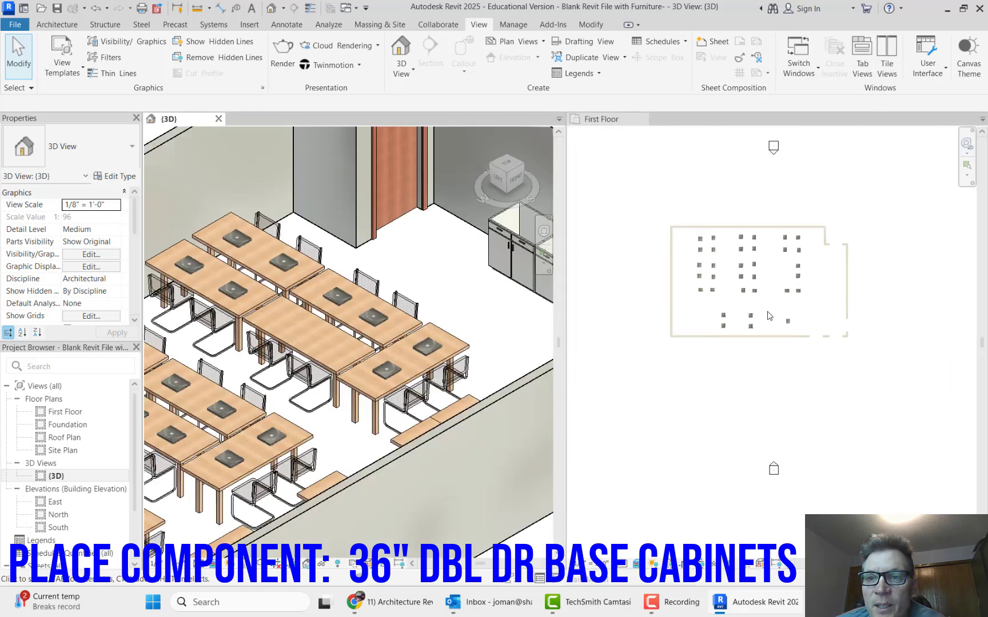
scroll(761, 269, "up", 3)
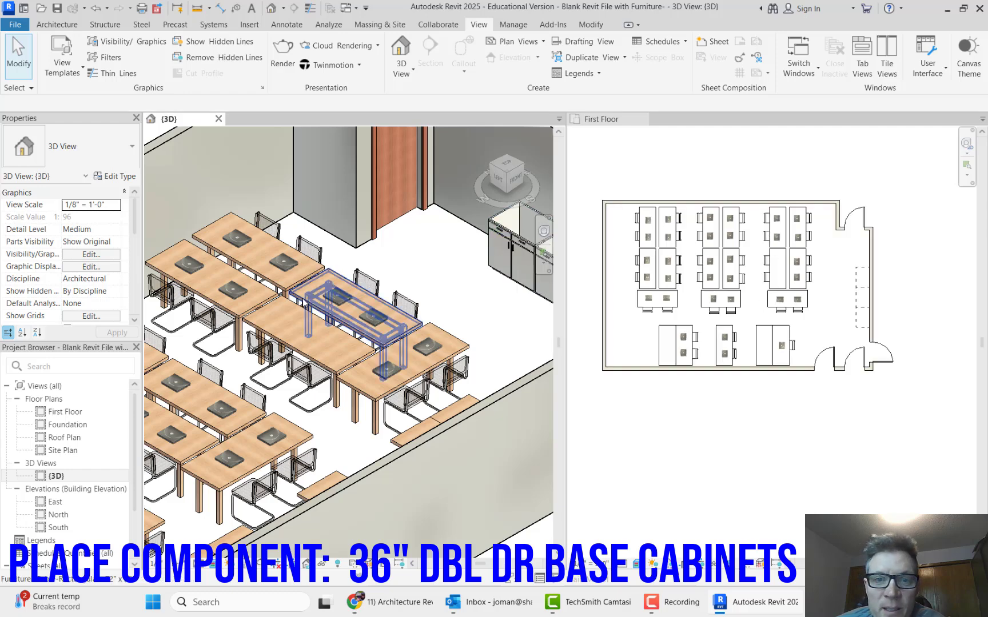
scroll(400, 297, "down", 5)
scroll(434, 278, "up", 2)
scroll(434, 277, "up", 2)
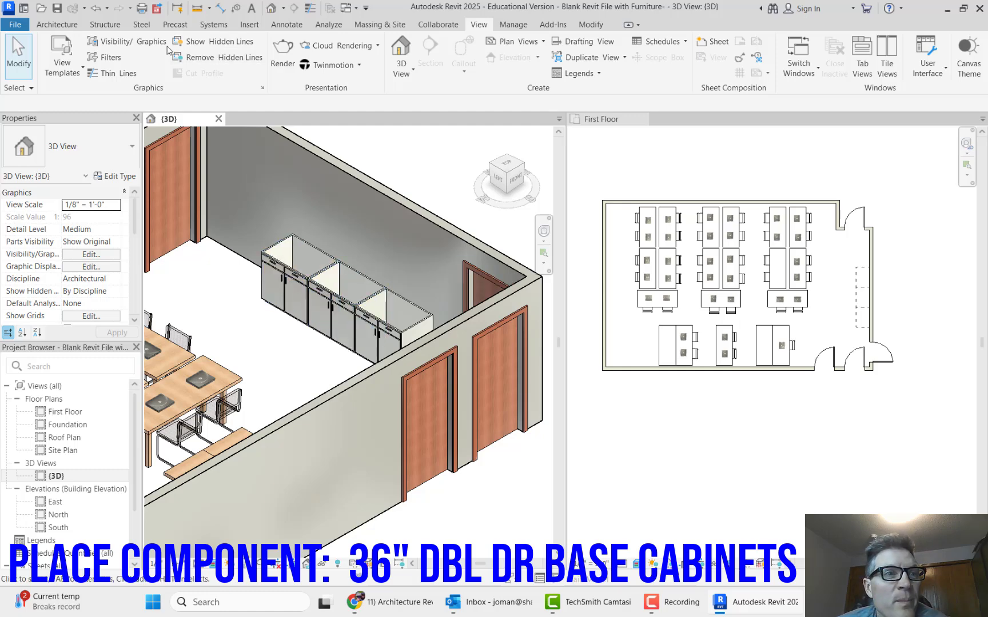
Start placing a component and choose the Counter Top type with 24" Depth.
left_click(66, 23)
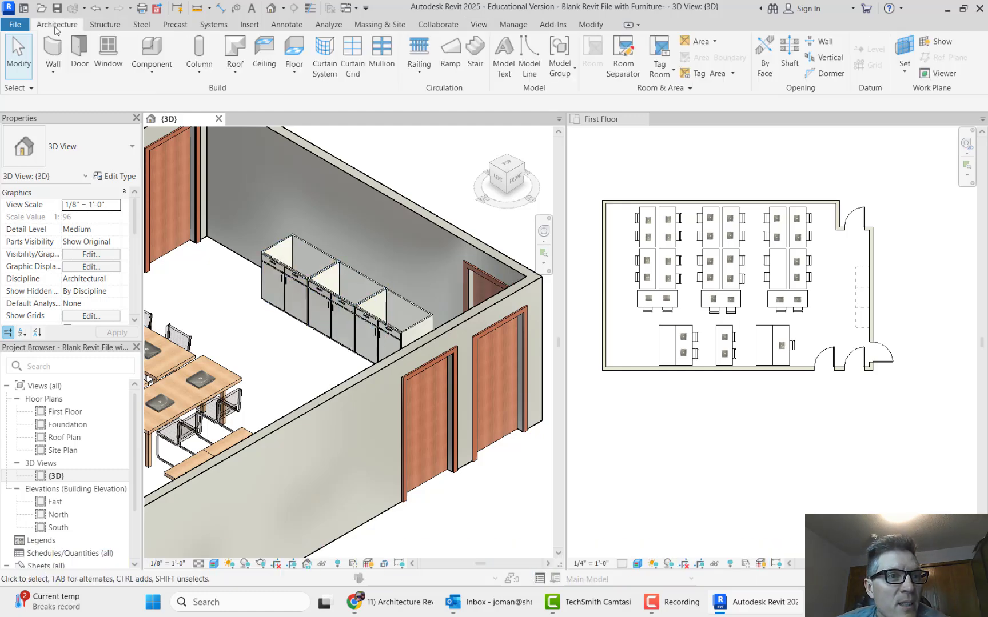
left_click(143, 47)
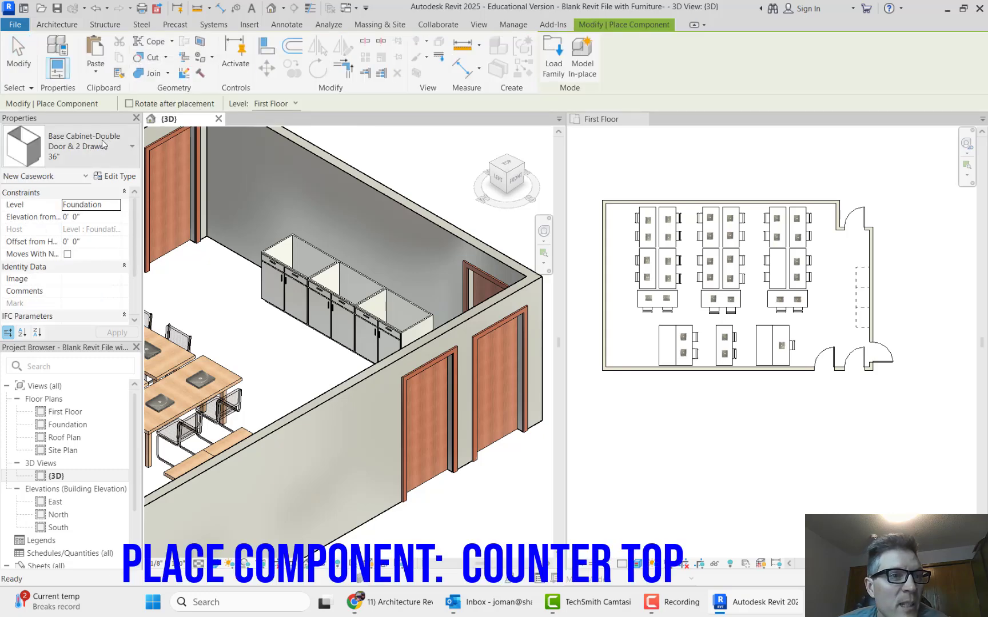
left_click(132, 150)
scroll(94, 269, "down", 10)
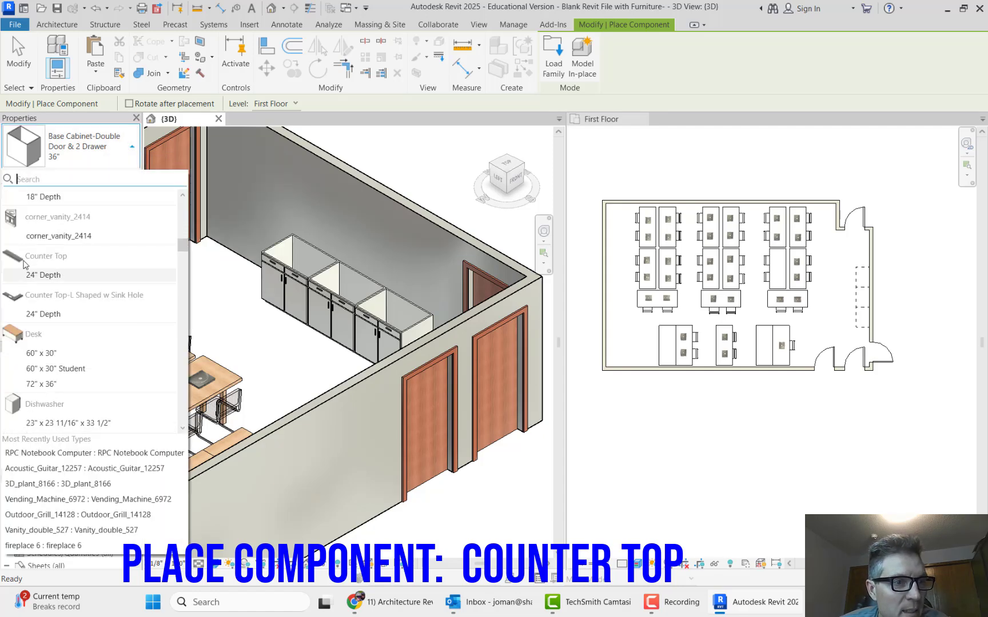
mouse_move(15, 299)
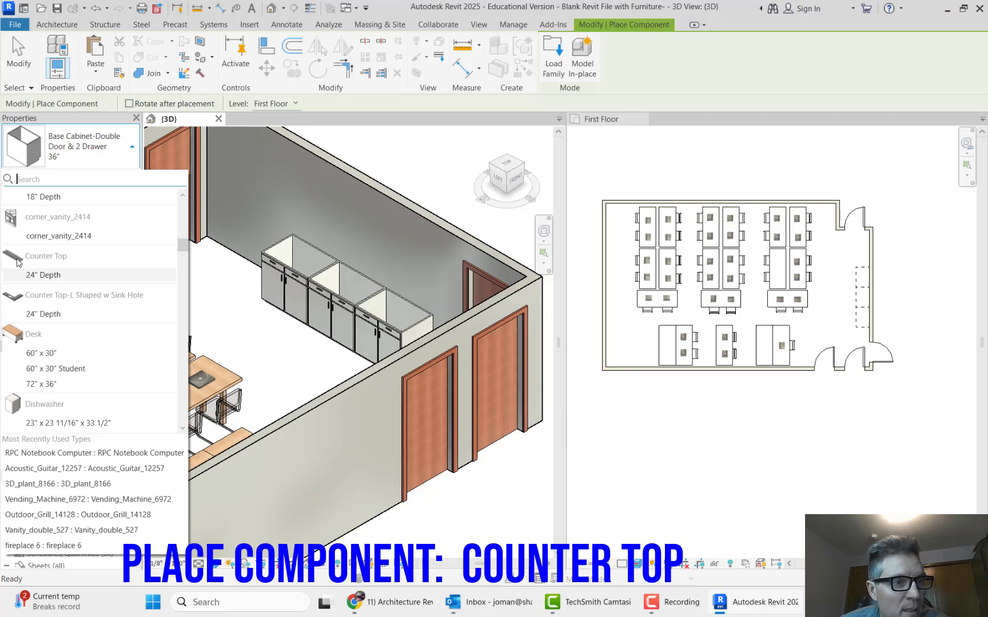
mouse_move(17, 256)
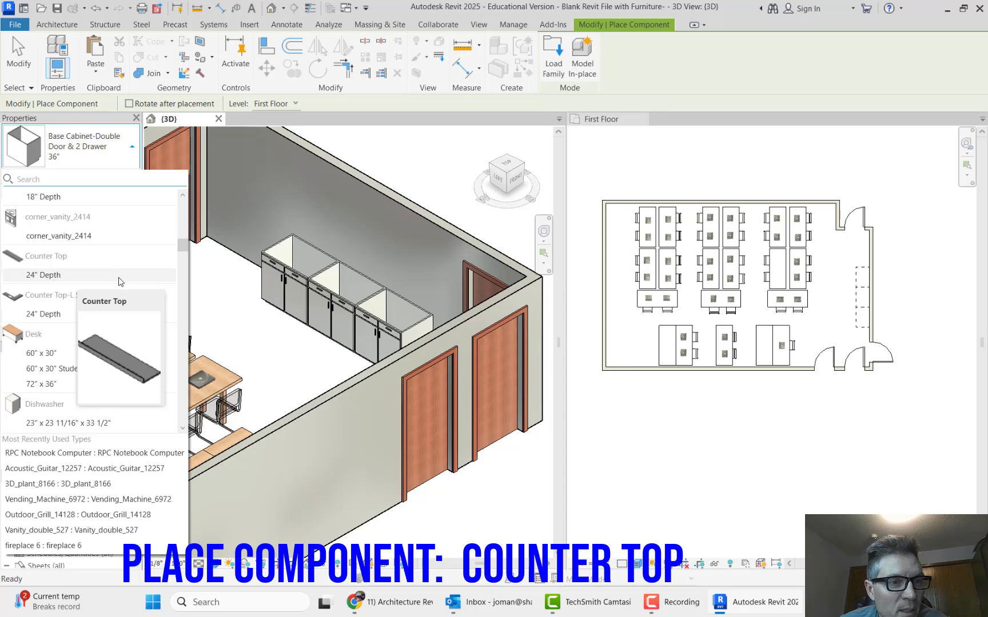
left_click(42, 276)
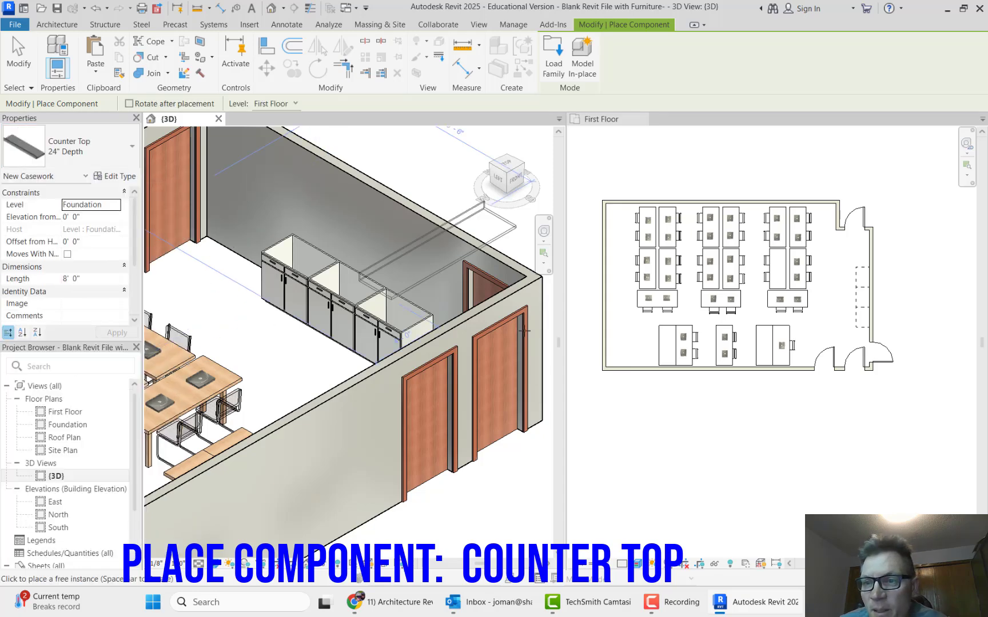
In the First Floor plan, place the counter top over the base cabinets, rotated against the right-hand wall and starting at the row's upper end.
left_click(896, 295)
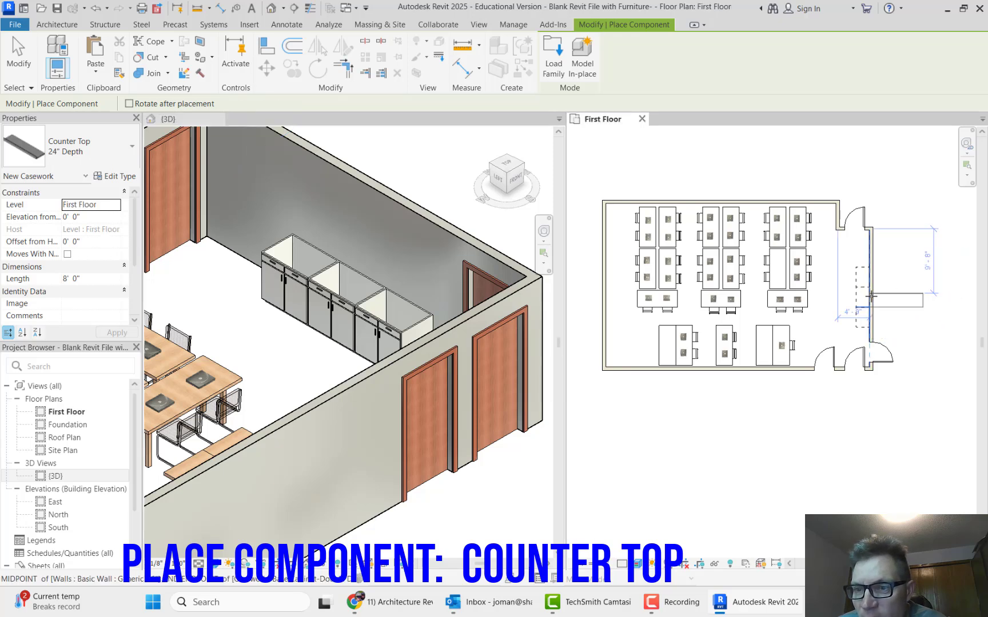
scroll(881, 295, "up", 3)
scroll(743, 257, "up", 3)
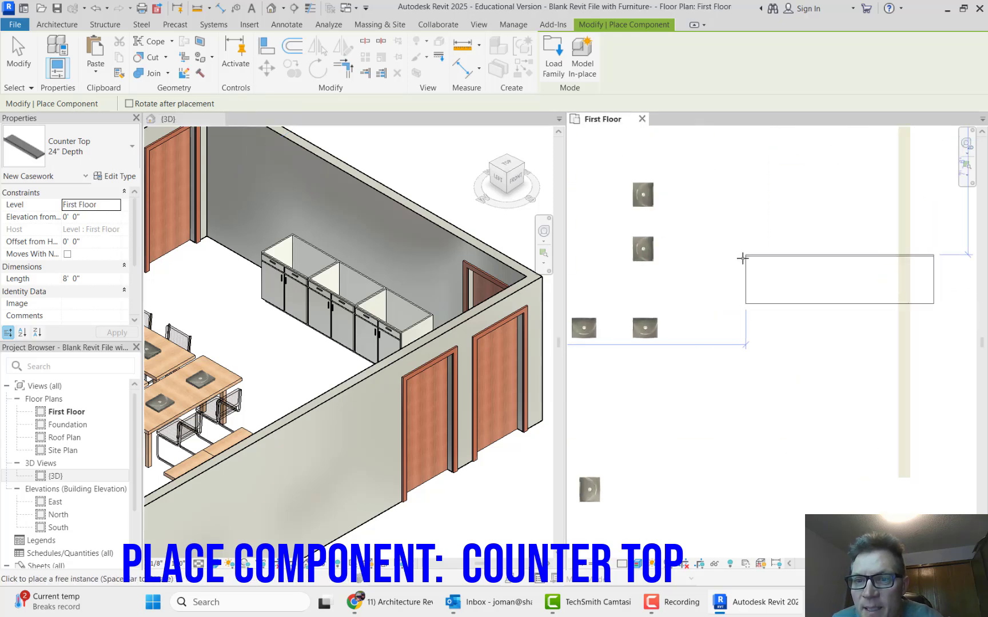
scroll(699, 266, "down", 4)
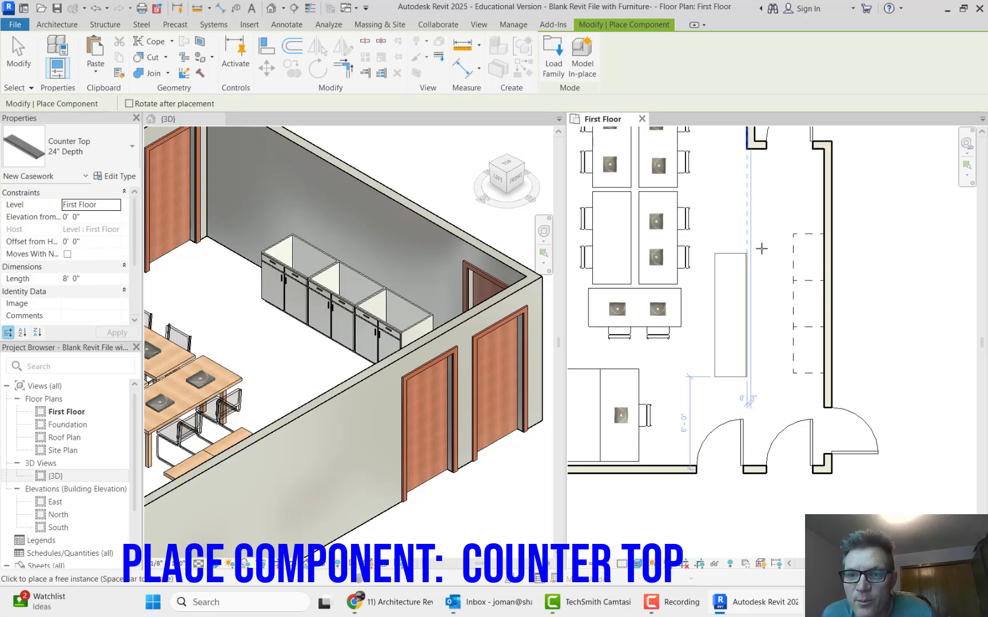
scroll(812, 234, "up", 3)
left_click(820, 236)
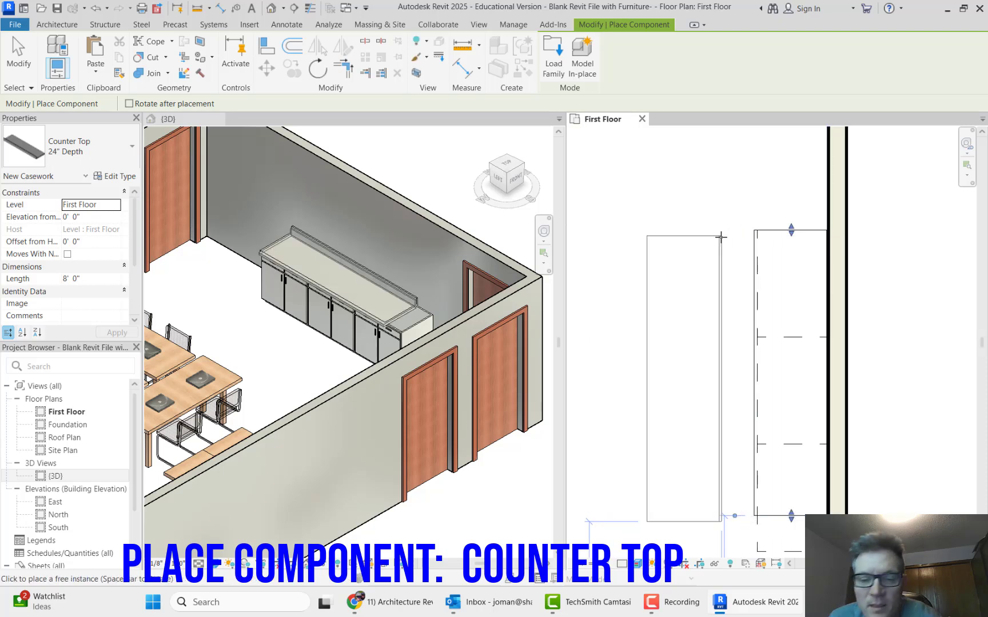
left_click(19, 55)
Stretch the counter top's lower end to the edge of the third cabinet for a 9' length, and check the fit in 3D.
scroll(647, 170, "down", 2)
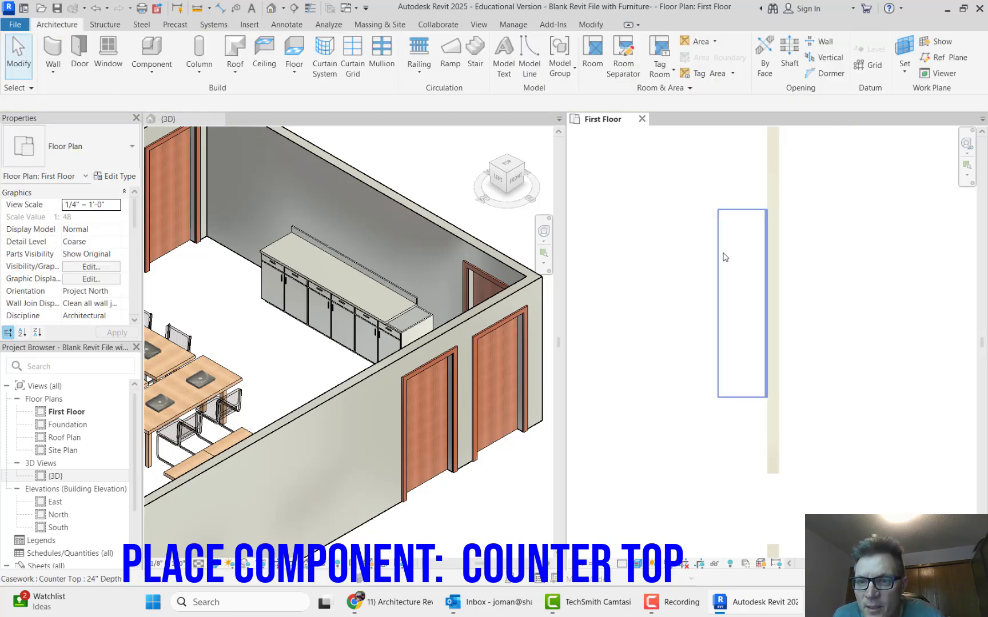
left_click(720, 283)
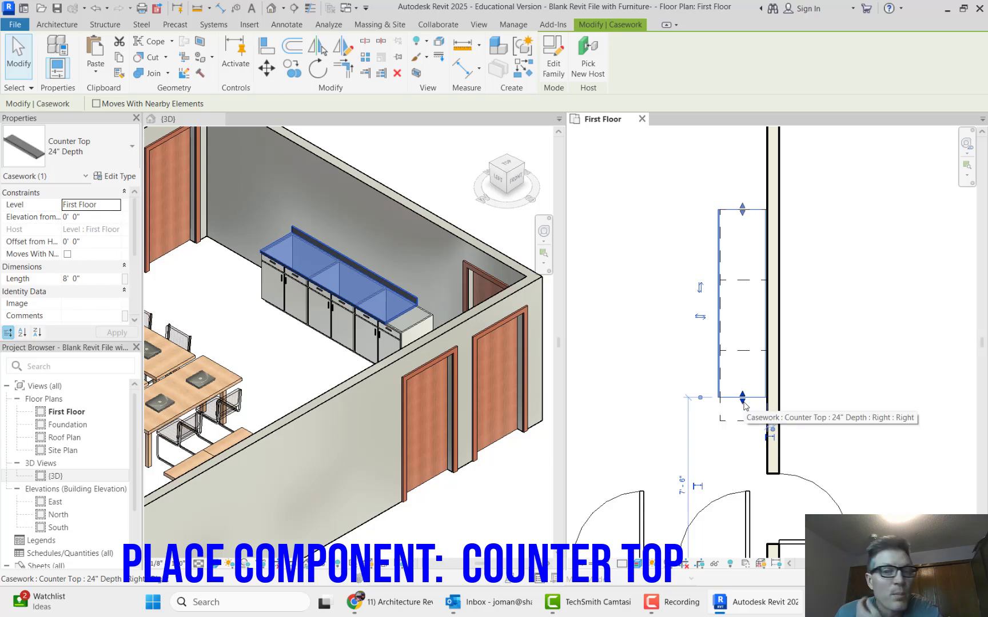
left_click_drag(744, 403, 747, 421)
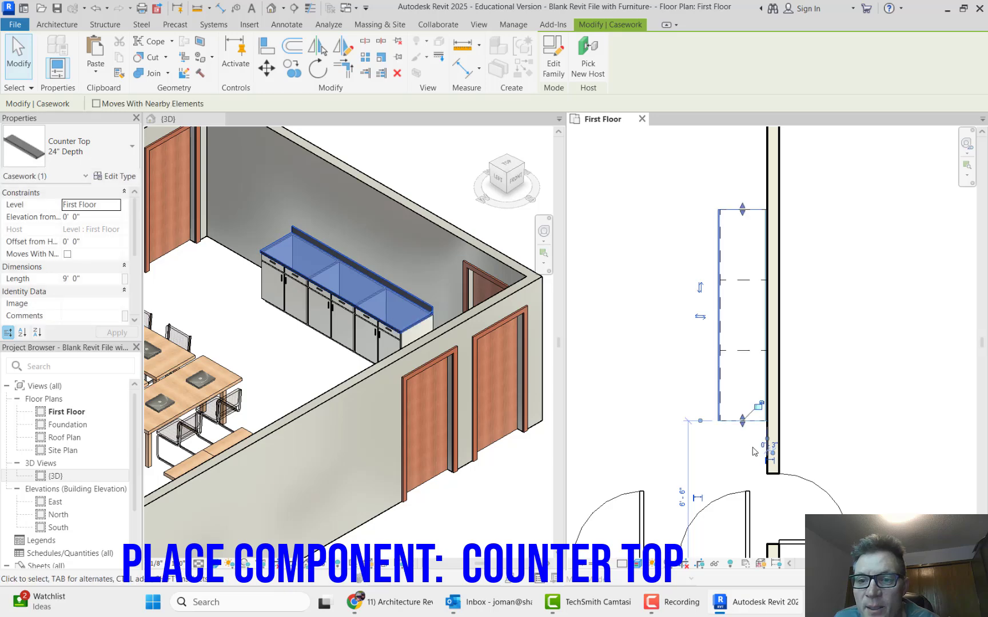
scroll(415, 345, "up", 5)
scroll(416, 303, "down", 5)
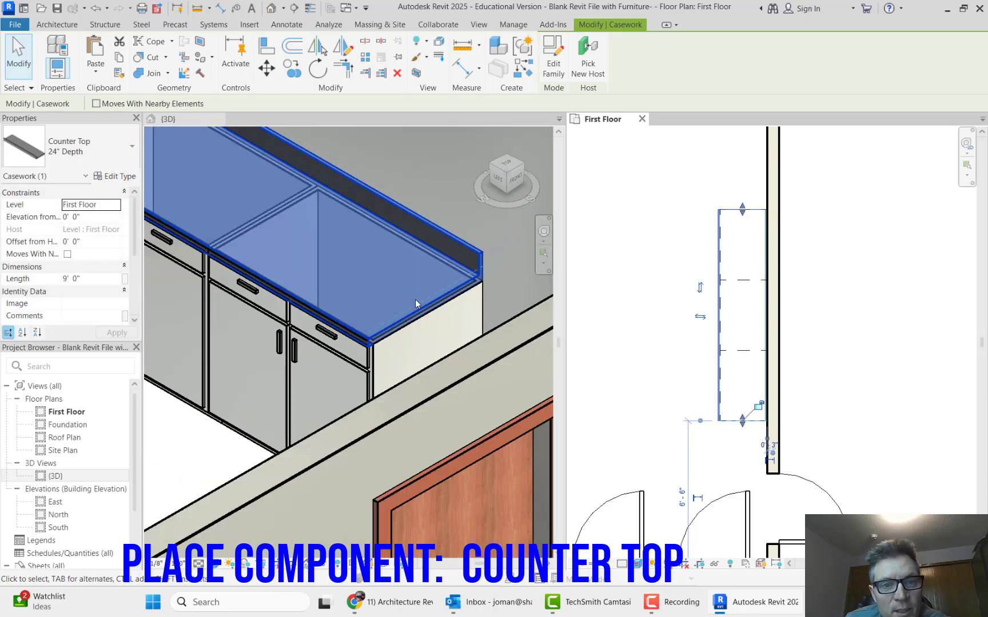
Bring the counter top's lower end flush with the last base cabinet, review it in 3D, and clear the selection.
mouse_move(743, 427)
left_mouse_down()
mouse_move(743, 450)
mouse_move(743, 421)
left_mouse_up()
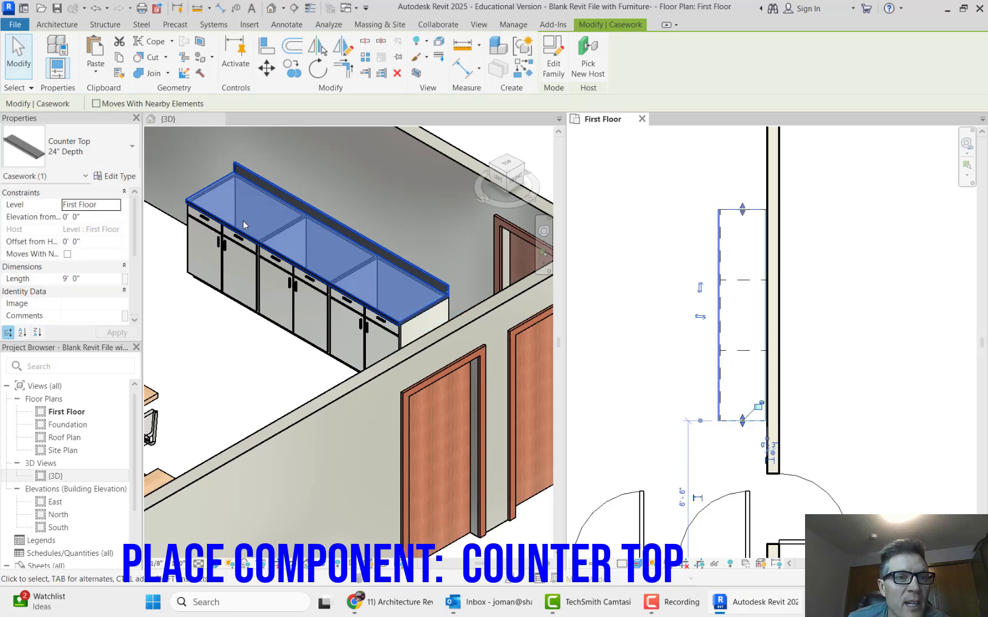
scroll(289, 241, "down", 8)
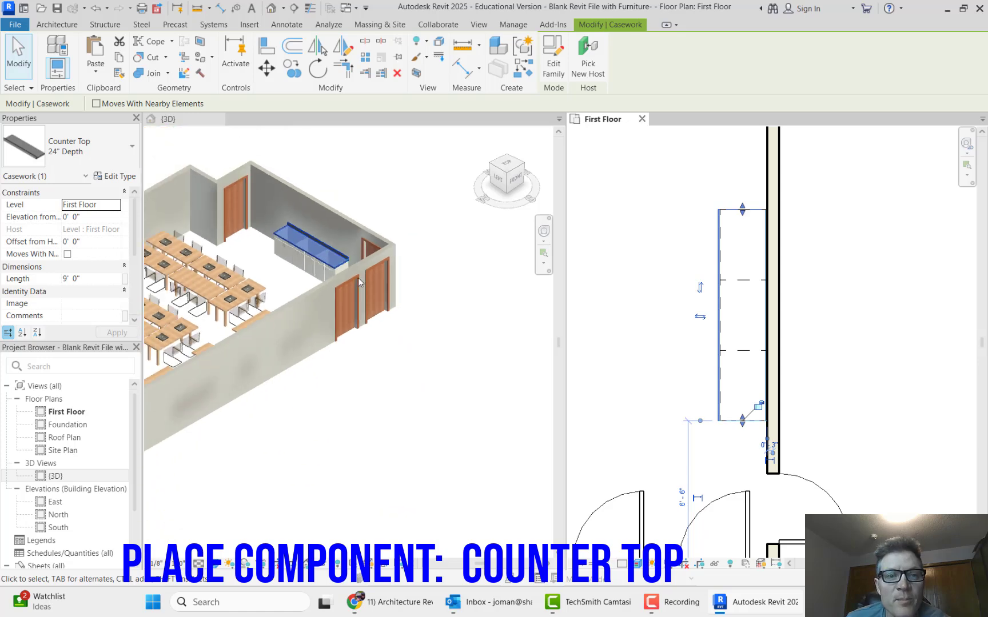
scroll(736, 298, "down", 3)
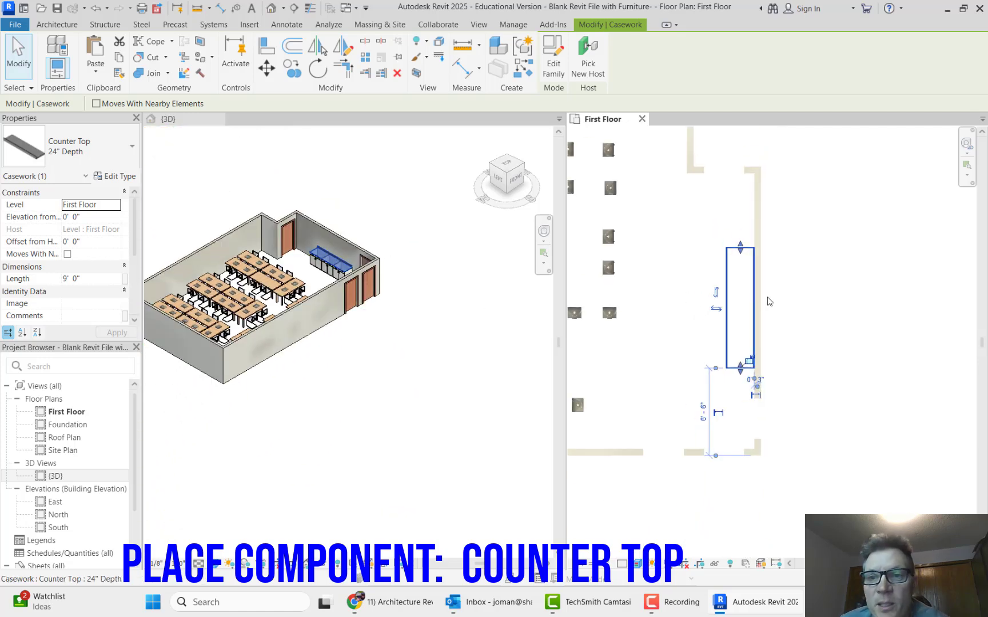
key("Escape")
Start placing a component and choose the 36" Upper Cabinet-Double Door-Wall type.
scroll(362, 240, "up", 5)
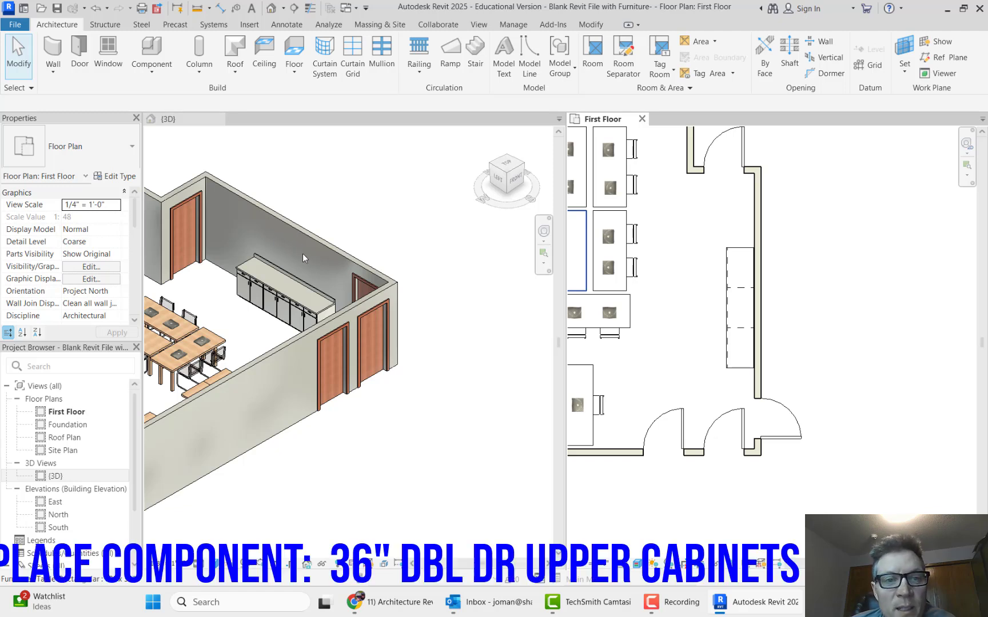
left_click(164, 48)
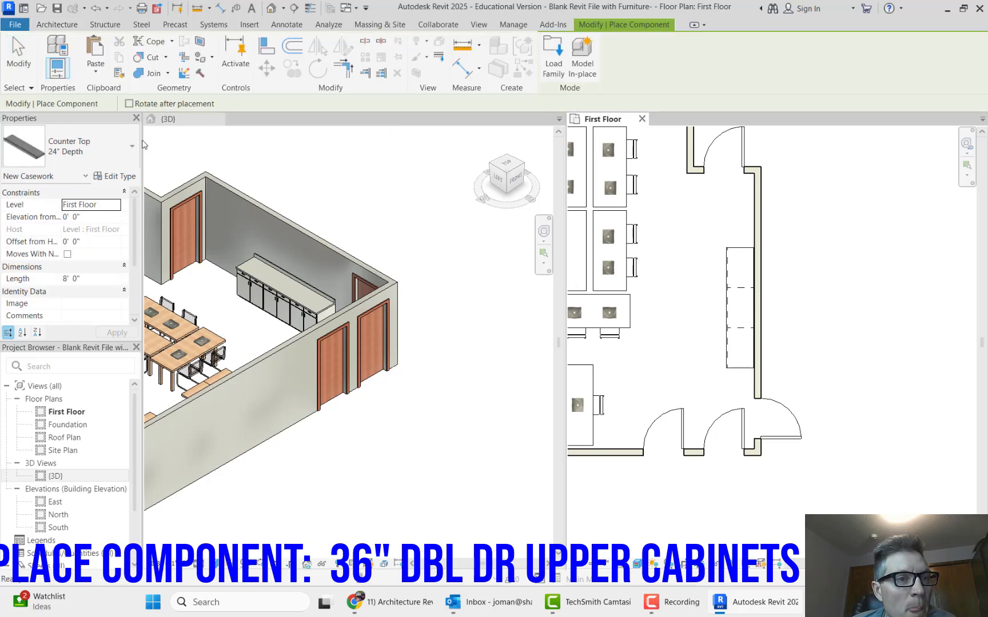
left_click(119, 148)
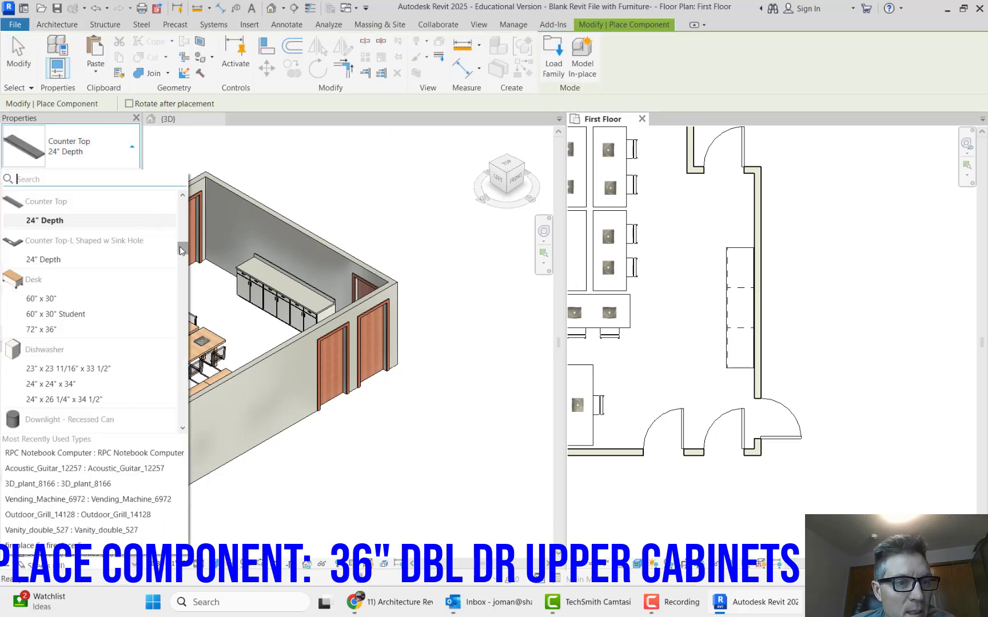
left_click_drag(180, 246, 172, 392)
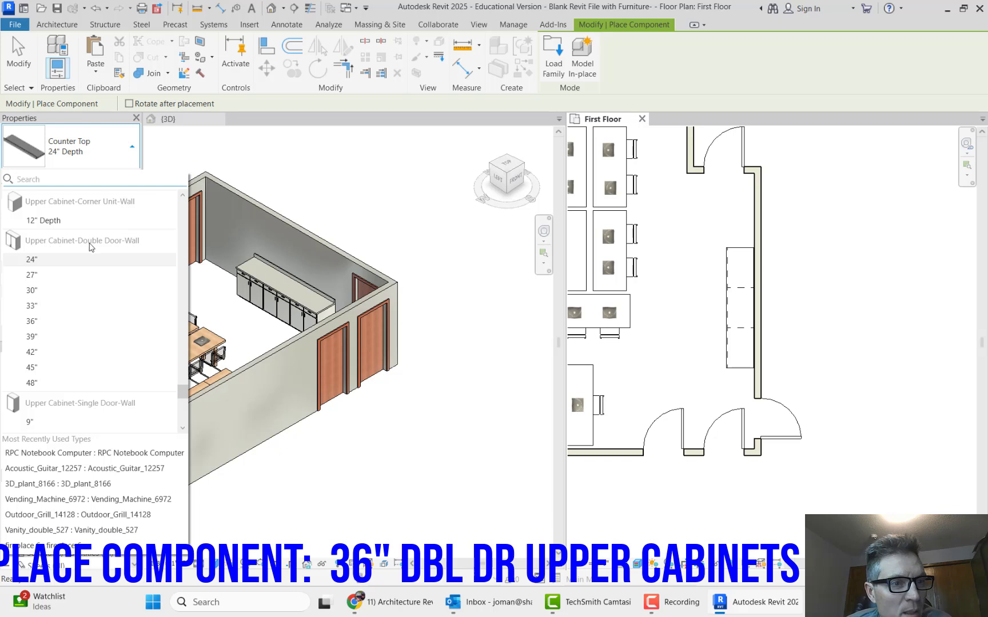
mouse_move(124, 245)
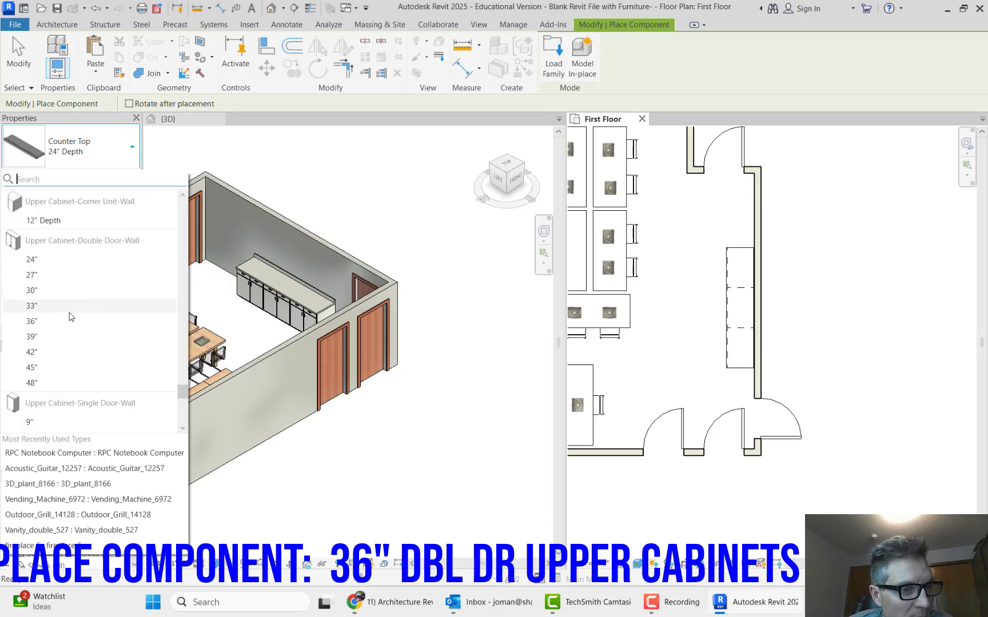
left_click(32, 322)
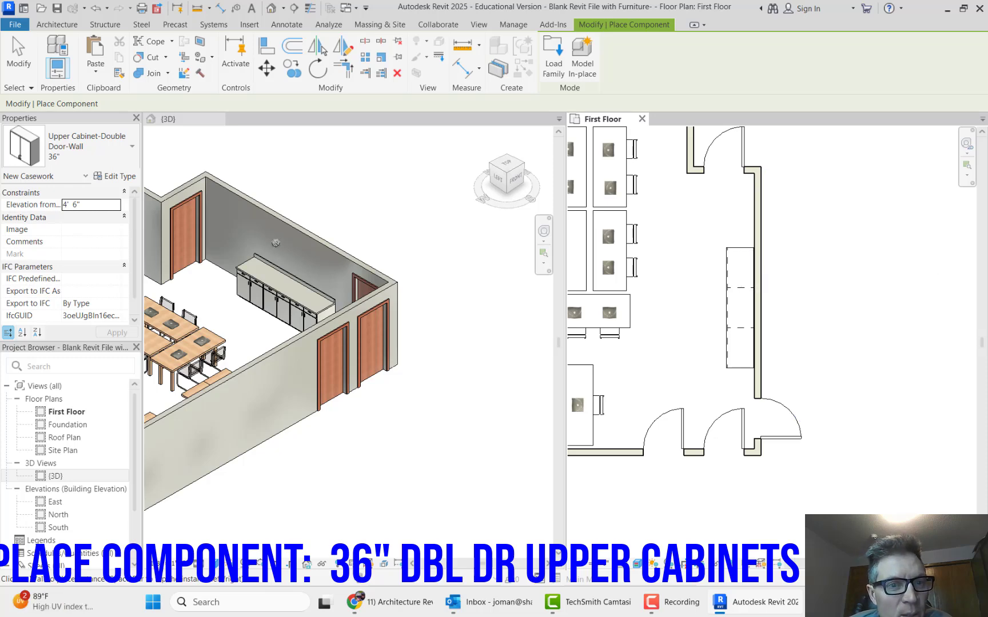
Place three 36" double-door upper cabinets side by side on the wall above the counter top, the first in 3D and two in plan.
scroll(276, 243, "up", 4)
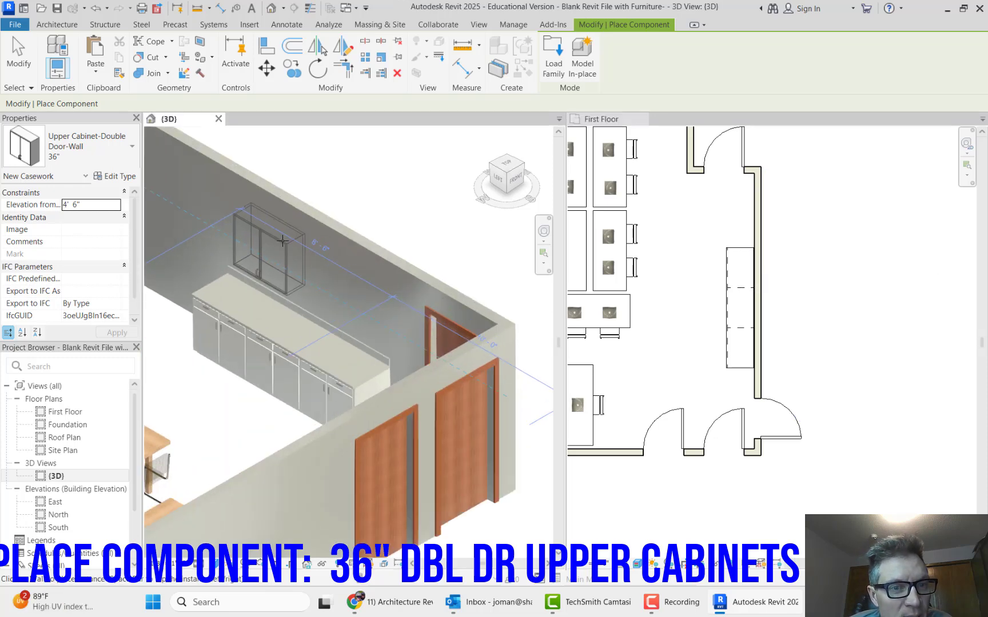
scroll(282, 238, "up", 2)
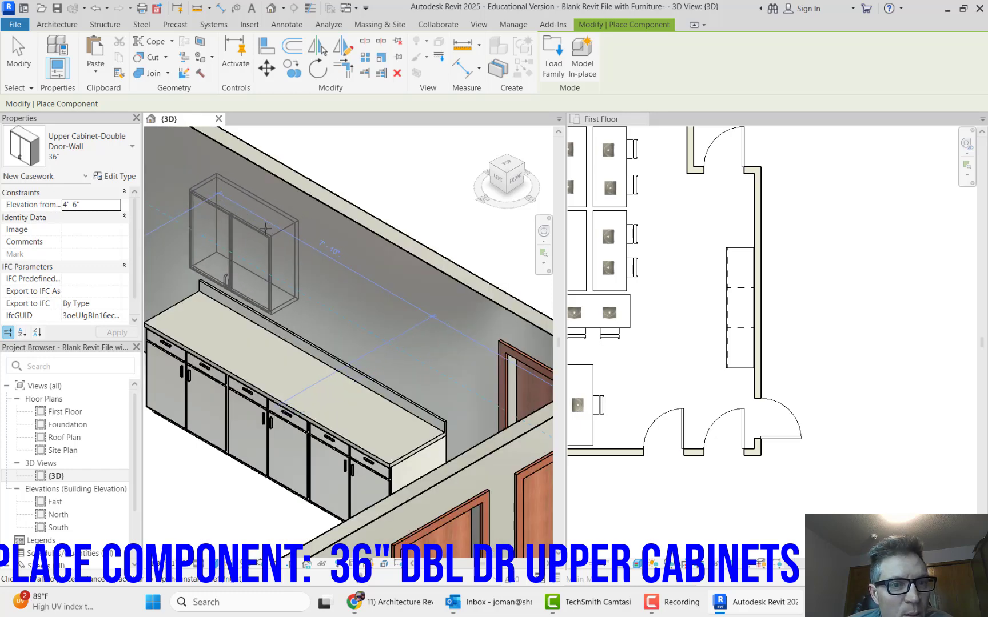
left_click(266, 229)
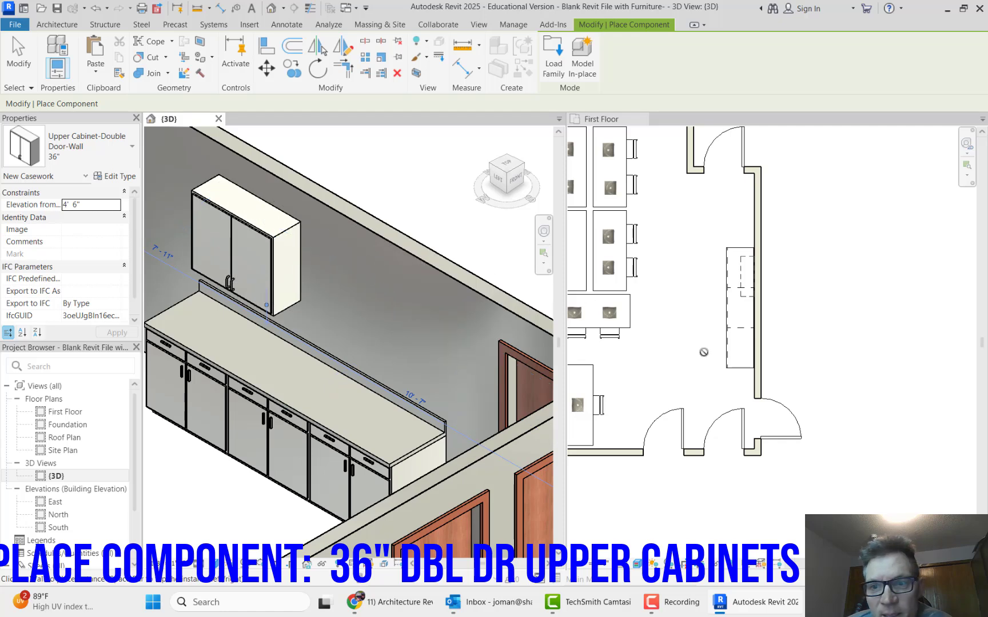
scroll(752, 313, "up", 5)
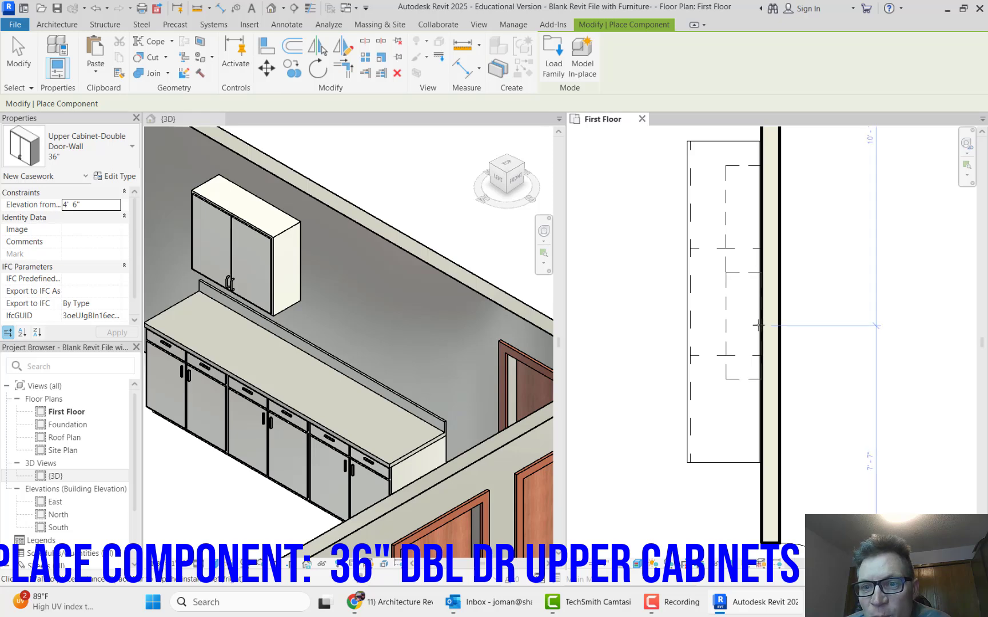
left_click(756, 328)
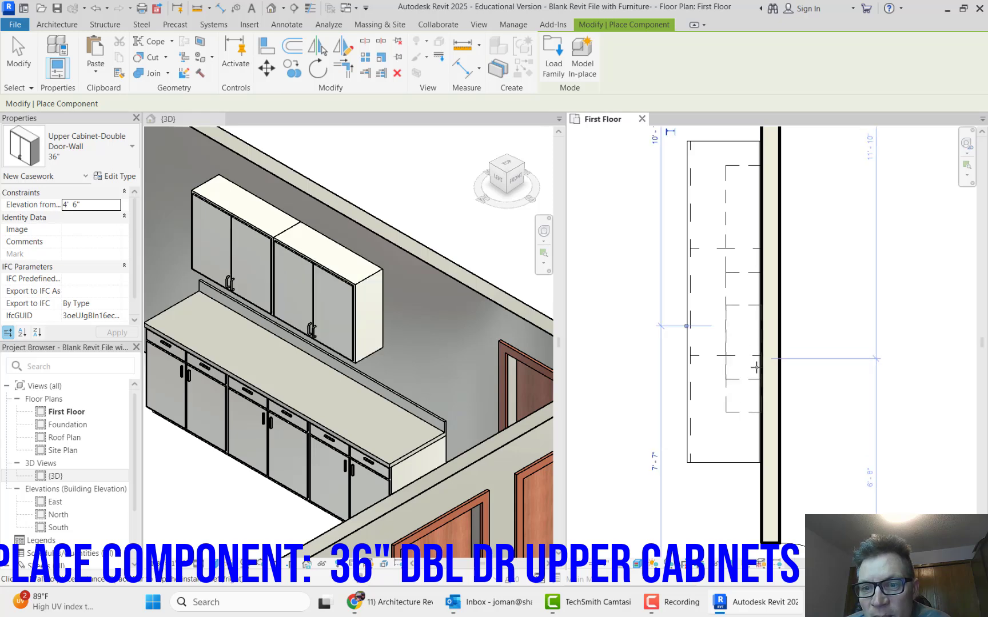
left_click(762, 433)
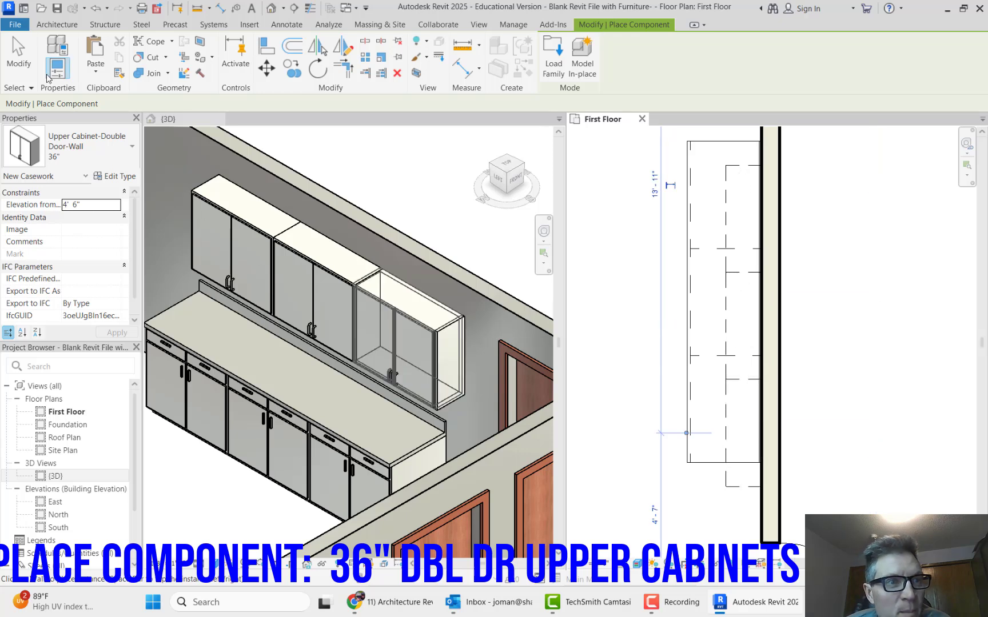
left_click(18, 57)
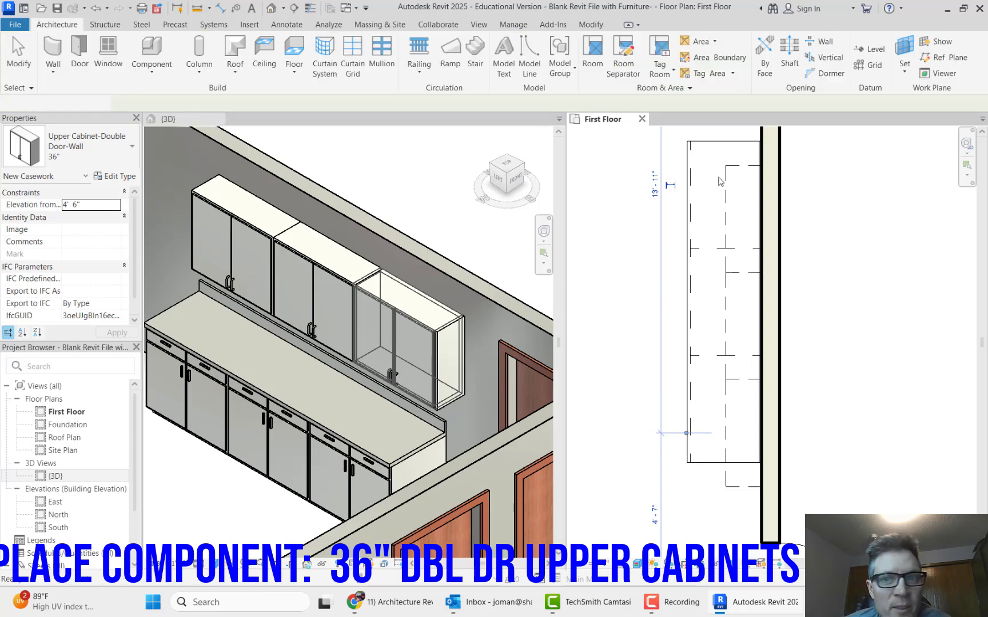
In the First Floor plan, shift the three upper cabinets along the wall to line up with the counter top and base cabinets.
left_click(755, 167)
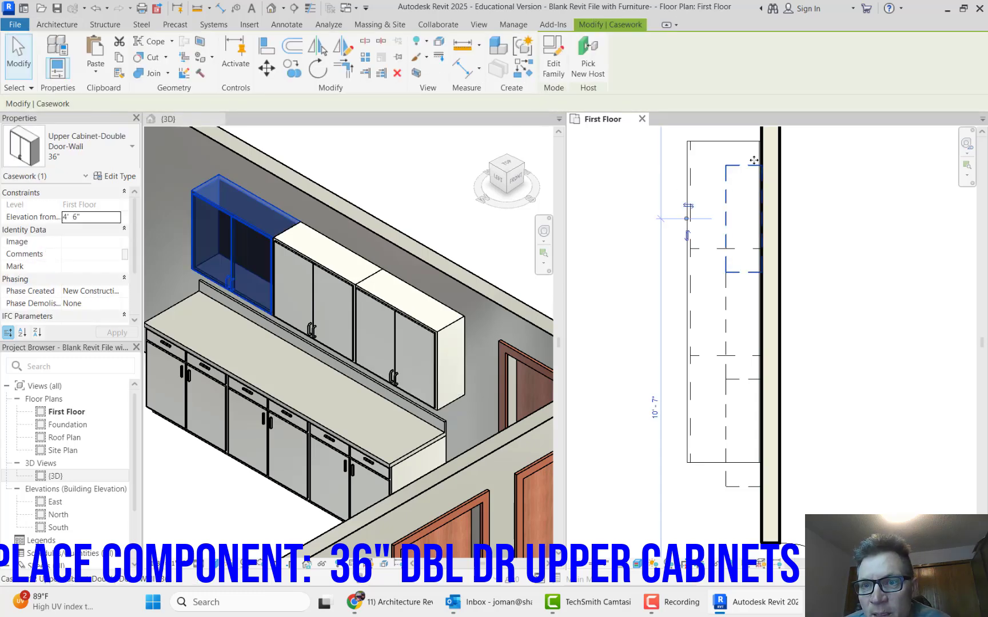
left_click_drag(754, 148, 753, 379)
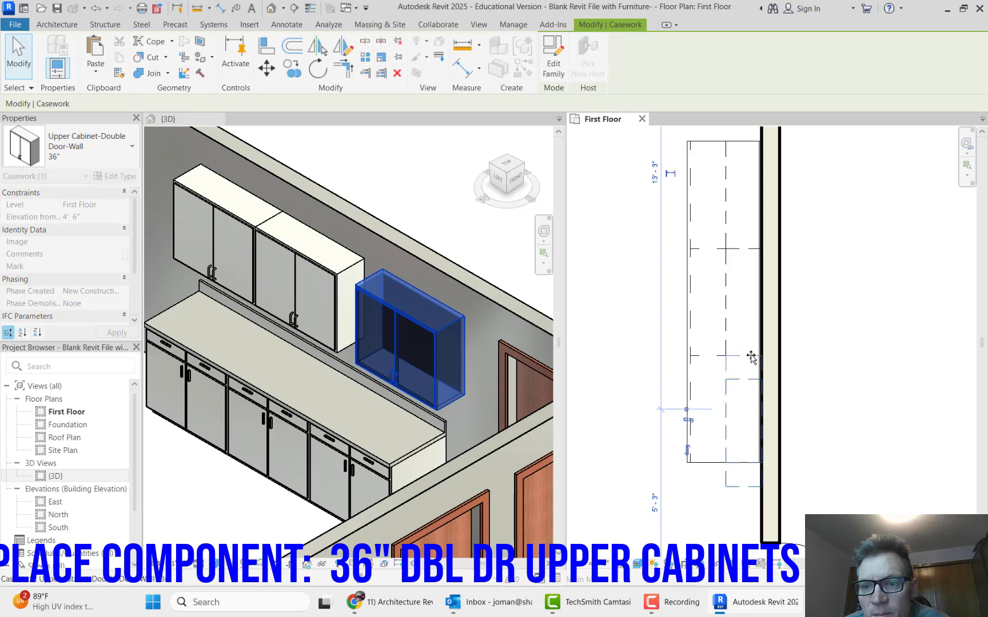
left_click(863, 241)
scroll(398, 296, "down", 6)
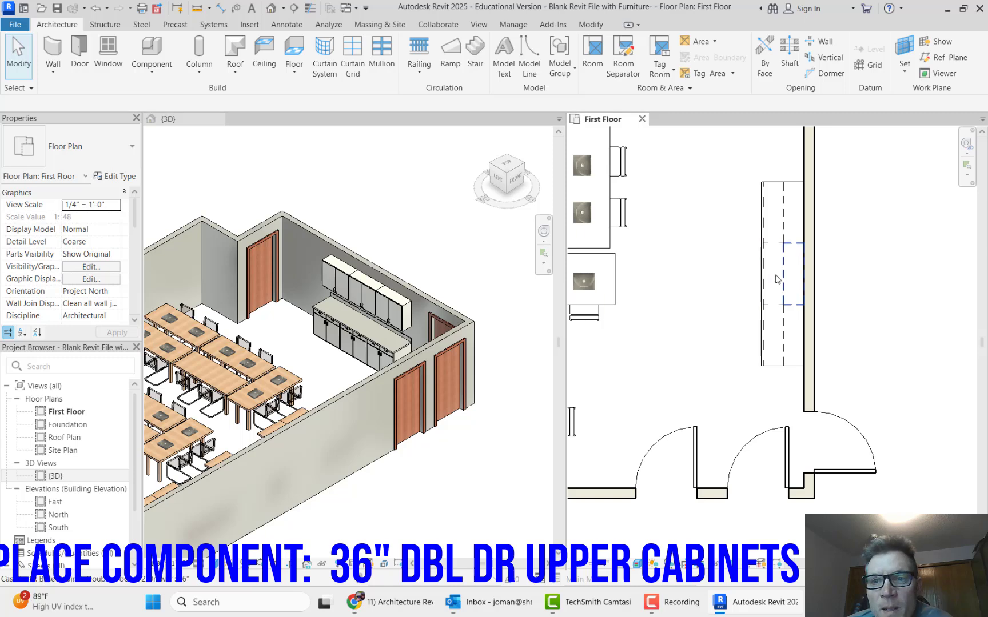
Start a Concrete Slab - 4" floor in plan and trace its boundary with straight lines along the upper wall and around the upper-right jog.
scroll(884, 279, "down", 5)
scroll(867, 289, "down", 2)
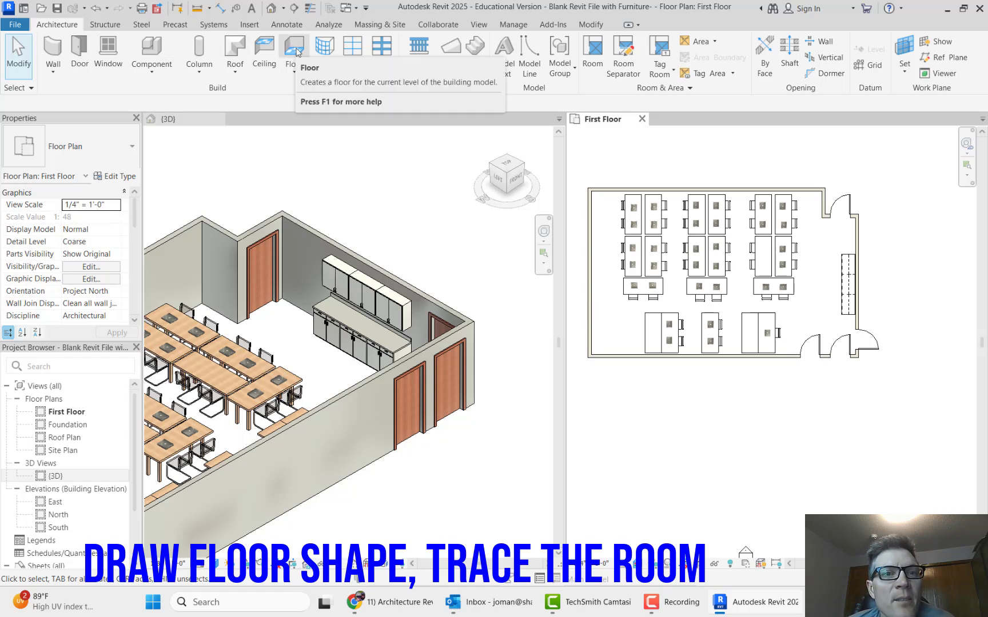
left_click(295, 47)
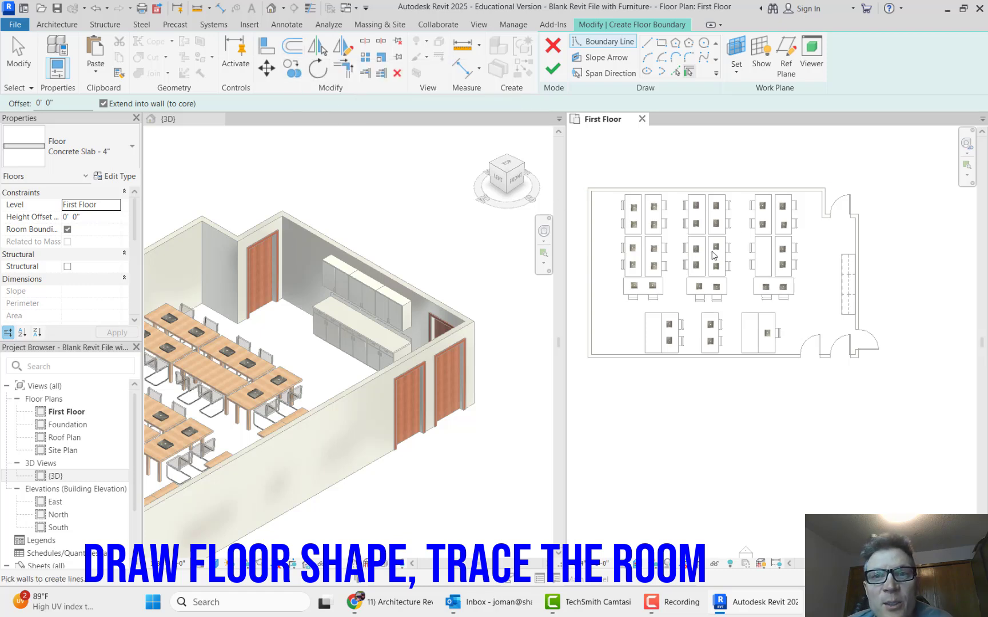
left_click(647, 45)
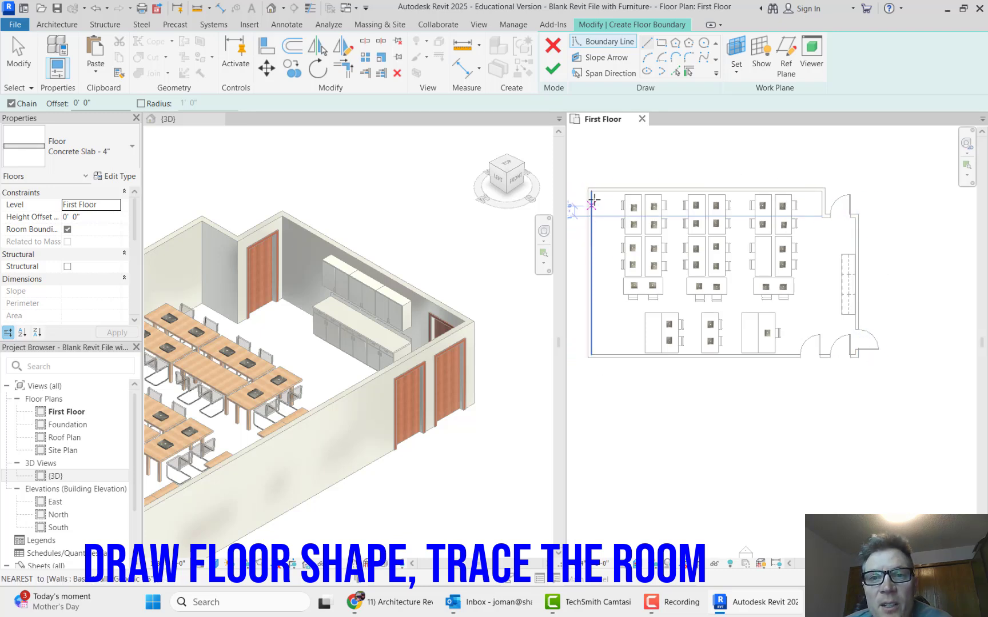
scroll(588, 188, "up", 2)
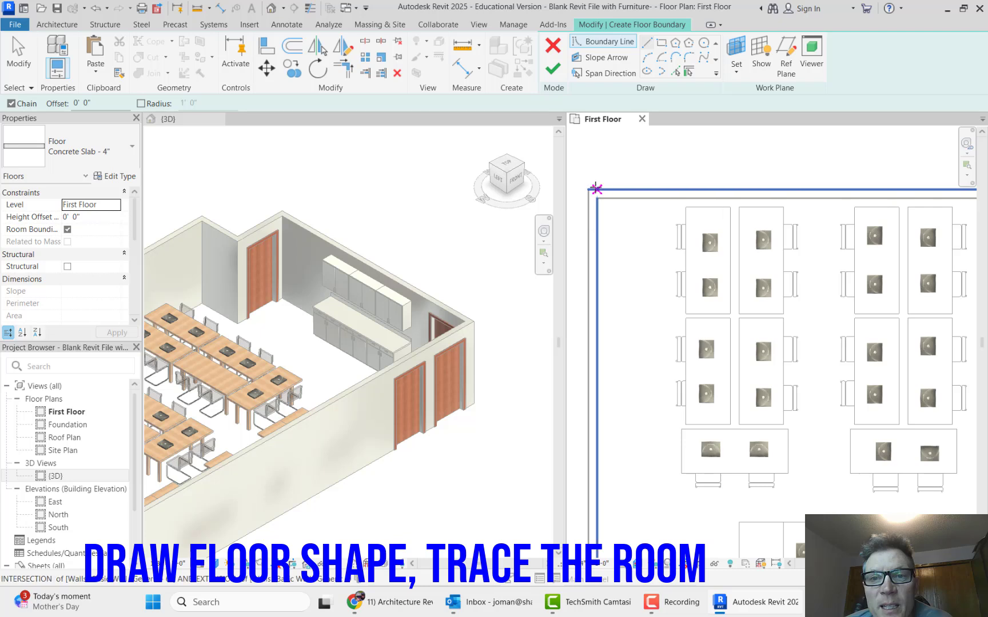
left_click(589, 188)
scroll(588, 188, "down", 3)
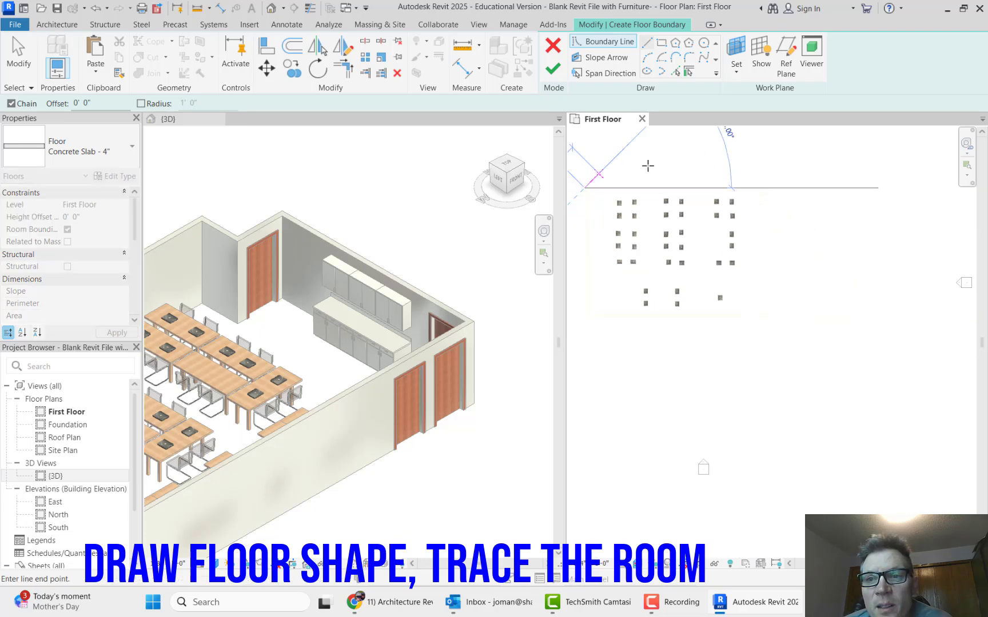
scroll(712, 190, "up", 2)
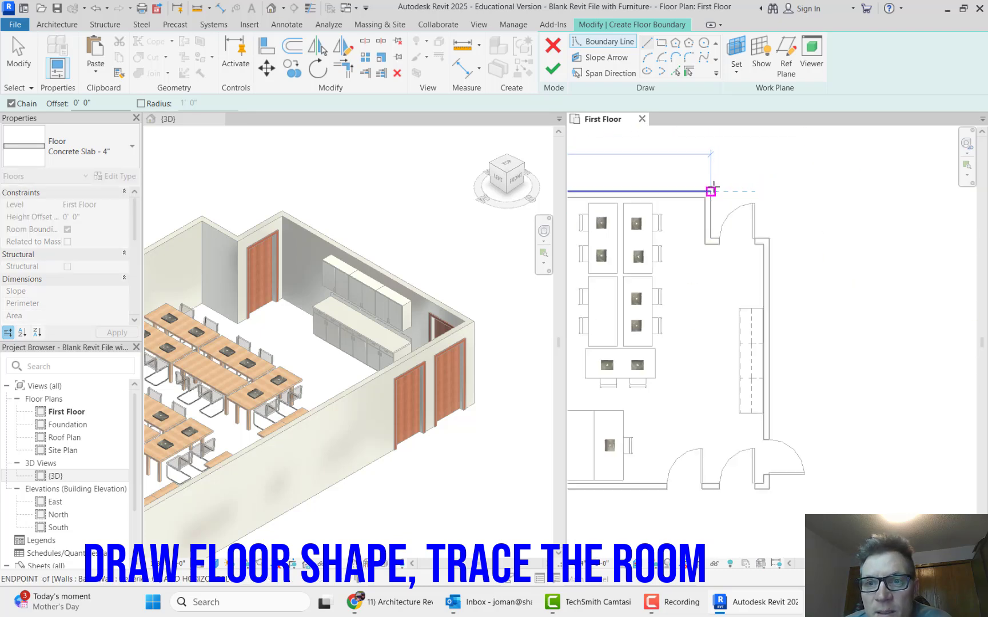
left_click(710, 191)
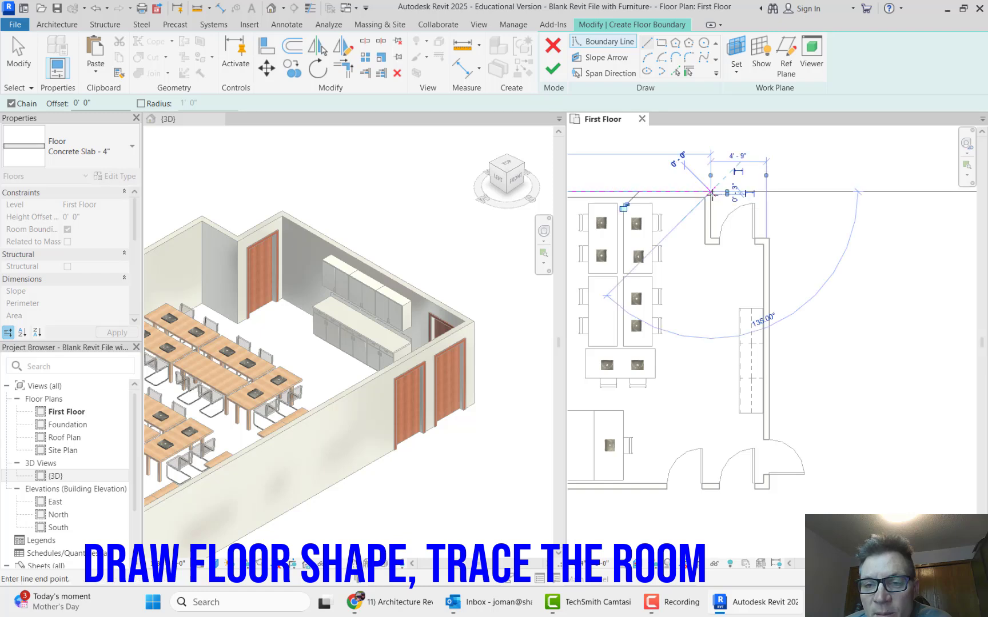
left_click(711, 238)
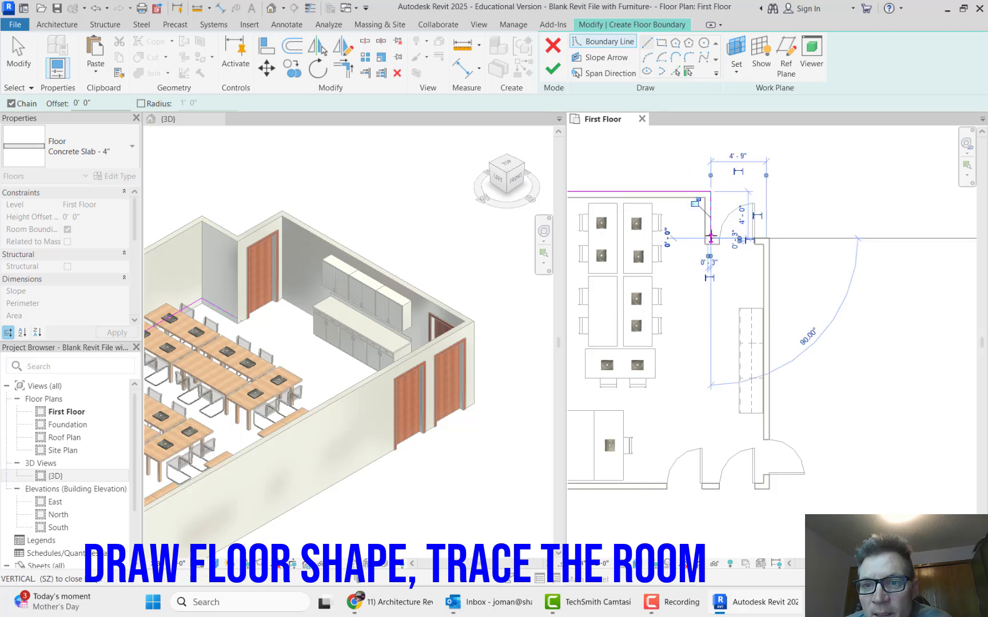
left_click(769, 238)
Continue the floor boundary down the right-hand wall's outer face and along the lower wall to the room's lower-left outer corner.
scroll(800, 229, "down", 4)
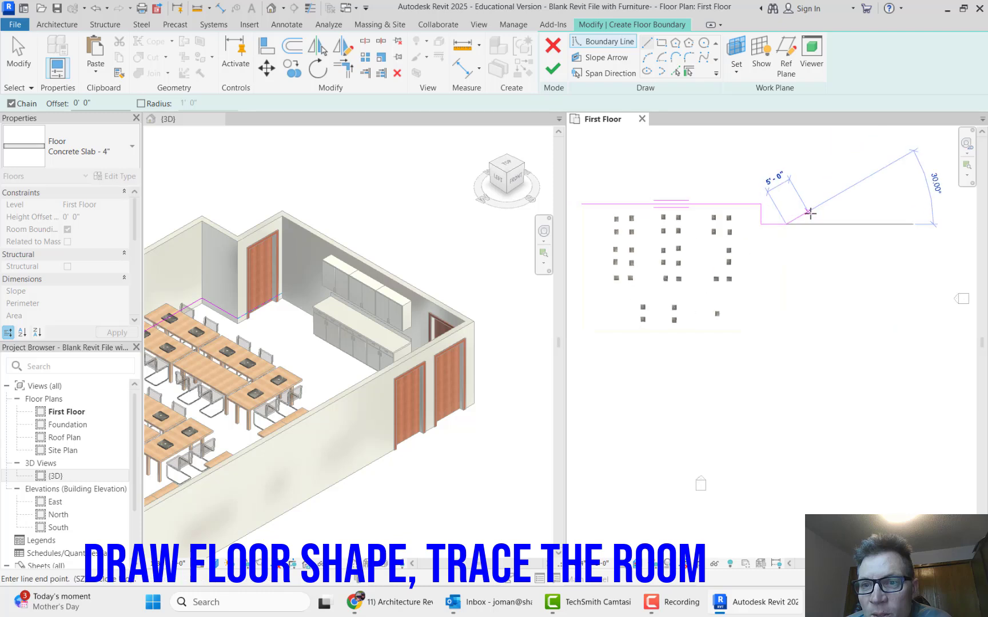
scroll(797, 280, "up", 5)
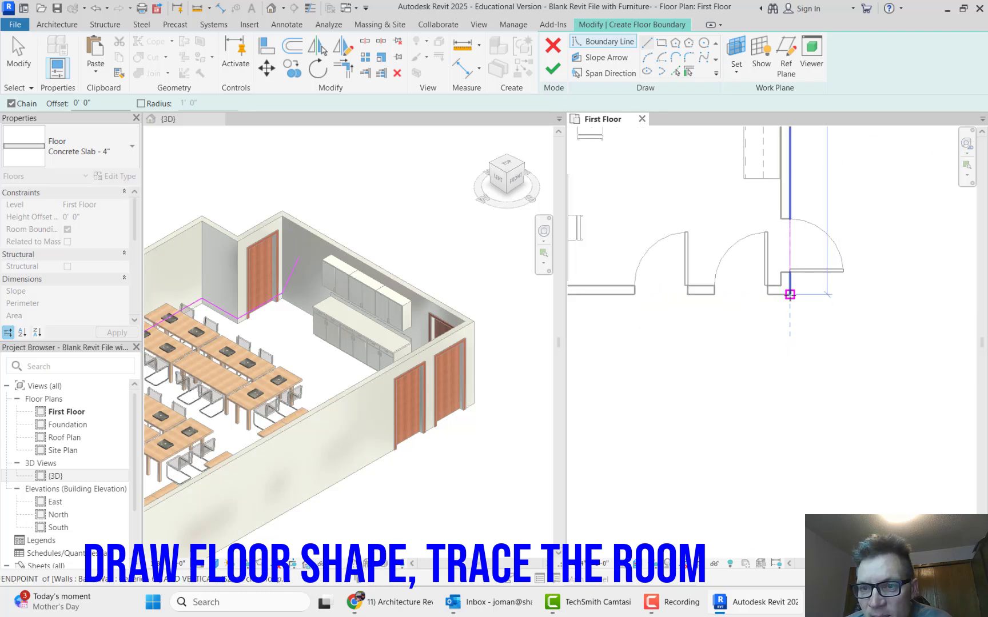
left_click(790, 294)
scroll(783, 314, "down", 4)
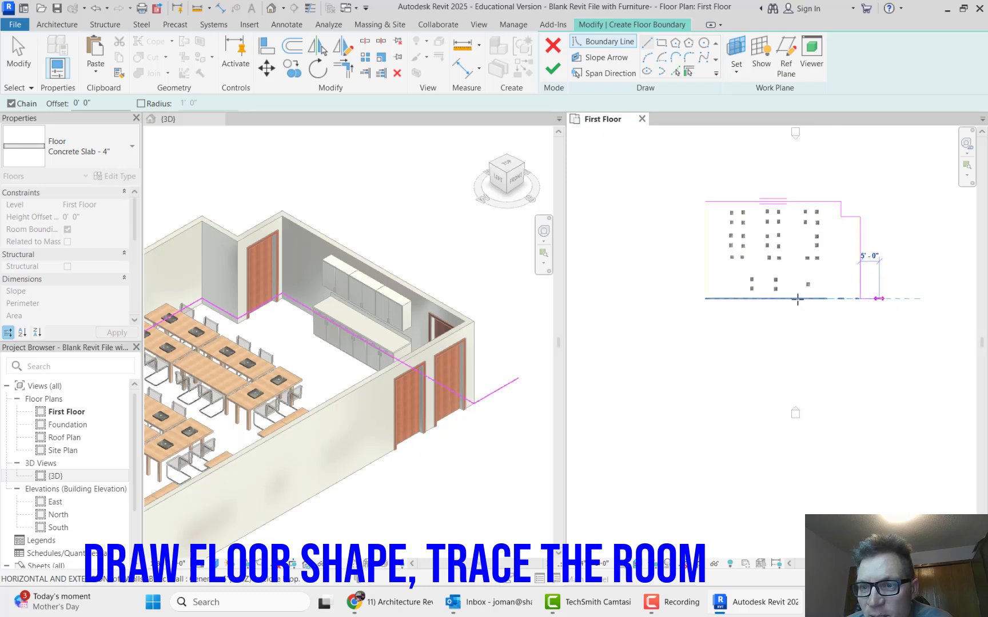
scroll(705, 296, "up", 6)
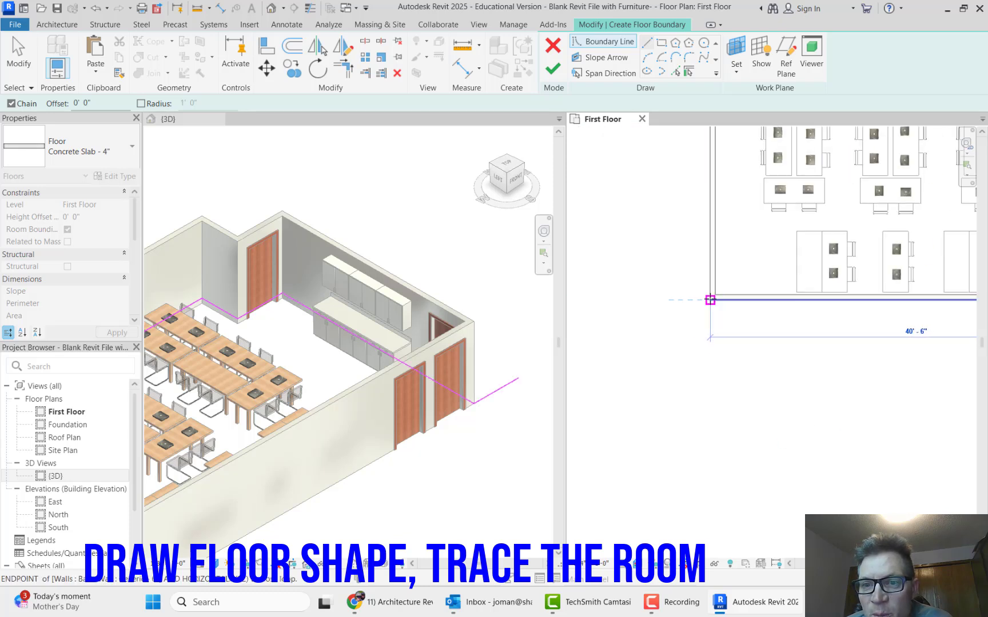
left_click(710, 299)
Close the floor boundary by tracing the left wall's outer face up to the starting corner.
scroll(709, 299, "down", 4)
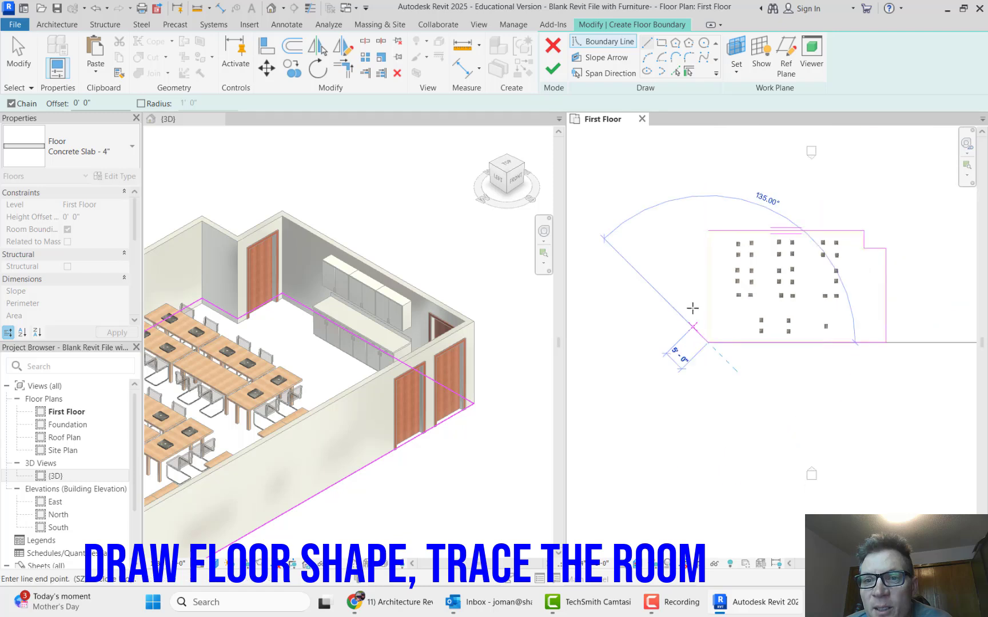
scroll(708, 230, "up", 6)
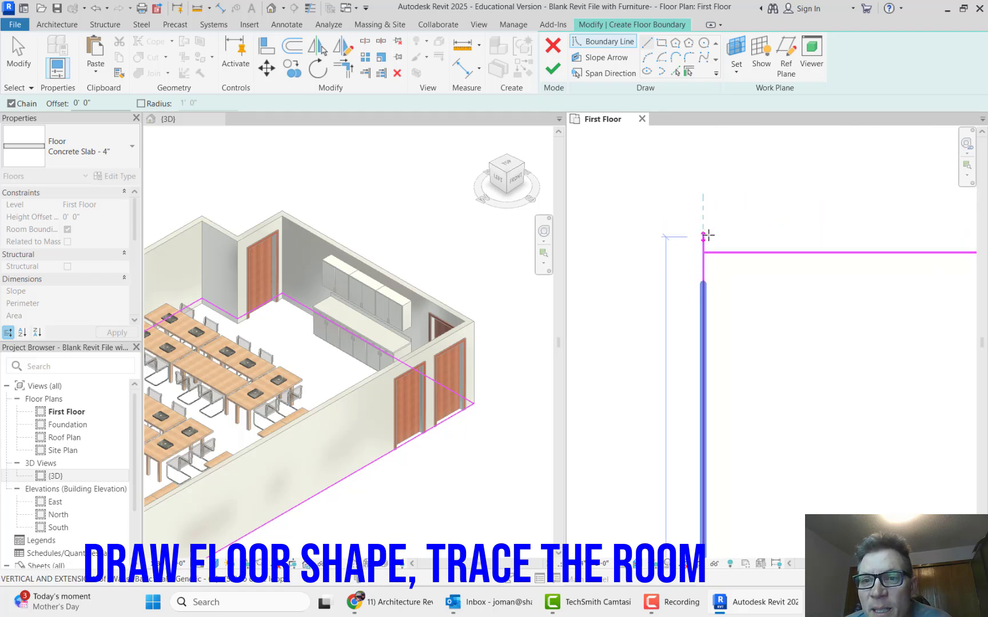
left_click(703, 252)
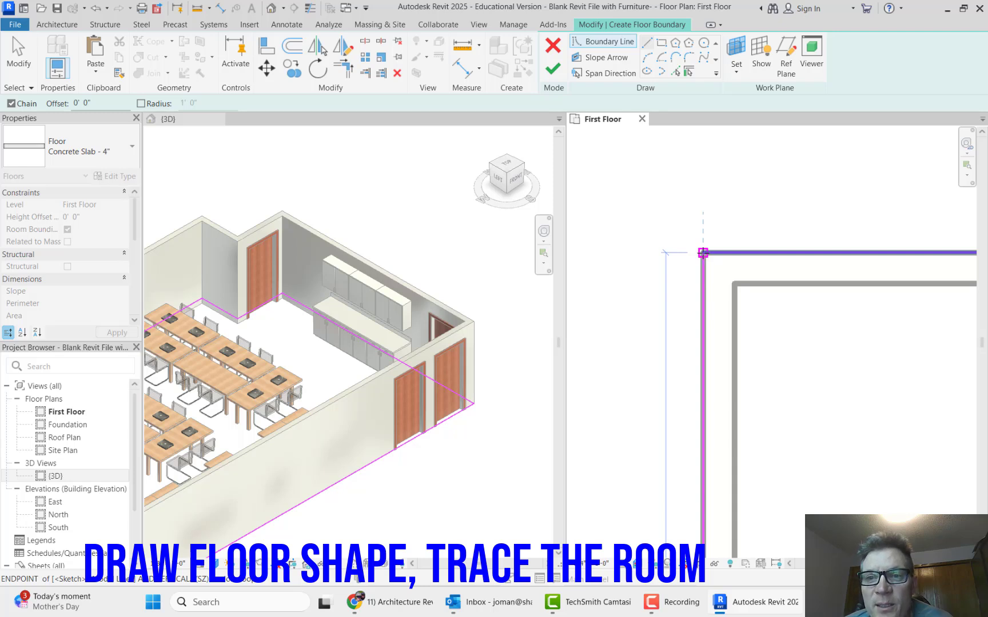
left_click(702, 252)
scroll(679, 215, "down", 5)
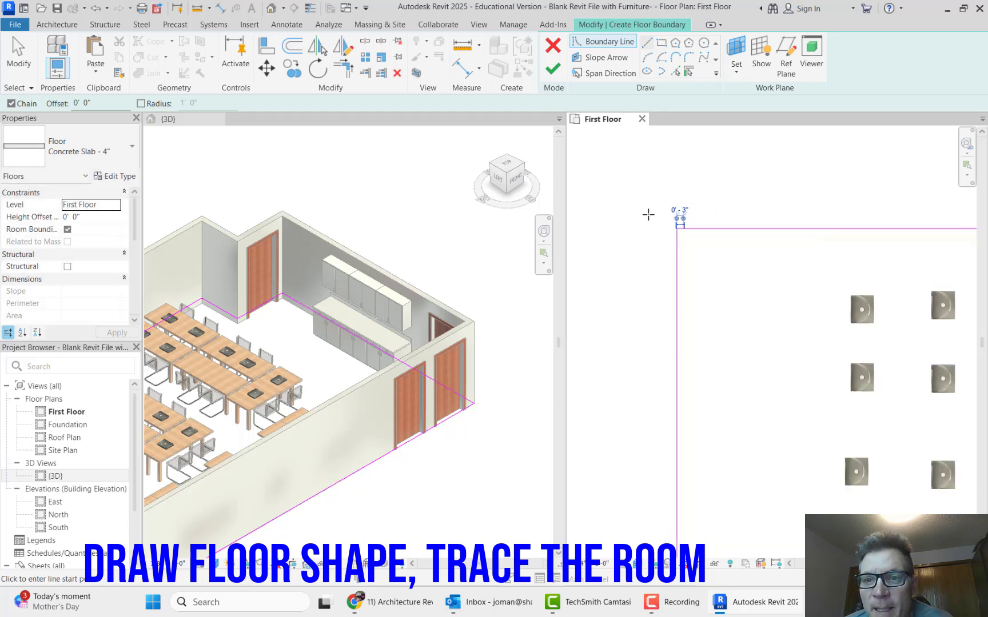
Finish the Concrete Slab - 4" floor sketch and deselect the floor.
left_click(552, 69)
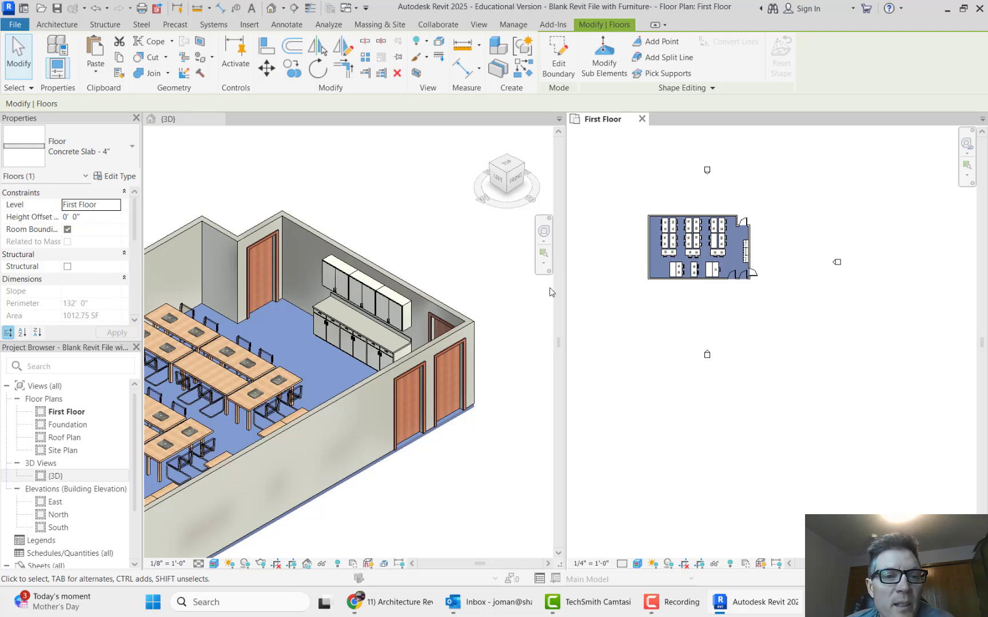
left_click(452, 227)
left_click(703, 337)
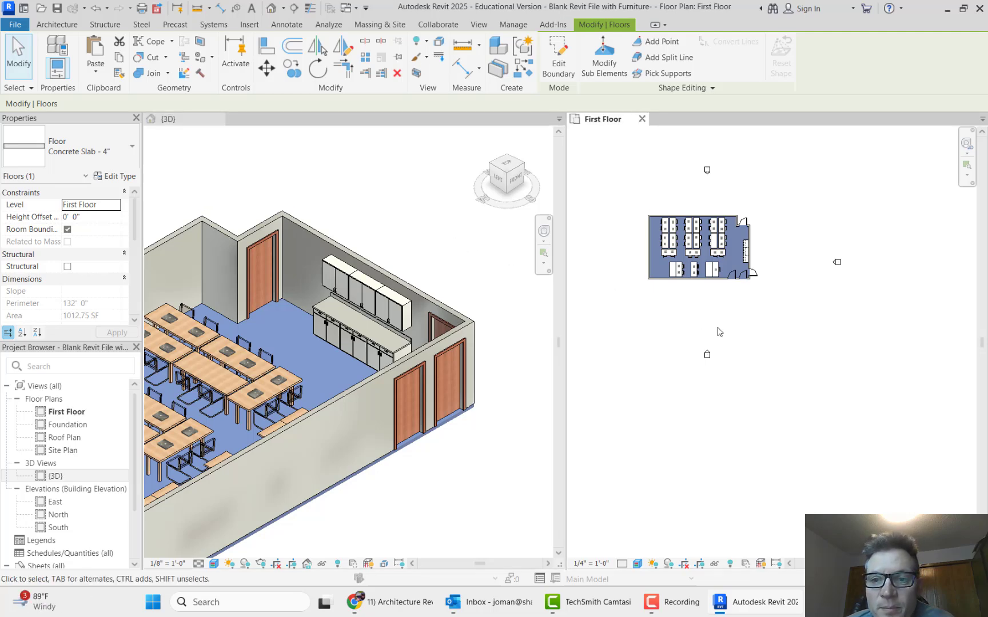
left_click(772, 331)
scroll(789, 320, "down", 2)
scroll(514, 360, "down", 3)
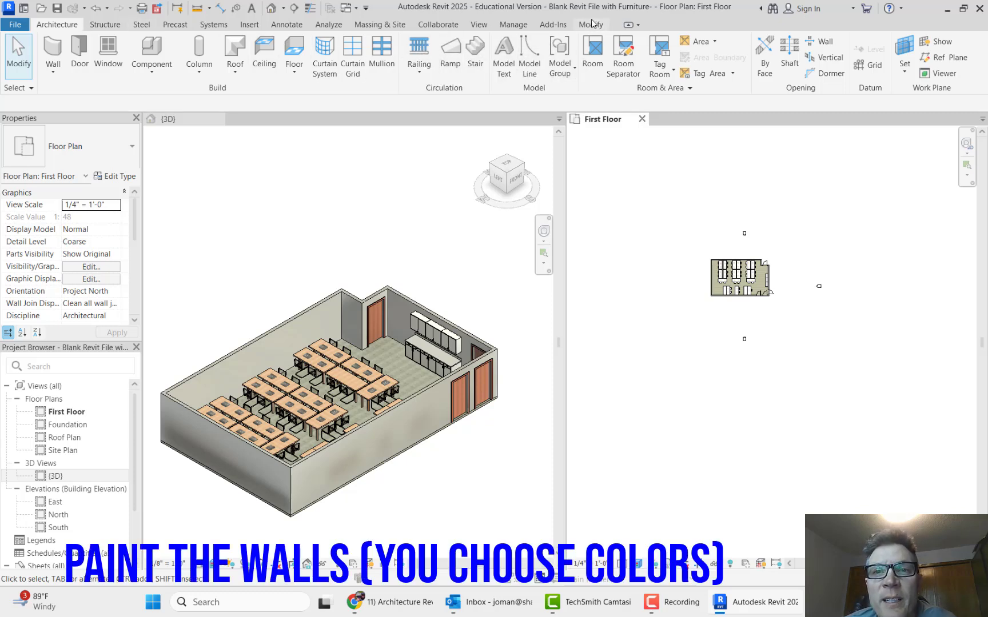
With the Paint tool, search the materials for "paint" and apply the blue Paints and Coatings material to the long solid wall's inner face.
left_click(591, 25)
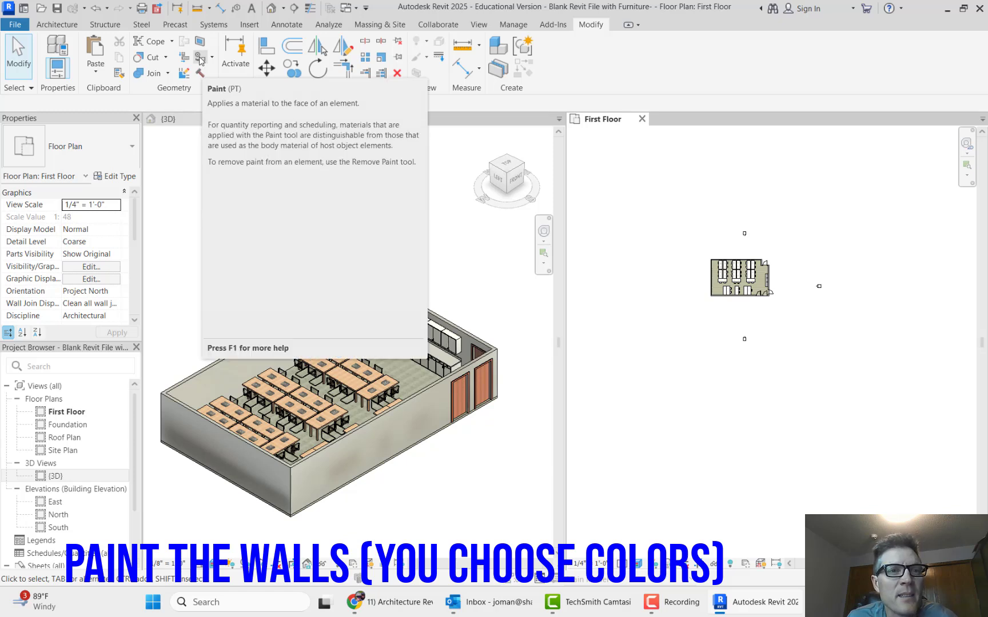
left_click(200, 59)
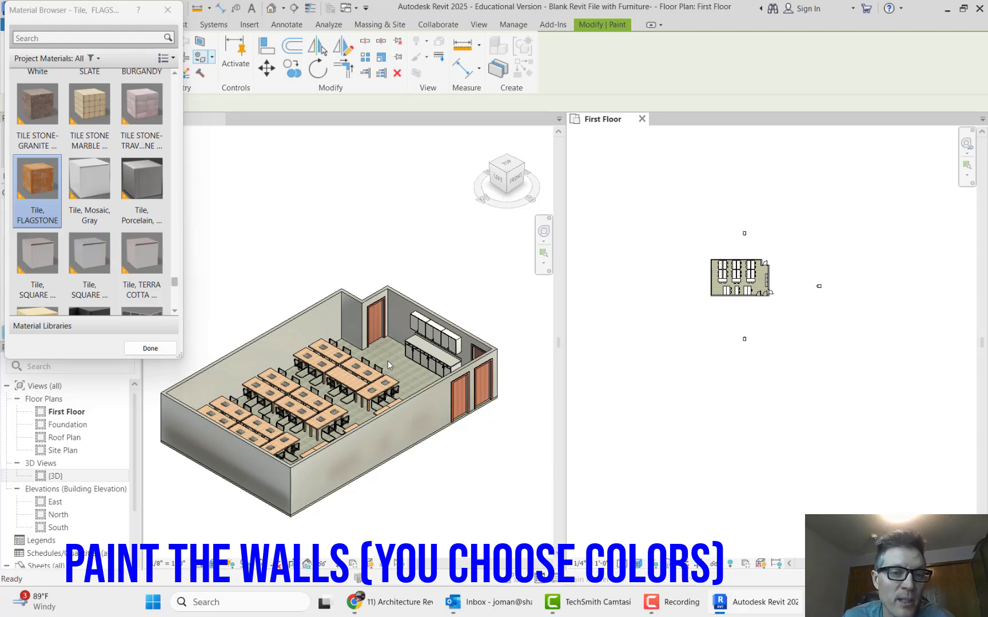
scroll(128, 175, "up", 1)
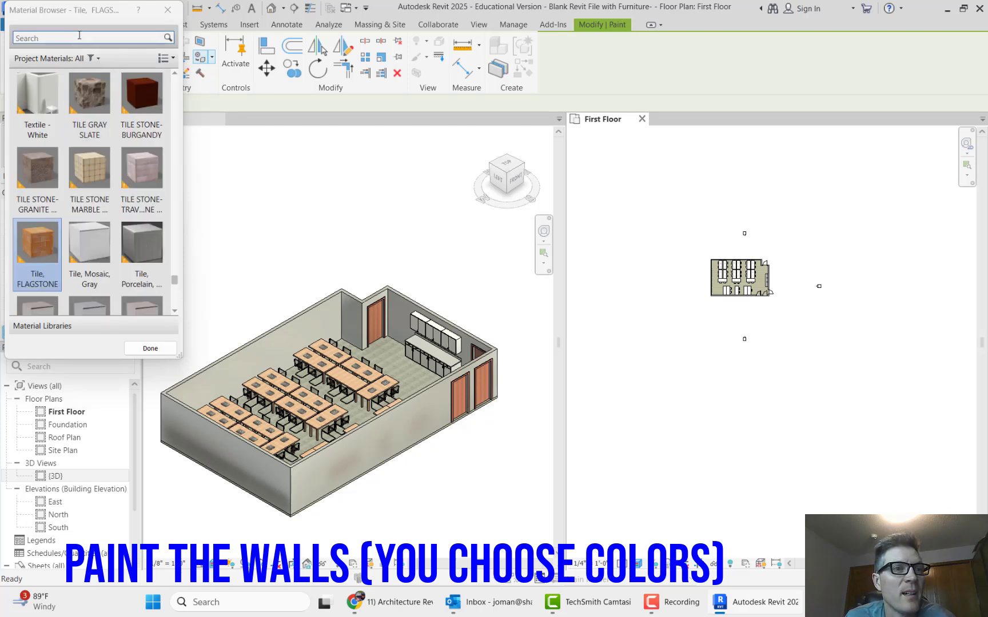
left_click(79, 39)
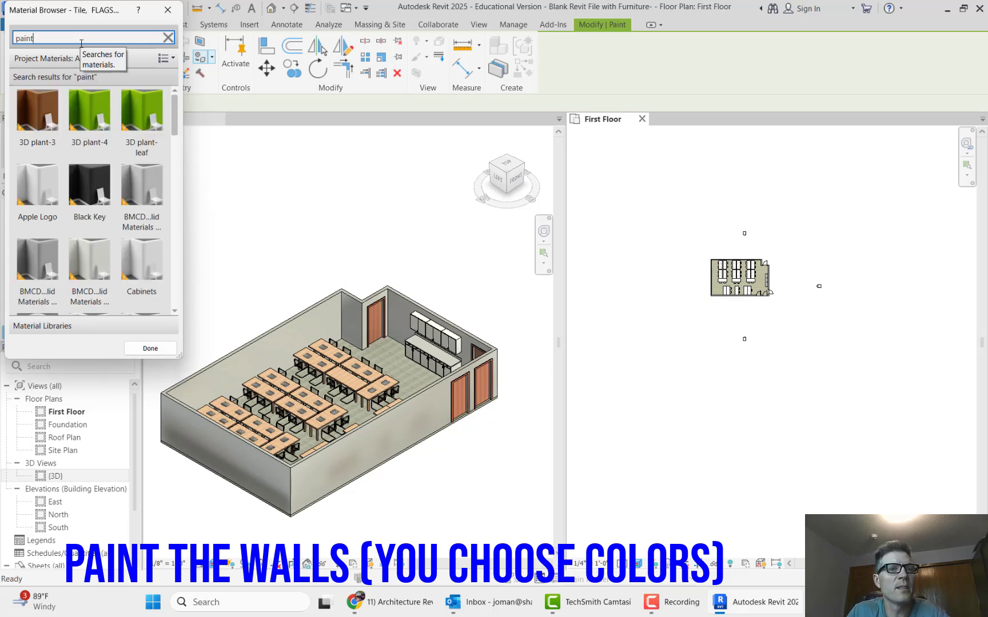
scroll(95, 172, "down", 5)
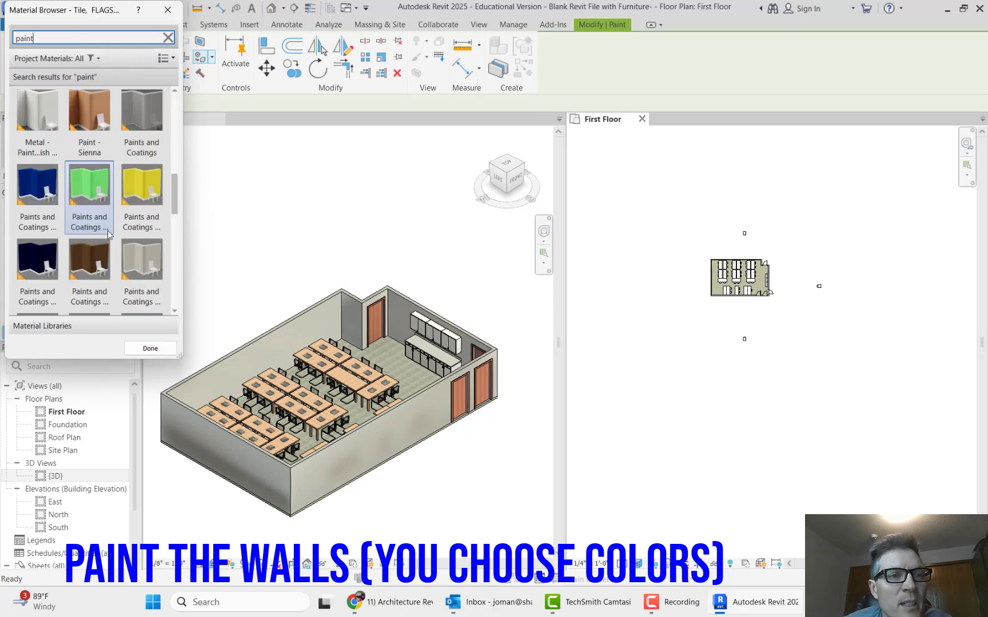
left_click(45, 183)
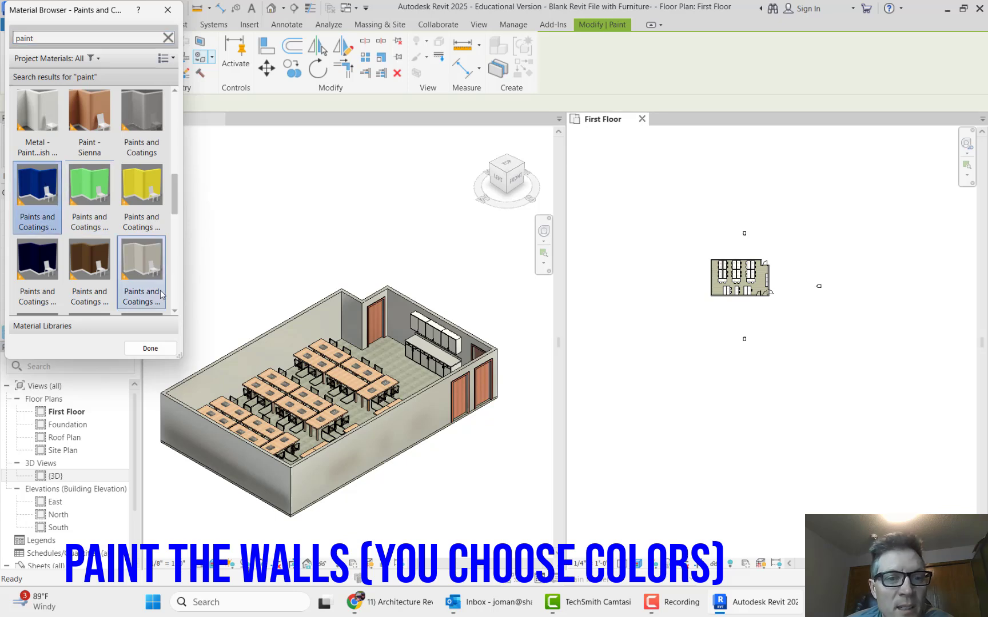
left_click(301, 331)
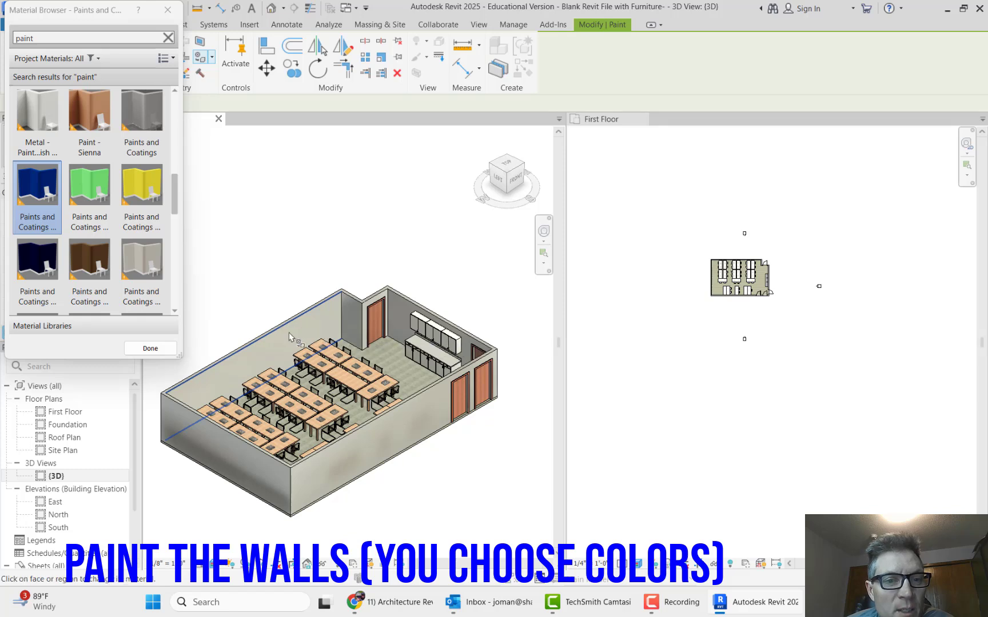
left_click(289, 336)
Paint the inner faces of the corner jog walls and the cabinet wall with the light green Paints and Coatings material.
left_click(85, 192)
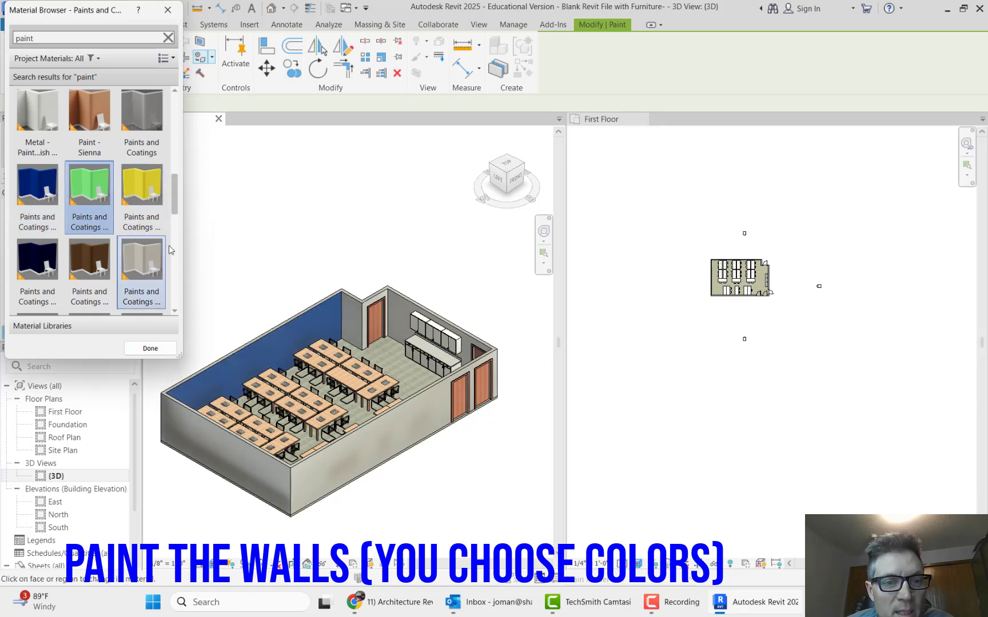
left_click(346, 320)
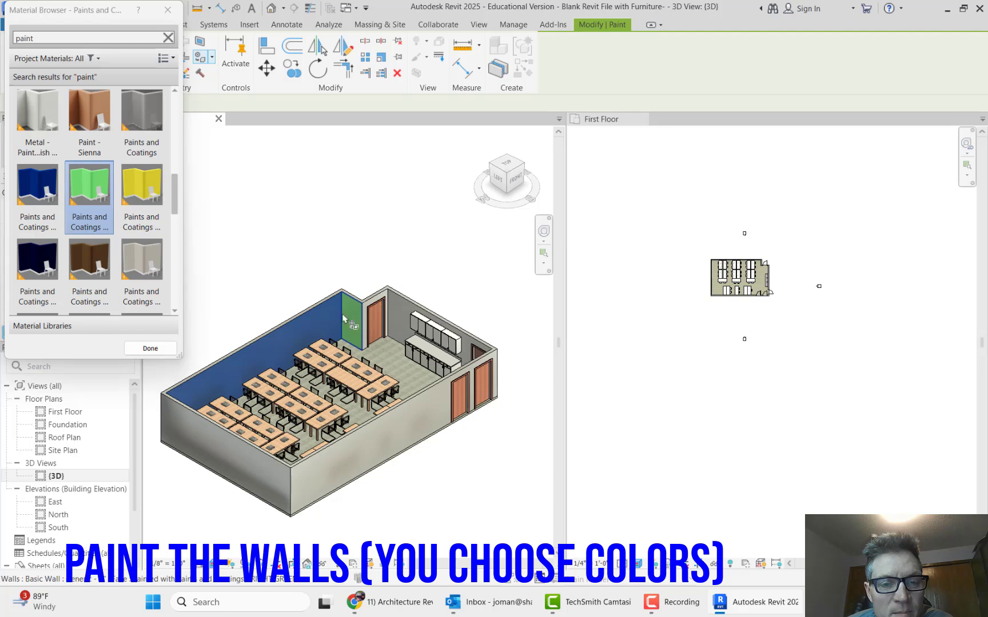
scroll(378, 302, "up", 5)
left_click(372, 294)
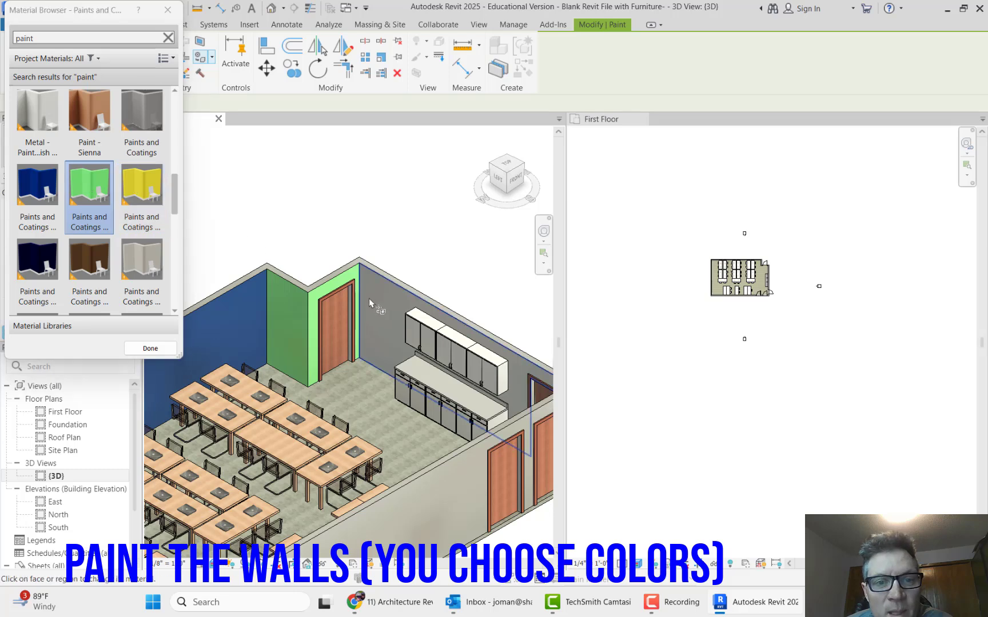
scroll(369, 303, "down", 6)
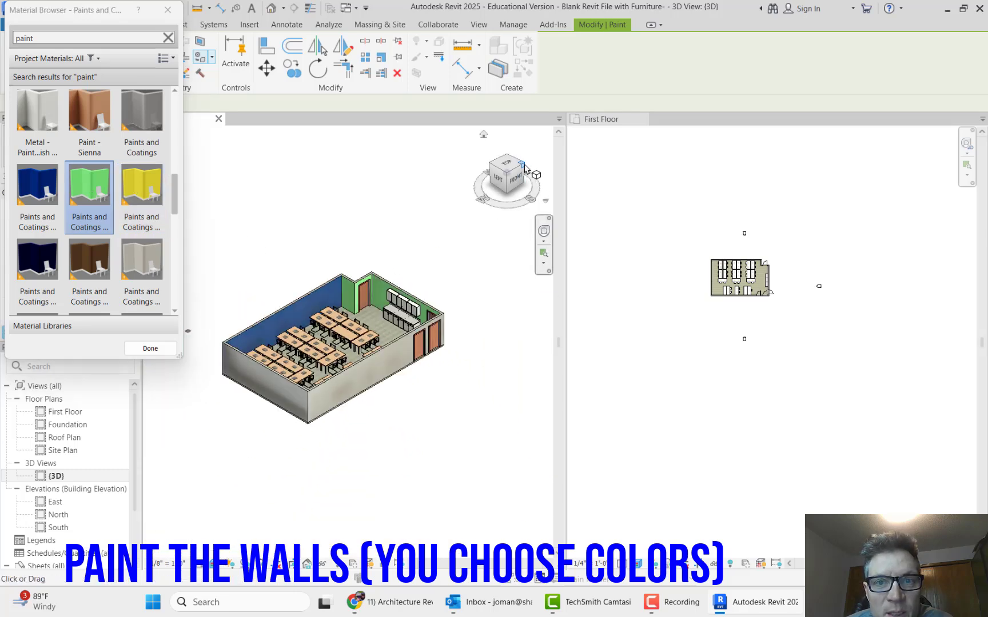
Paint the inner faces of the short wall opposite the cabinets and the long two-door wall light green.
left_click(525, 169)
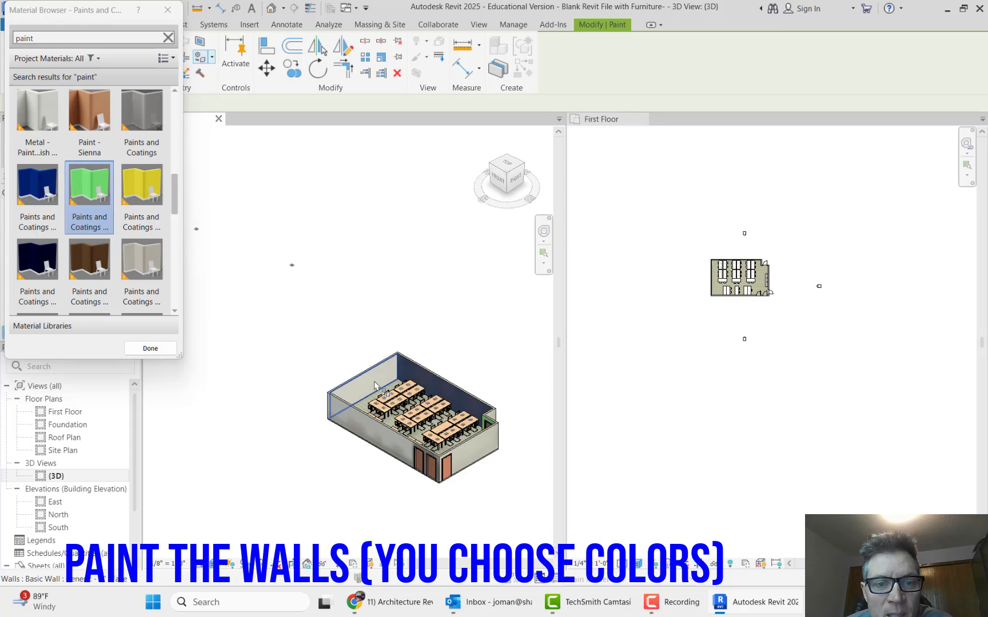
left_click(375, 385)
scroll(437, 380, "up", 2)
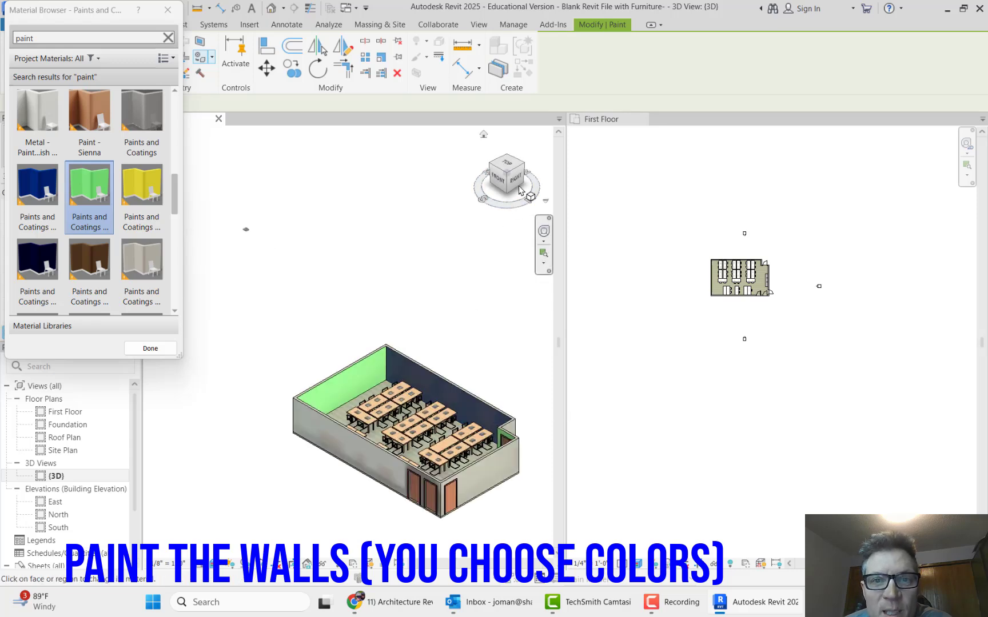
left_click(524, 164)
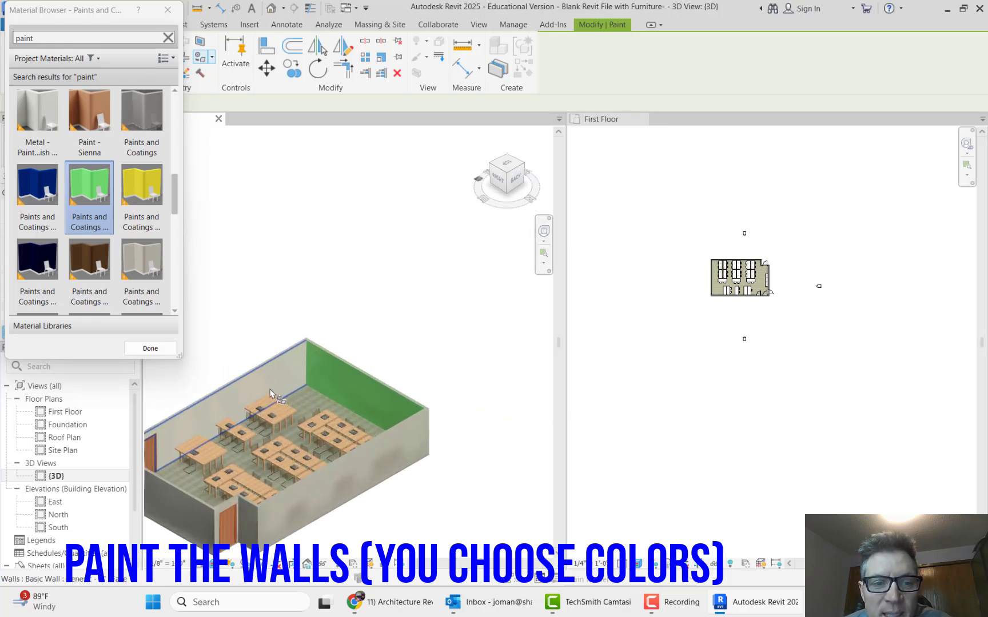
scroll(270, 394, "up", 2)
left_click(278, 365)
scroll(371, 297, "down", 5)
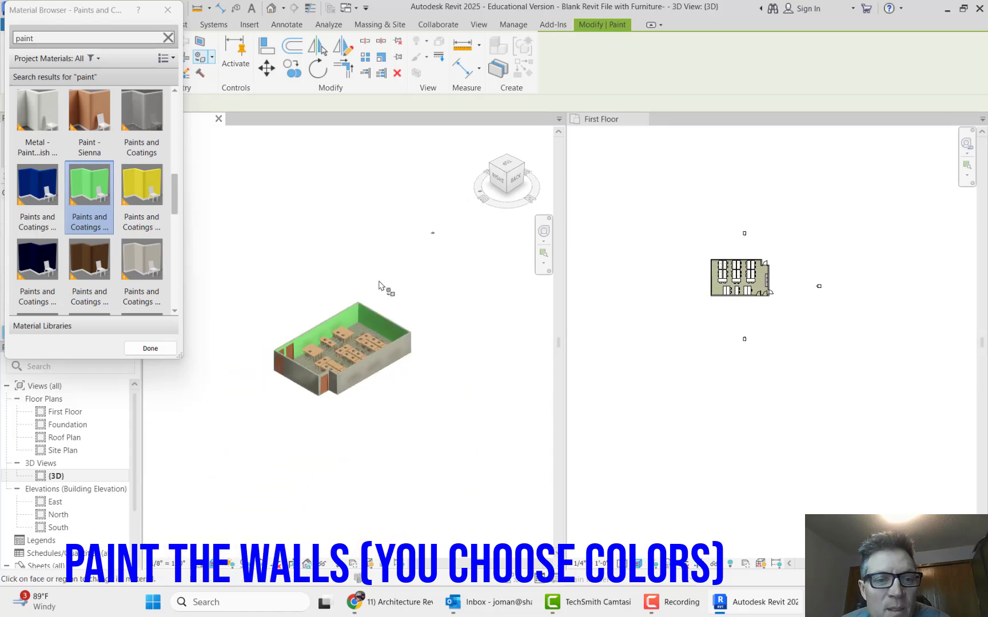
Apply the dark red Paints and Coatings material to the outer faces of the long two-door wall and the adjoining cabinet-end wall.
left_click(488, 175)
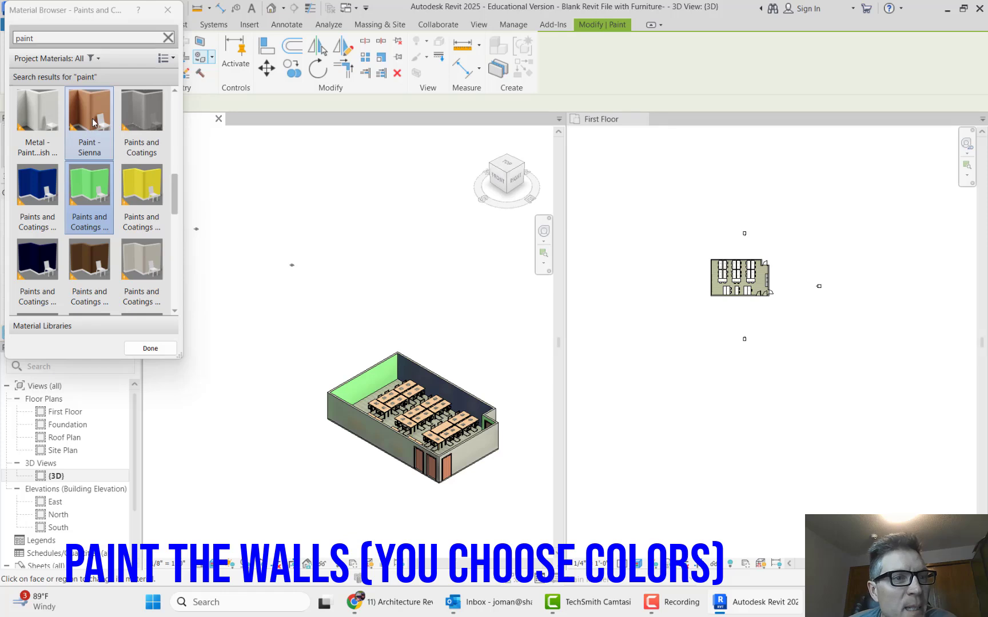
scroll(93, 122, "down", 6)
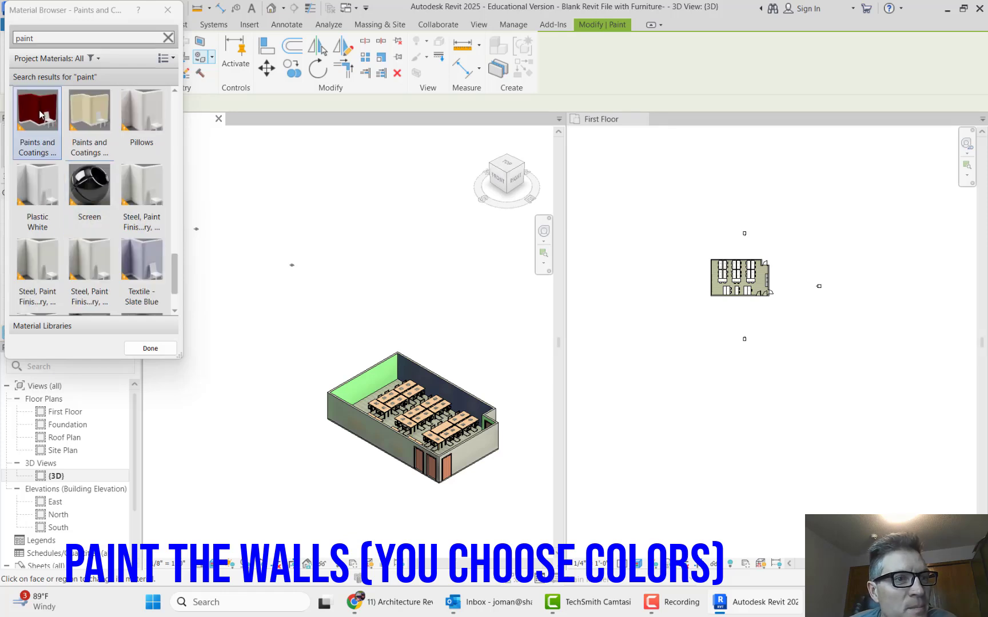
left_click(40, 115)
left_click(377, 435)
left_click(473, 457)
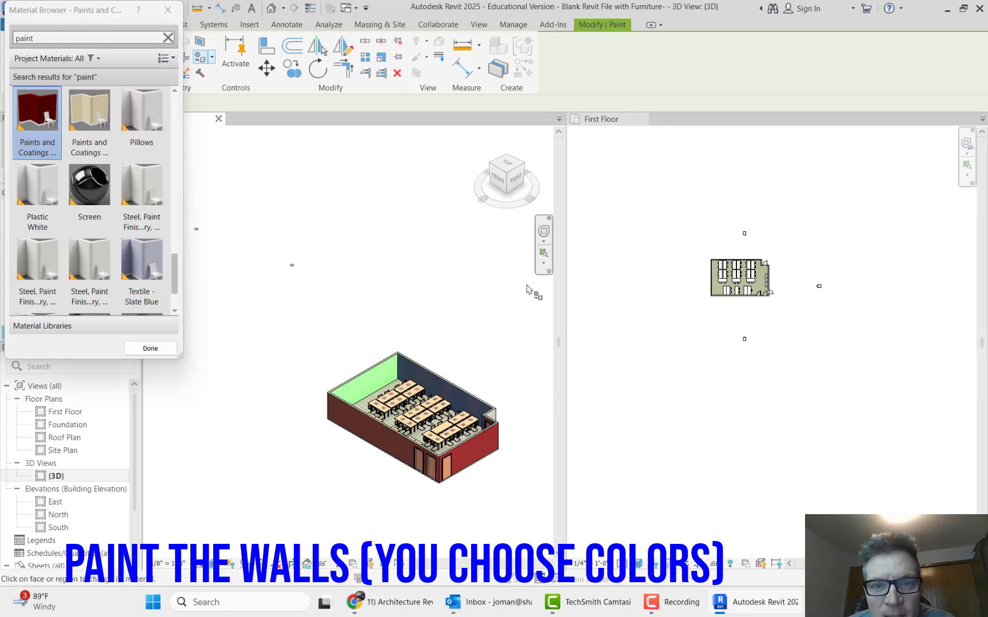
Paint the outer faces of both corner jog walls and the long wall beside them dark red.
left_click(526, 168)
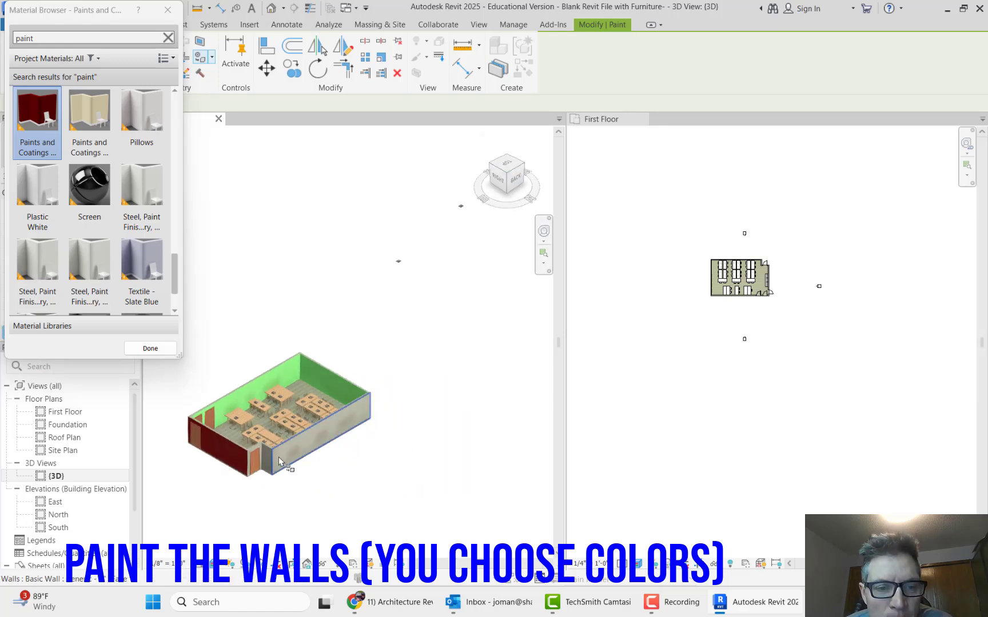
scroll(268, 477, "up", 3)
scroll(295, 352, "up", 5)
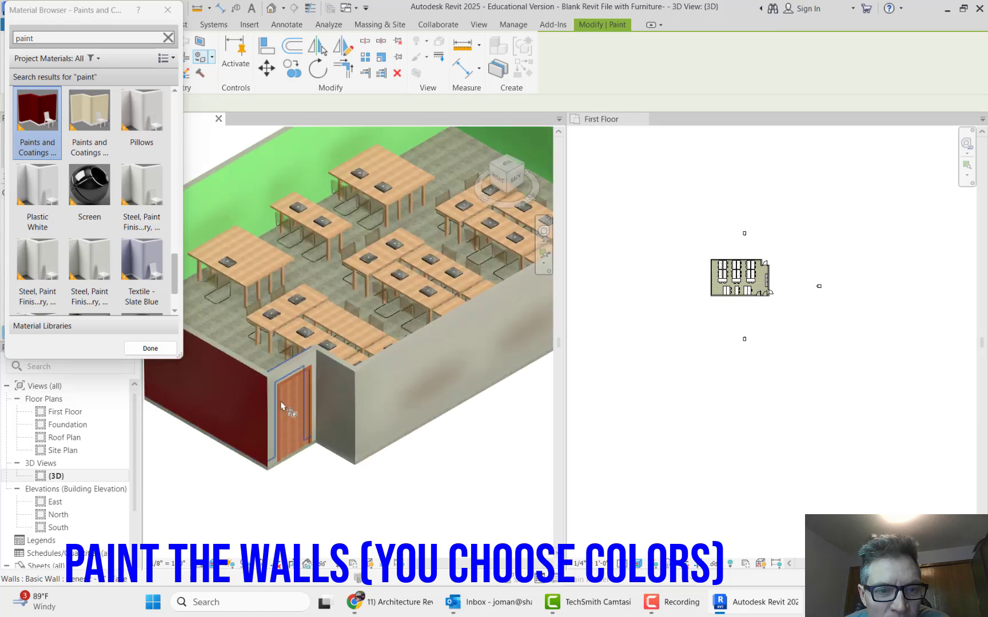
left_click(296, 352)
left_click(393, 376)
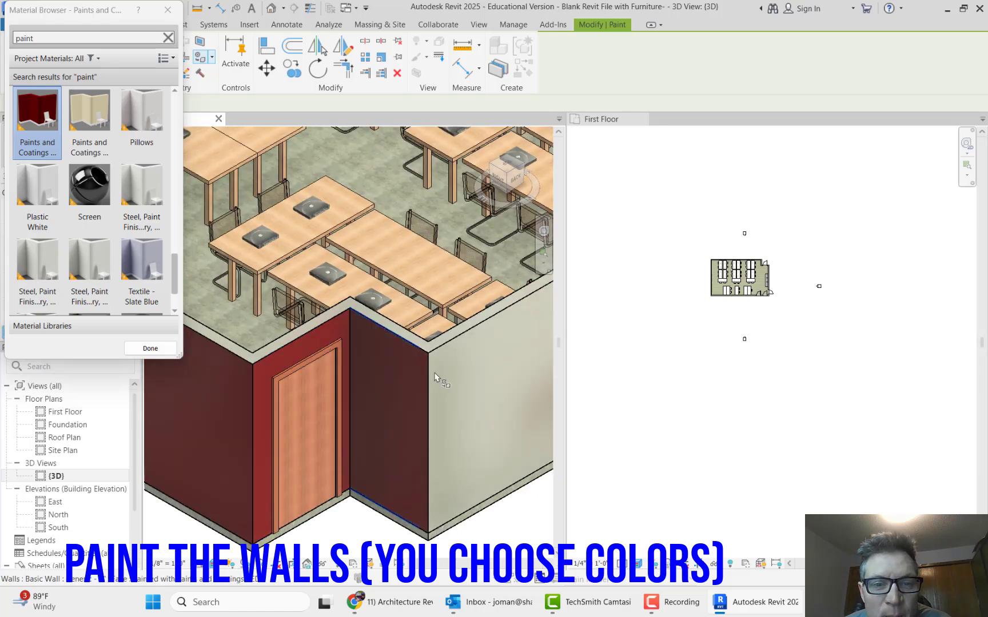
left_click(466, 383)
scroll(280, 411, "down", 3)
scroll(276, 415, "down", 5)
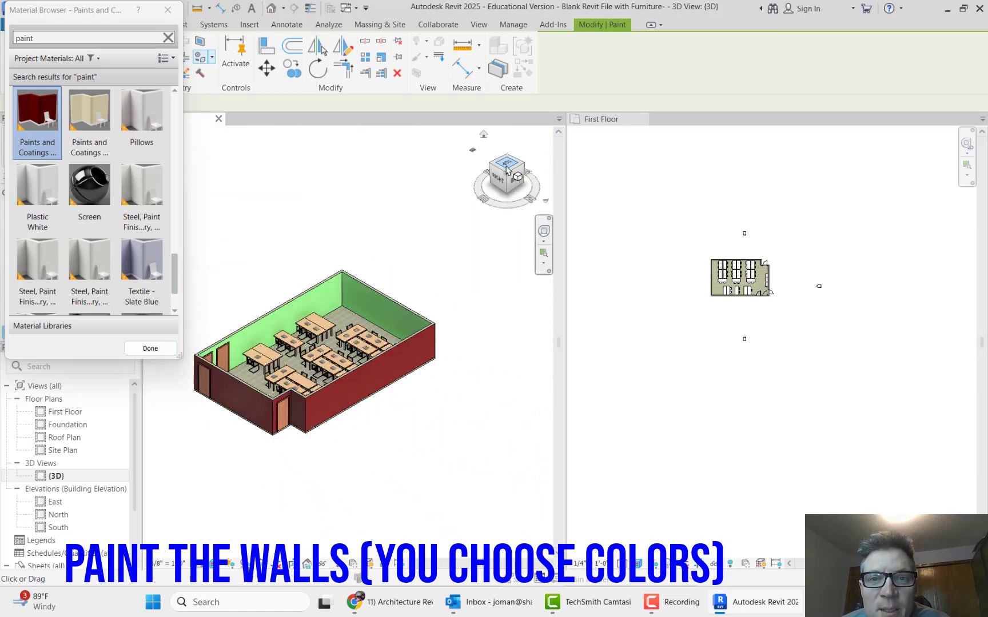
Paint the remaining short end wall's outer face dark red.
left_click(523, 166)
scroll(375, 403, "up", 6)
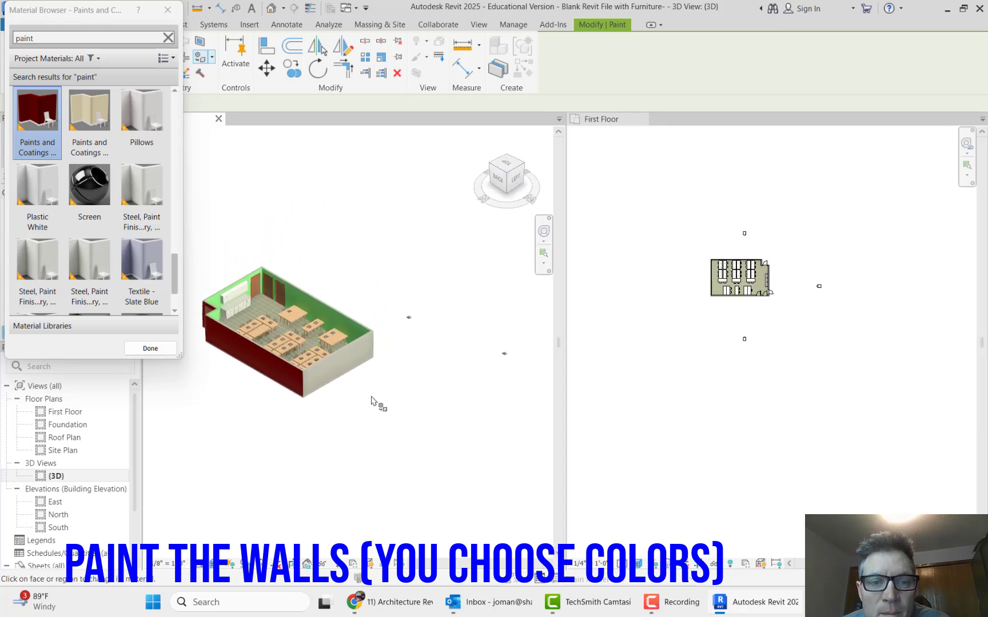
left_click(328, 291)
scroll(408, 390, "down", 5)
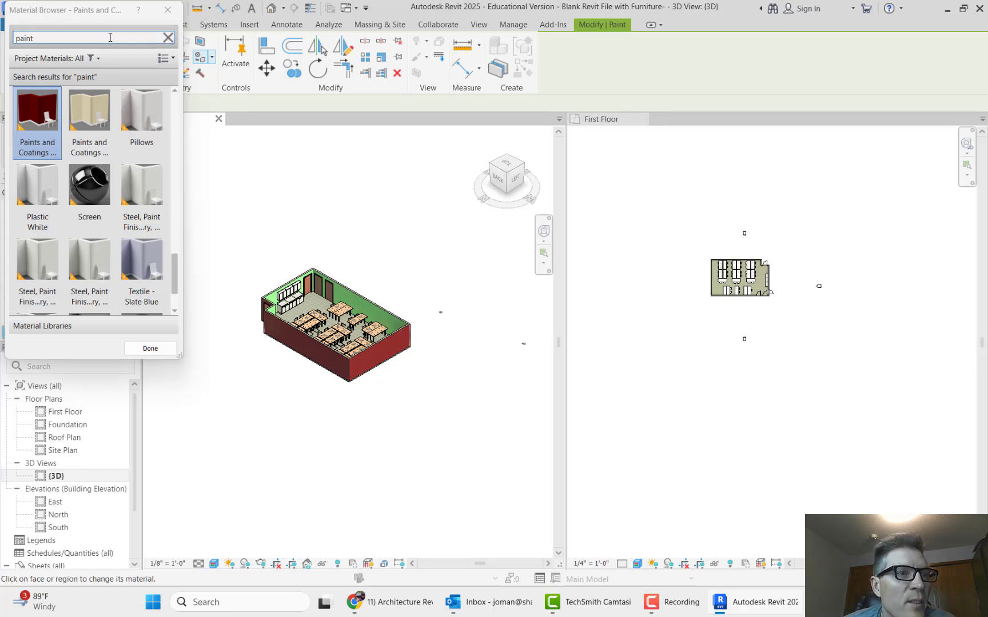
Replace the material search term with "floor".
left_click(168, 38)
type("floor")
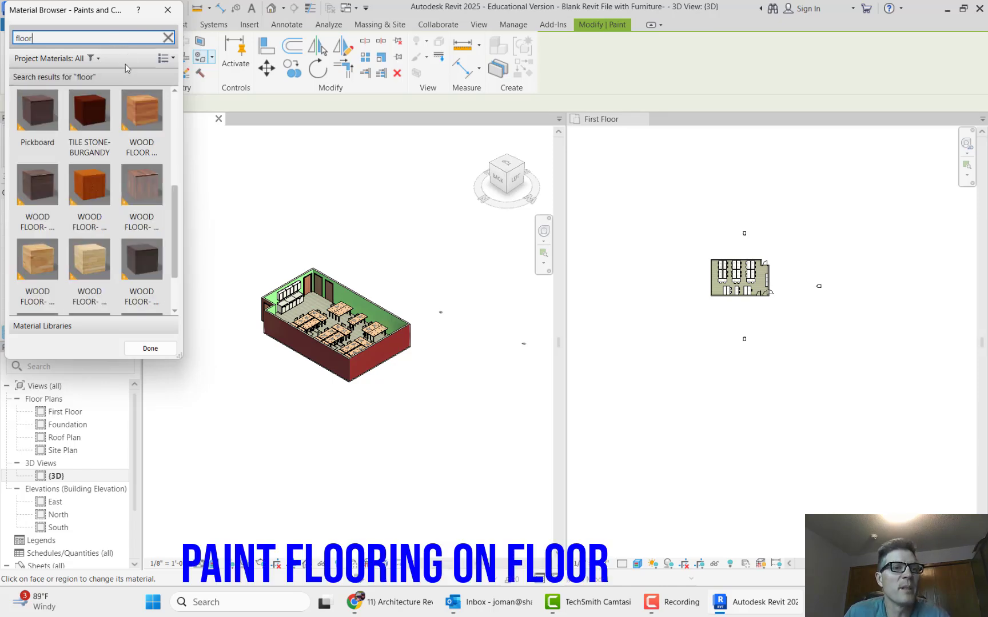
Try the light maple wood floor material on the classroom floor, followed by the dark wood floor material.
left_click(92, 256)
scroll(303, 298, "up", 5)
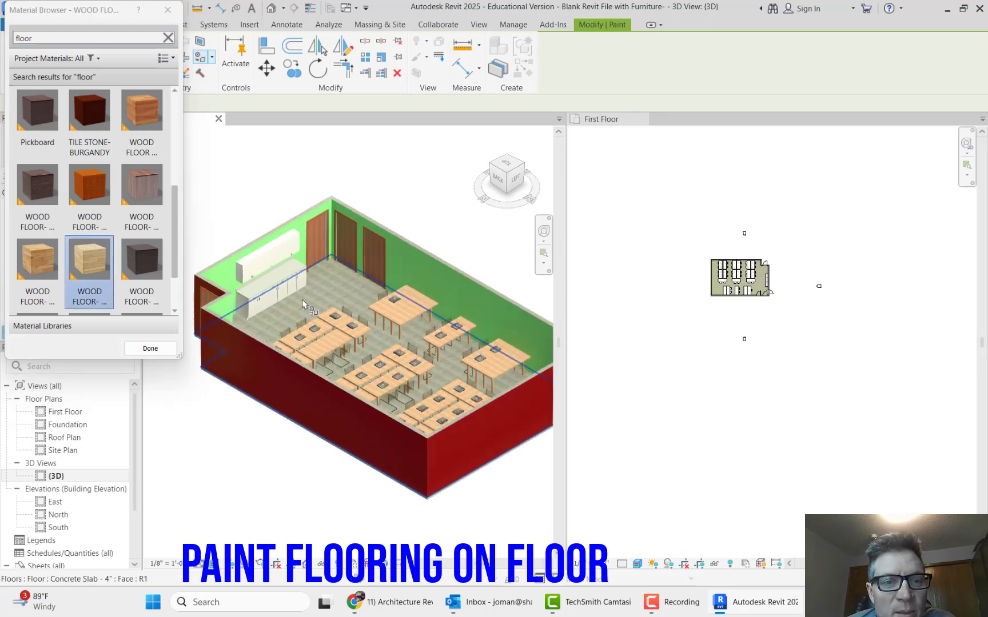
scroll(343, 292, "down", 2)
left_click(345, 289)
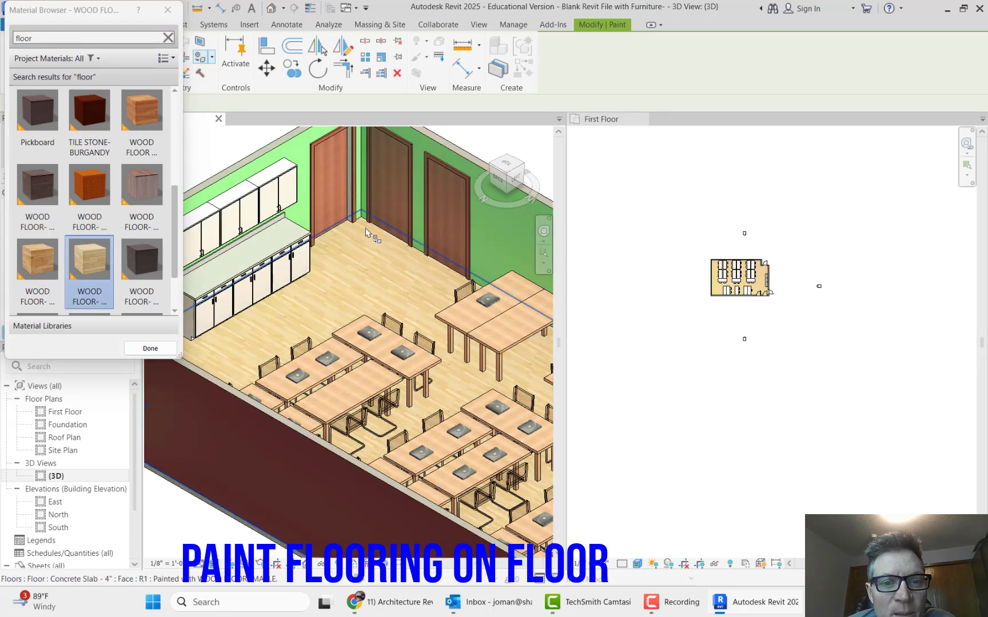
scroll(363, 231, "down", 3)
left_click(141, 269)
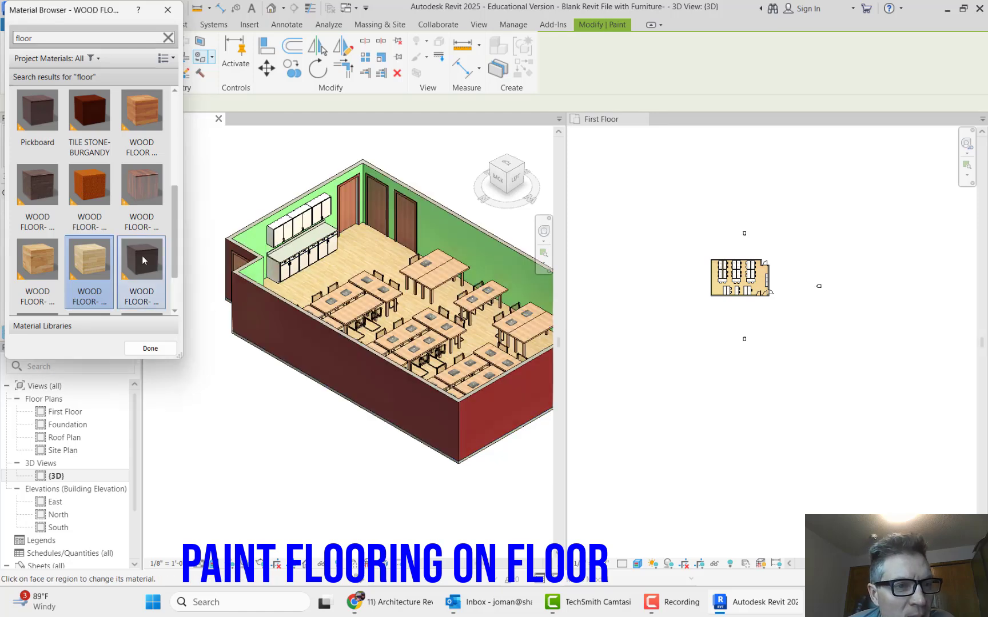
left_click(352, 264)
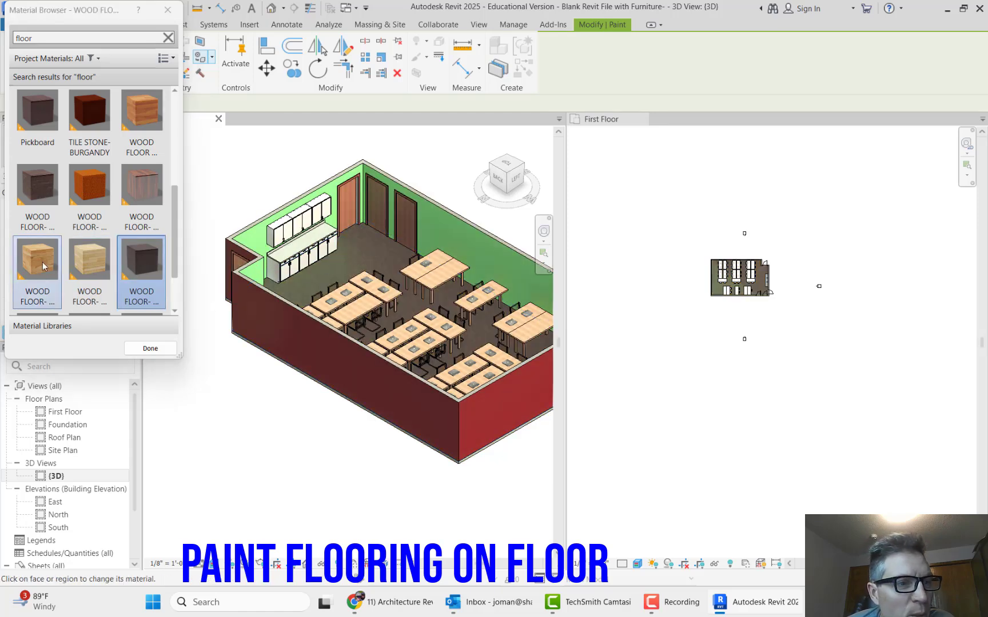
Paint the classroom floor with the reddish wood floor material at the end of the search results.
scroll(90, 242, "down", 2)
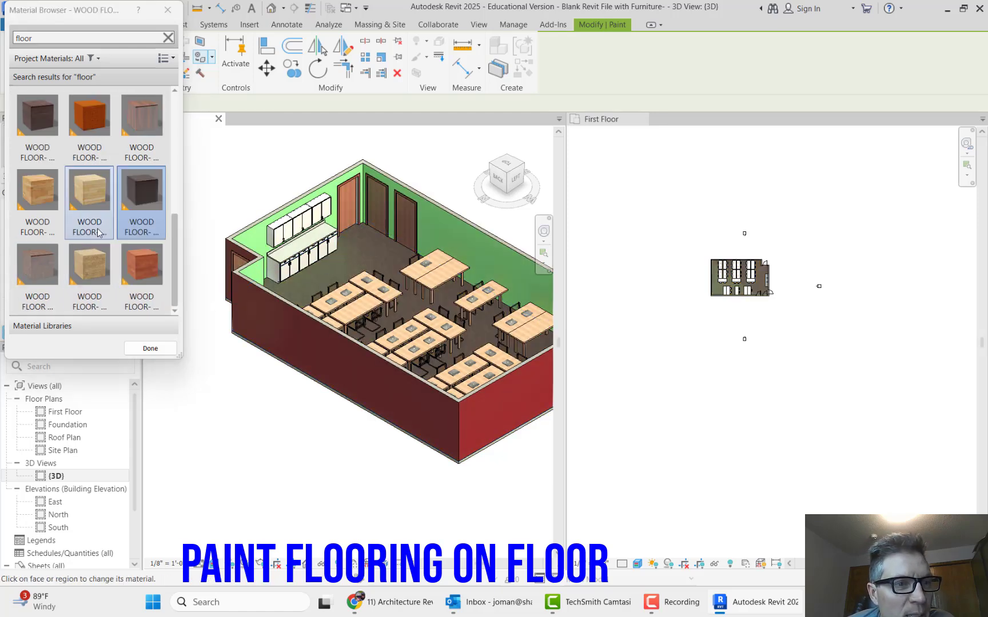
left_click(137, 263)
left_click(318, 261)
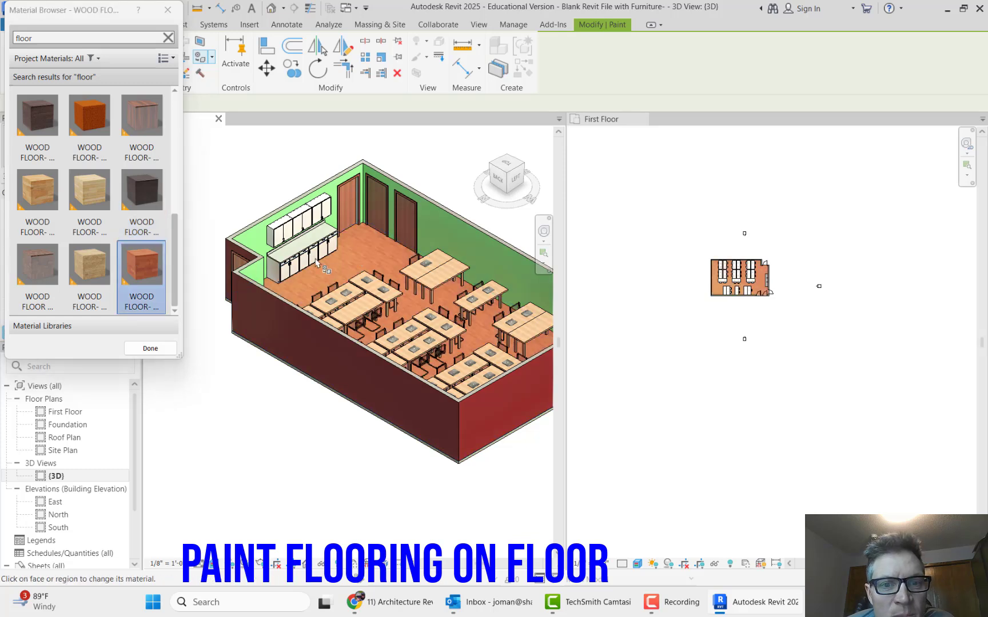
scroll(754, 273, "up", 3)
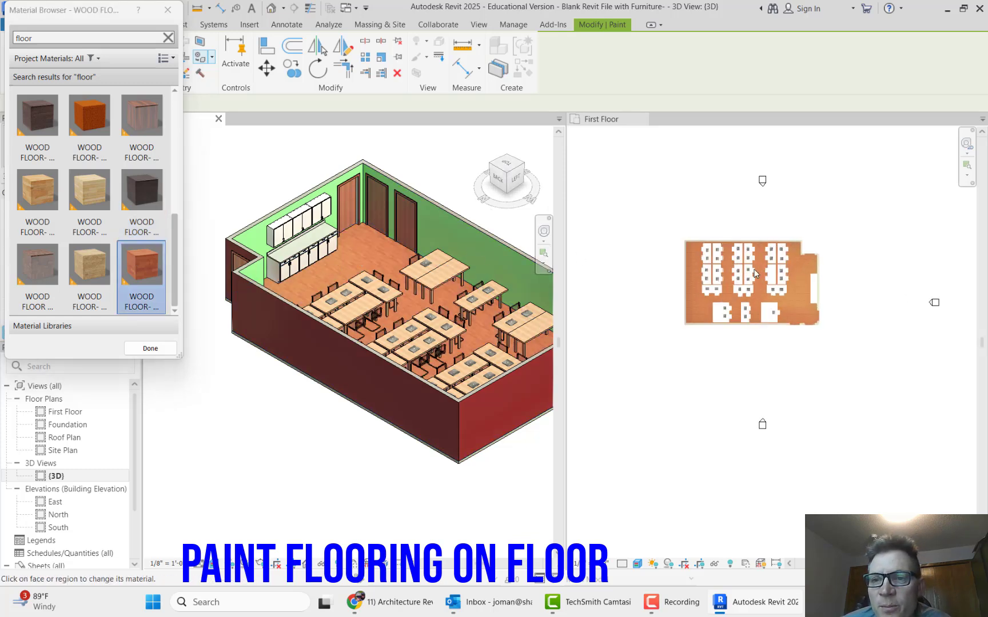
Check the painted floor in the First Floor plan and finish the Paint command, closing the Material Browser.
scroll(754, 273, "up", 2)
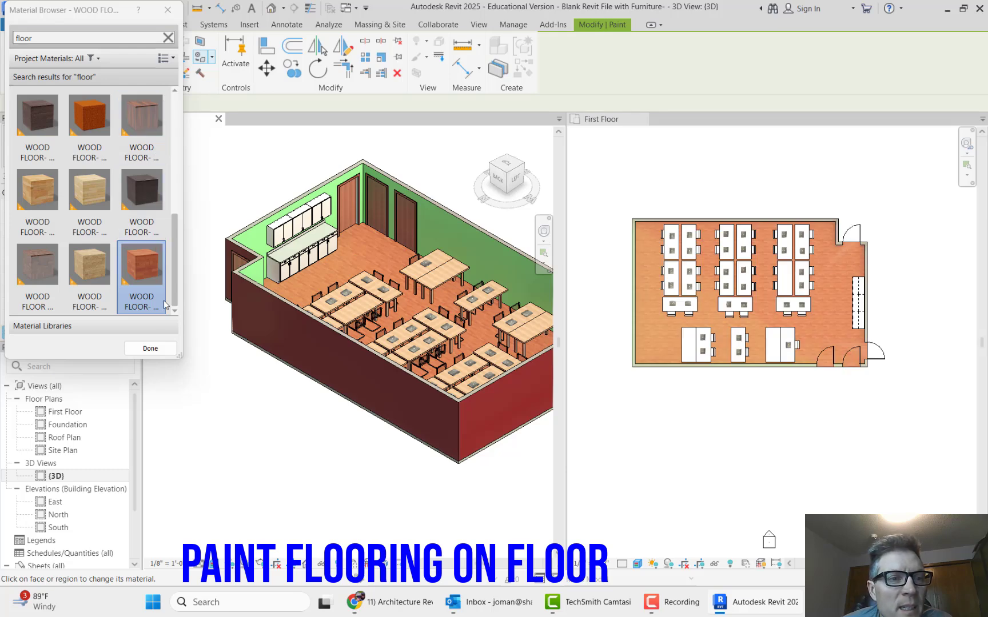
left_click(151, 348)
Examine the whole classroom in the 3D view, including its painted walls, wood floor, cabinets and furniture.
scroll(178, 334, "down", 3)
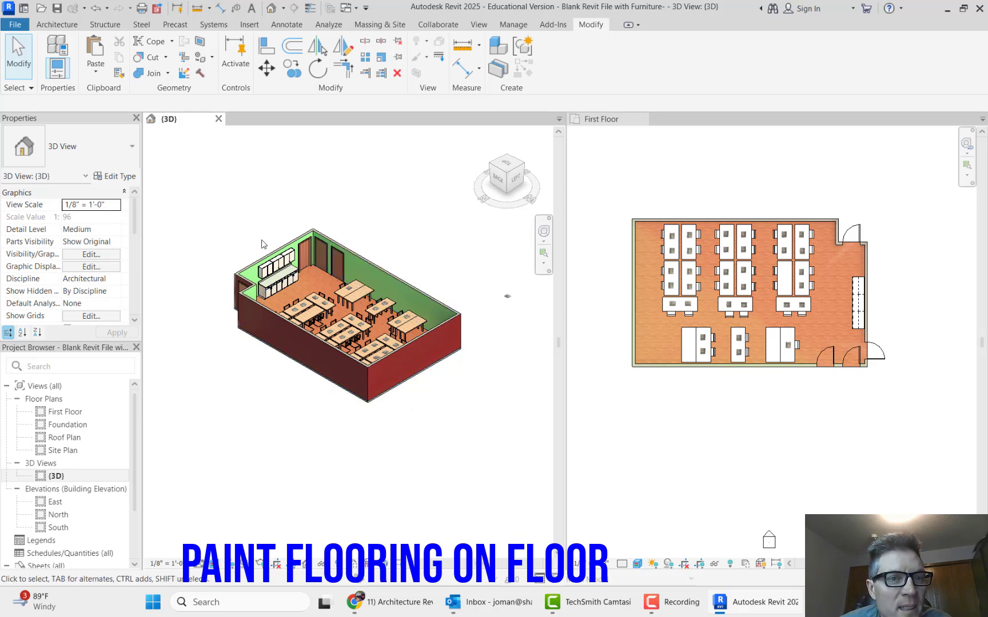
scroll(258, 274, "down", 3)
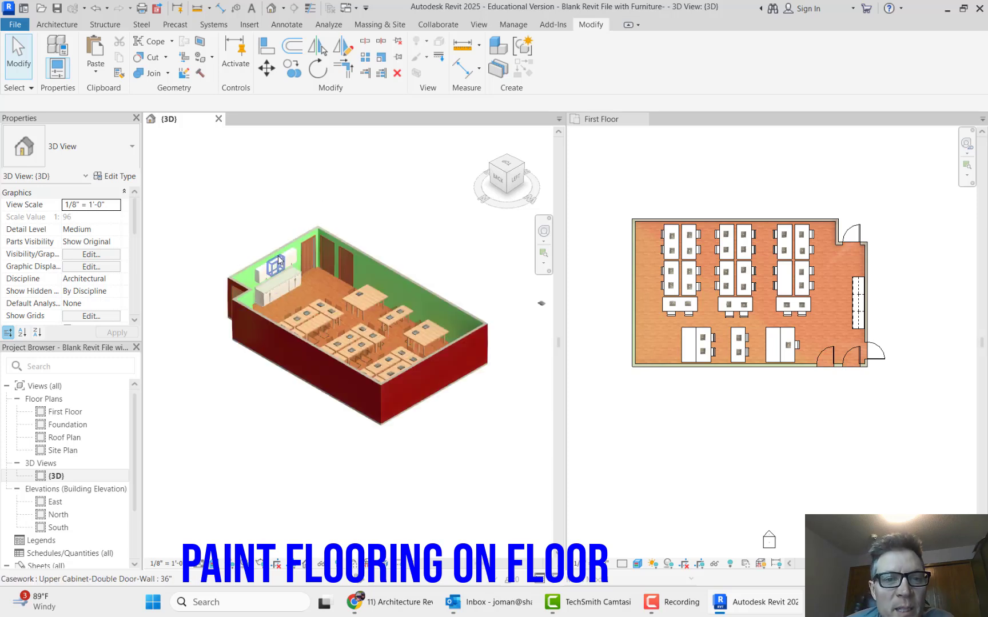
scroll(390, 311, "up", 2)
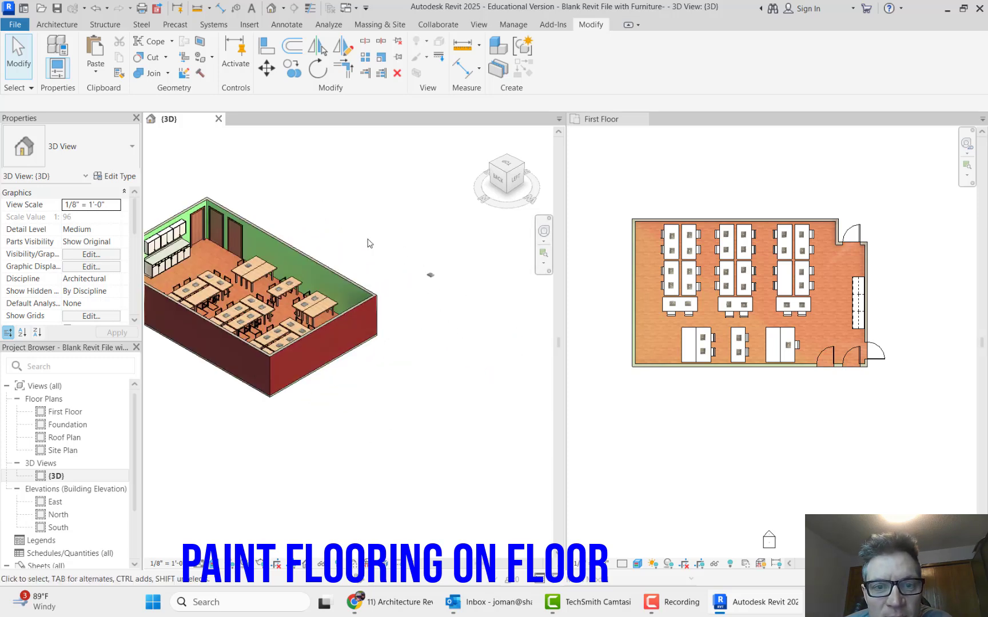
scroll(368, 243, "down", 4)
left_click_drag(415, 269, 479, 329)
left_click(479, 329)
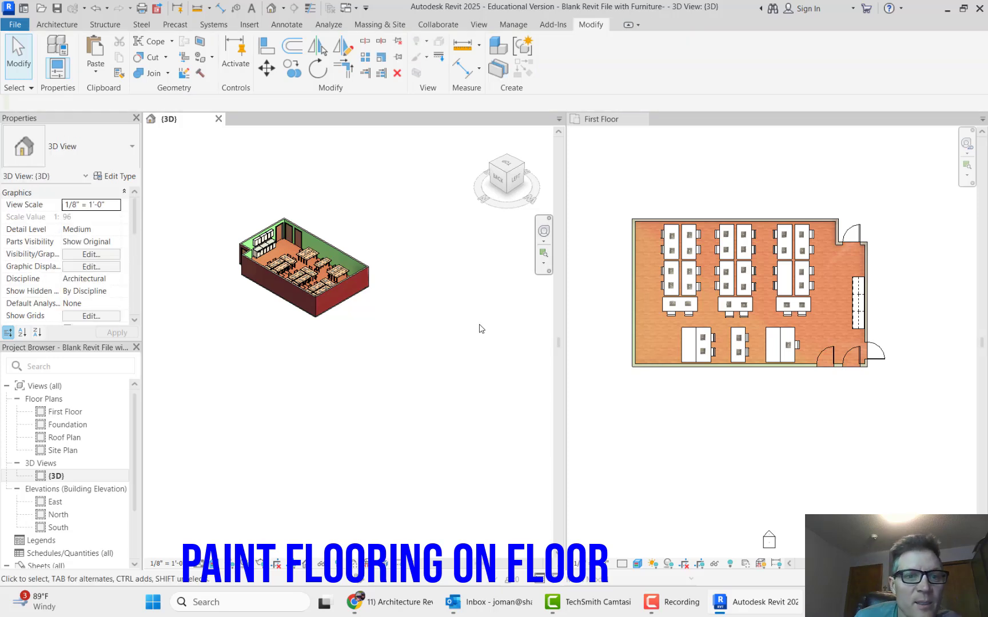
scroll(237, 249, "up", 3)
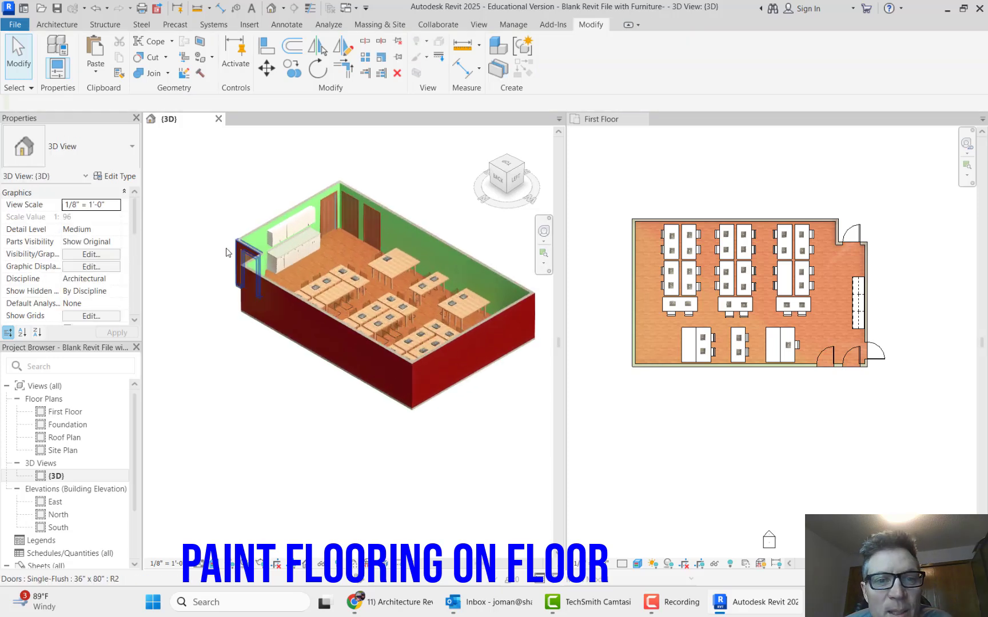
scroll(251, 254, "up", 5)
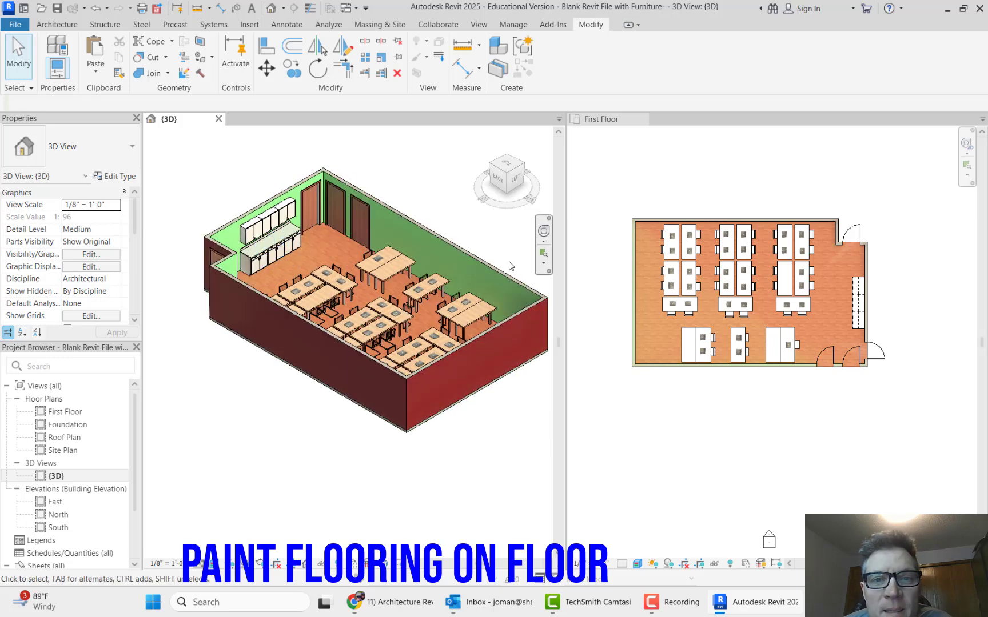
scroll(511, 265, "up", 2)
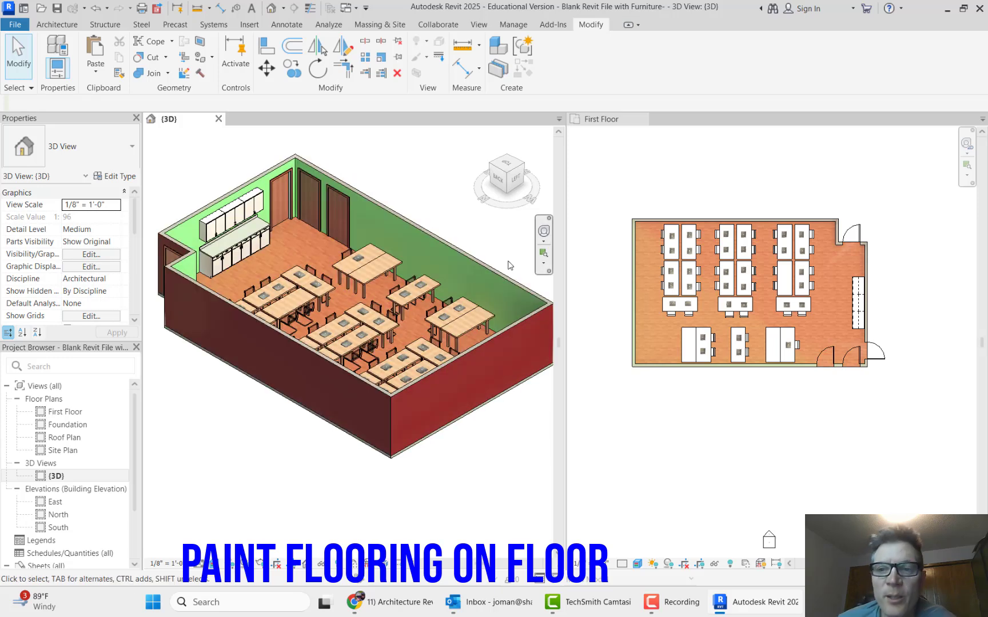